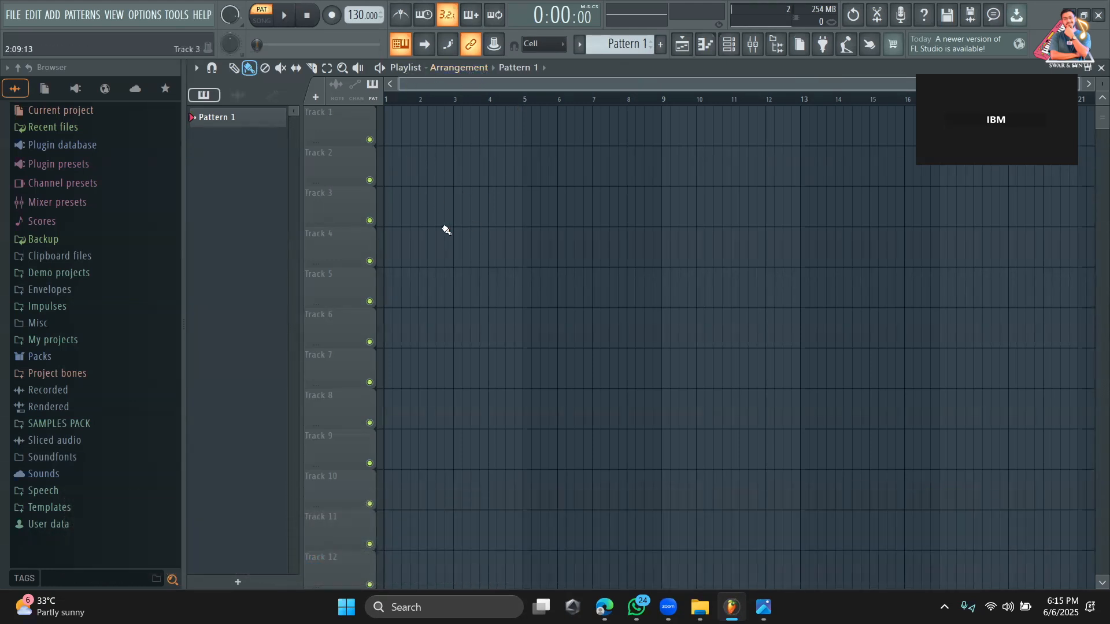
Select the Draw tool and look through the playlist's tracks, returning to Track 1.
click(237, 70)
scroll(654, 320, down, 3)
scroll(654, 315, down, 20)
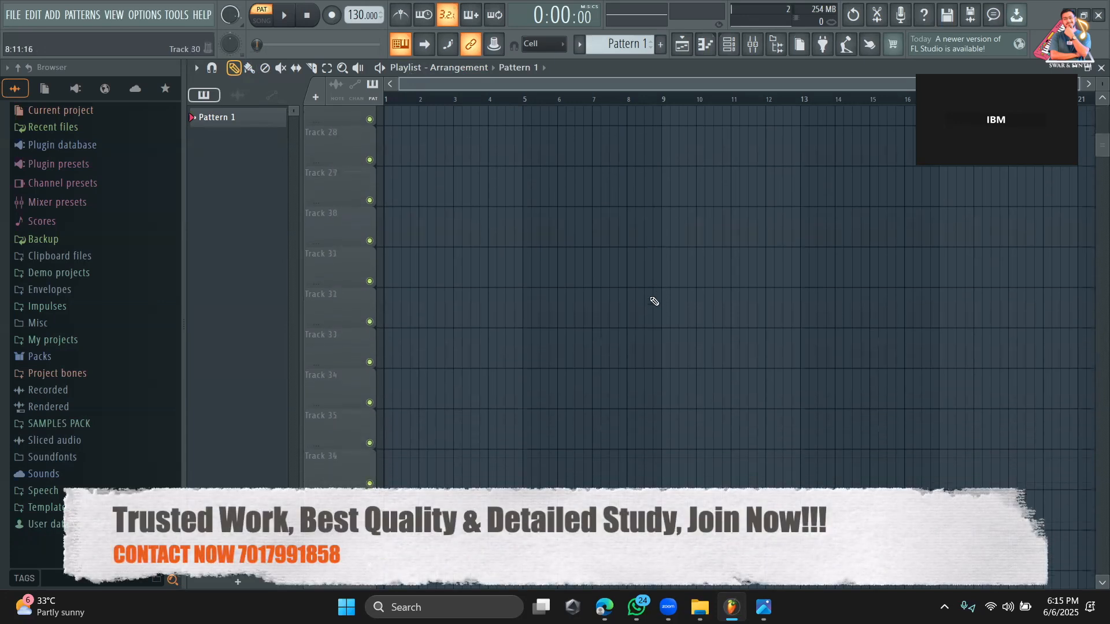
scroll(654, 302, down, 20)
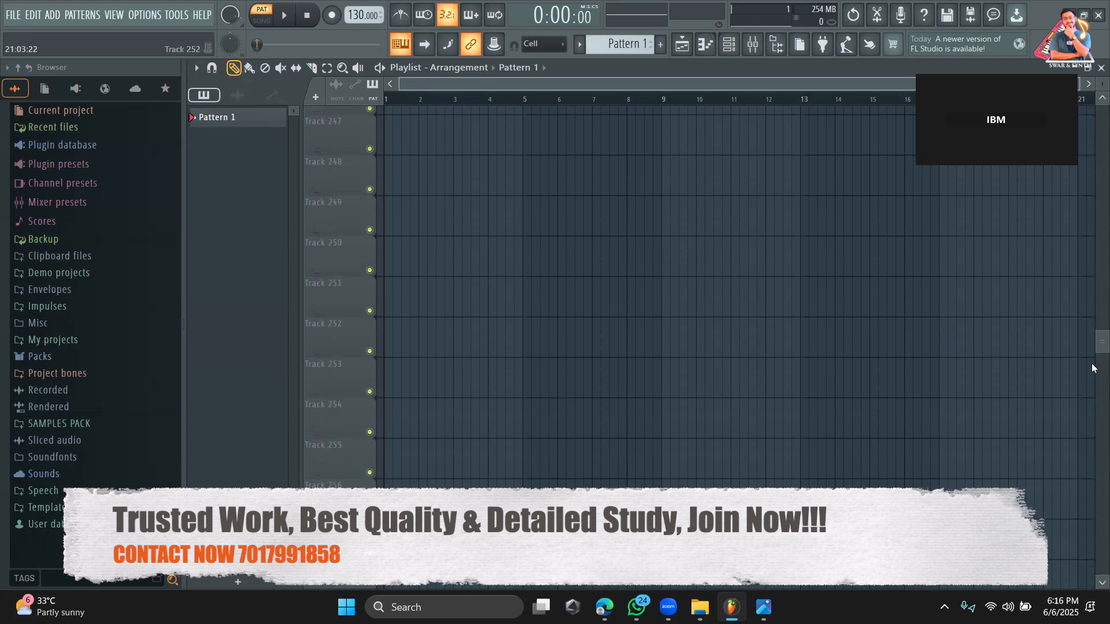
drag(1097, 350, 1093, 111)
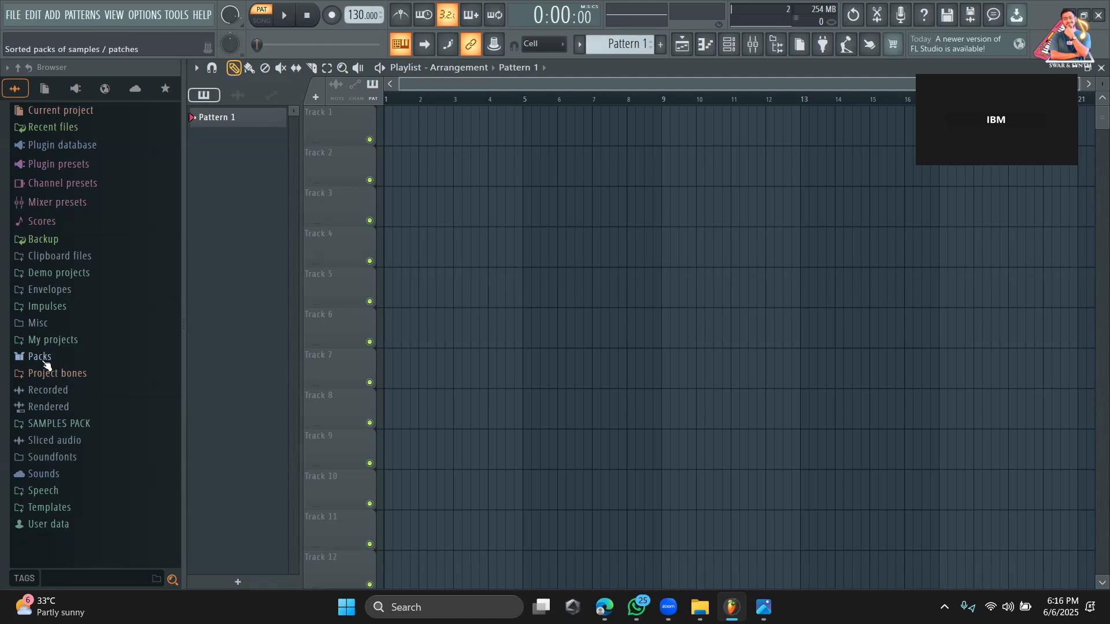
Expand the Packs folder in the browser and look through its sample categories.
click(45, 360)
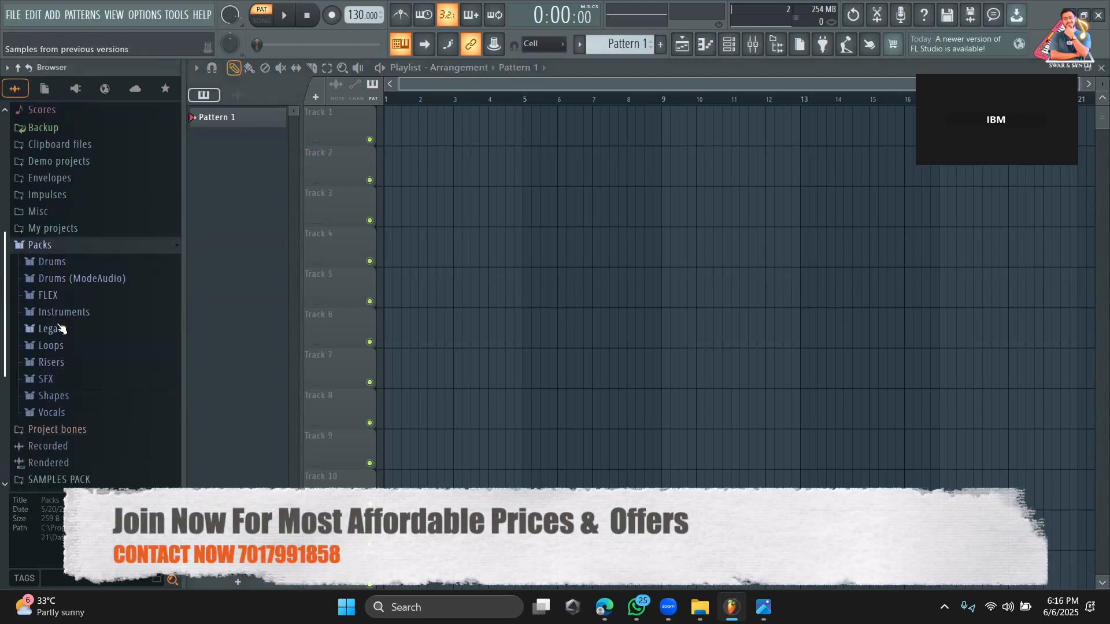
scroll(86, 348, down, 2)
scroll(88, 290, up, 4)
scroll(85, 243, down, 2)
scroll(81, 179, up, 4)
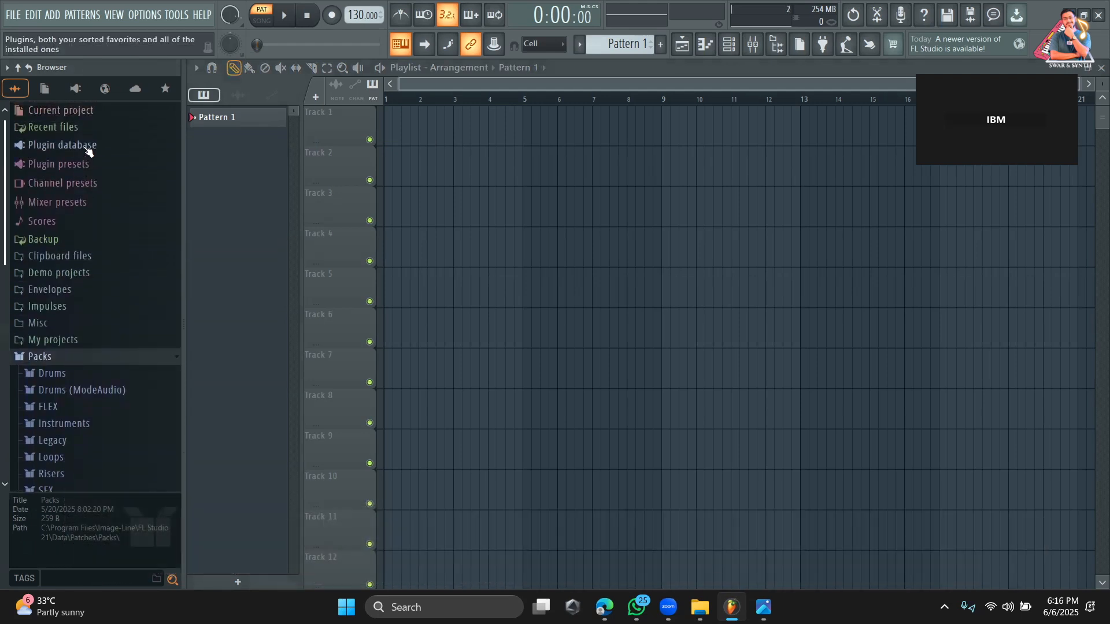
scroll(129, 366, down, 2)
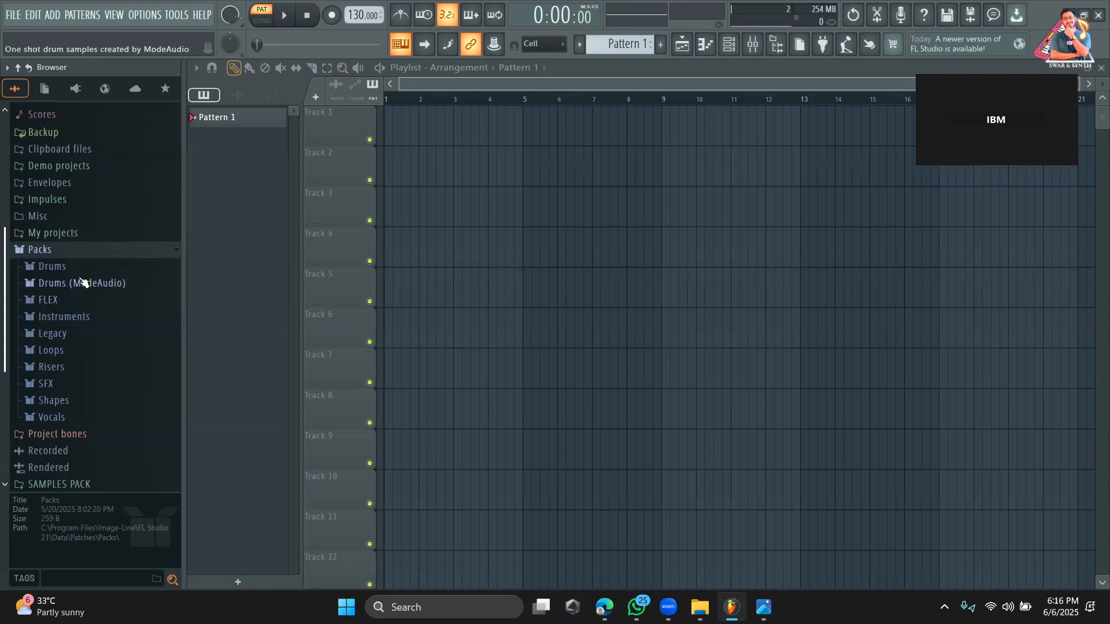
Open the channel rack and show the step sequencer grid for its drum channels.
click(735, 49)
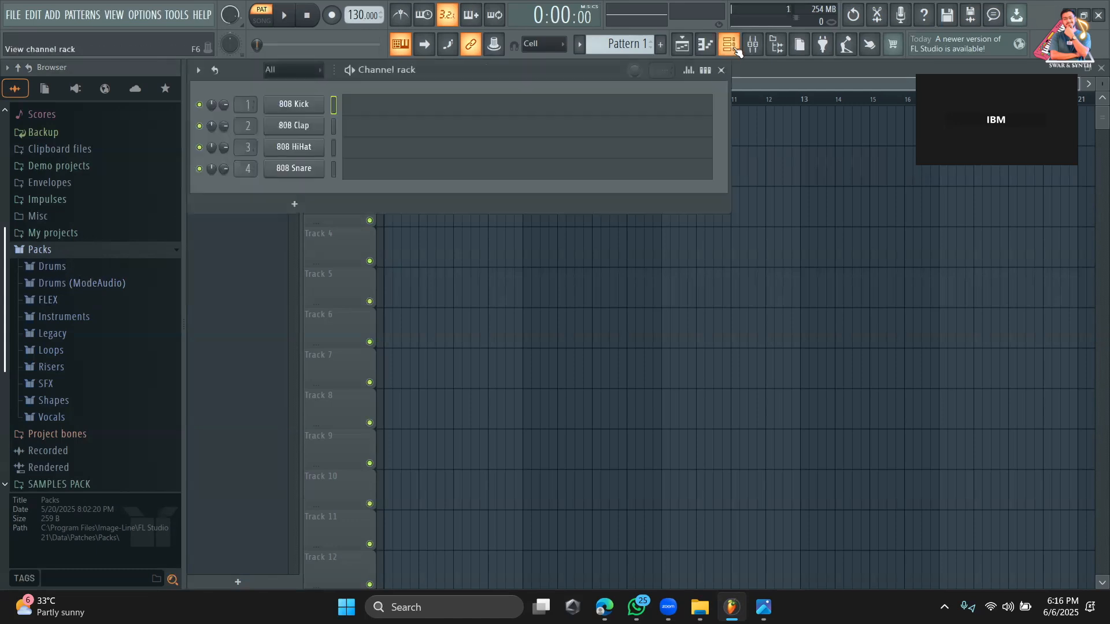
click(705, 70)
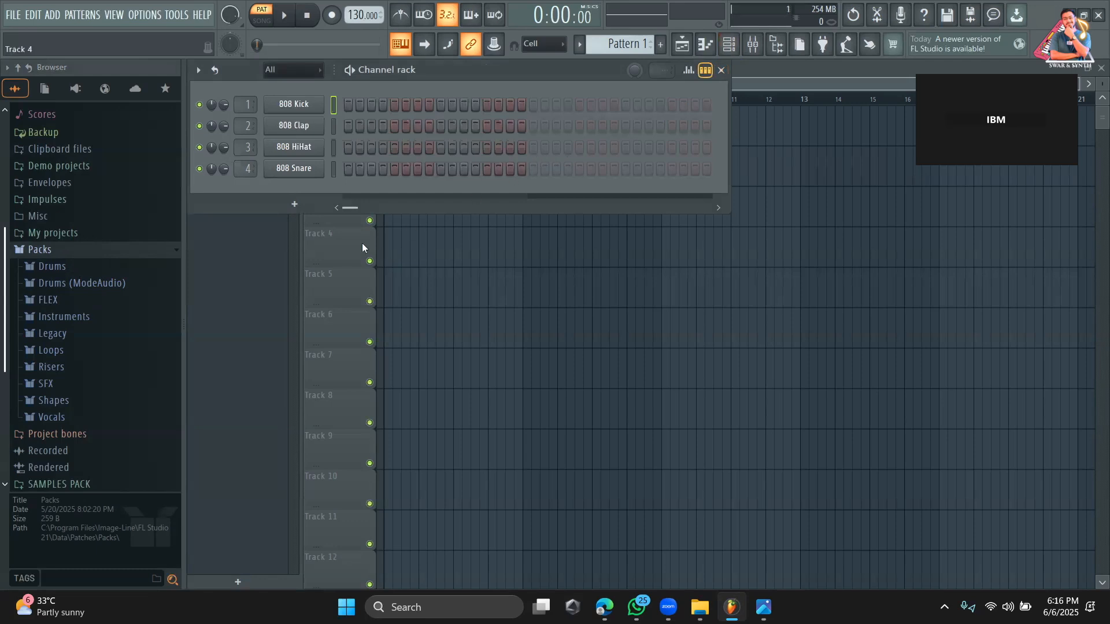
scroll(104, 255, down, 3)
scroll(105, 254, up, 2)
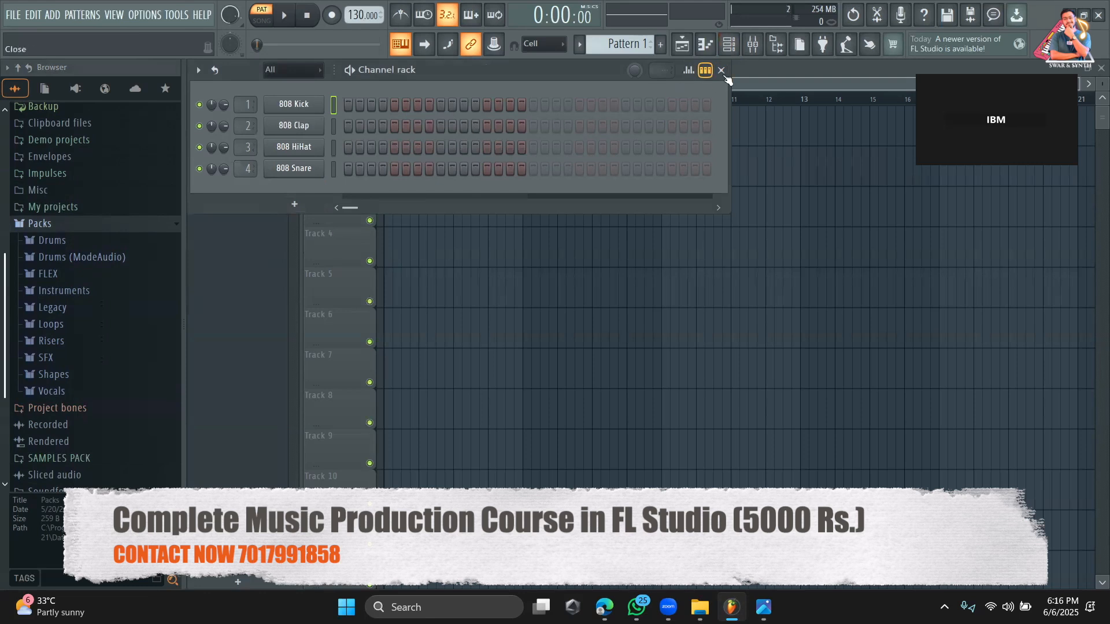
Open the mixer, select Insert 10 and view the effects available for its Slot 1.
click(761, 47)
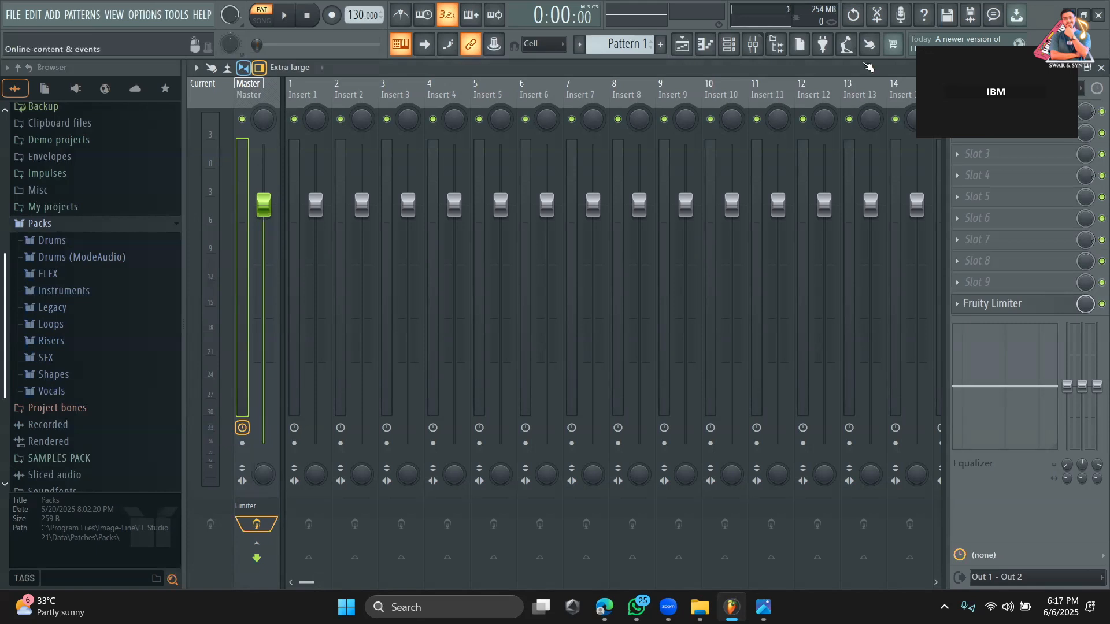
click(688, 47)
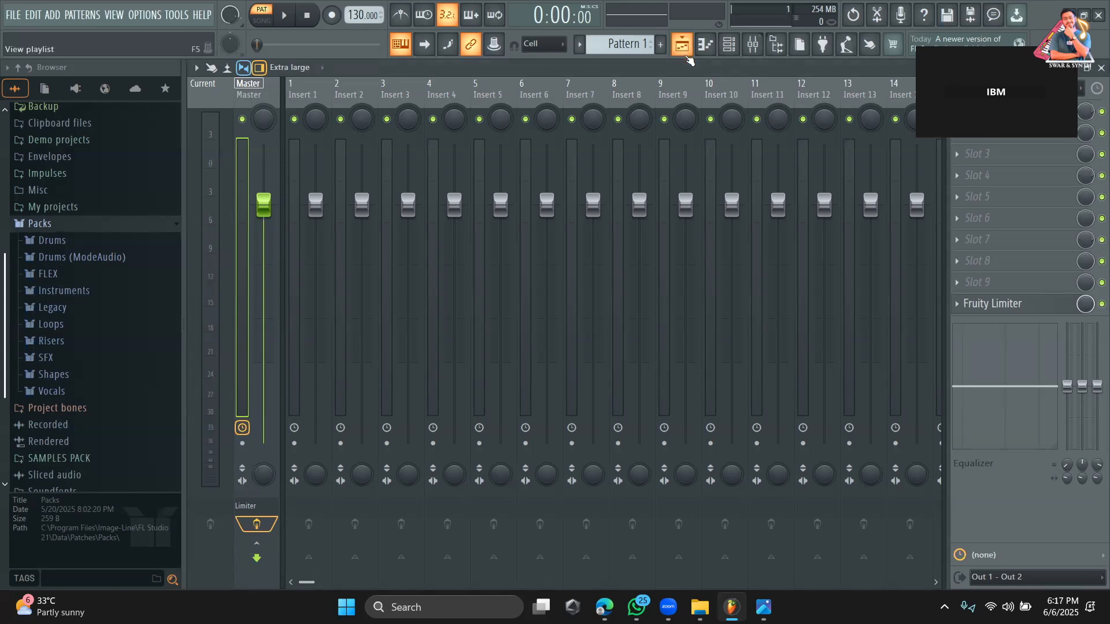
click(670, 92)
click(709, 89)
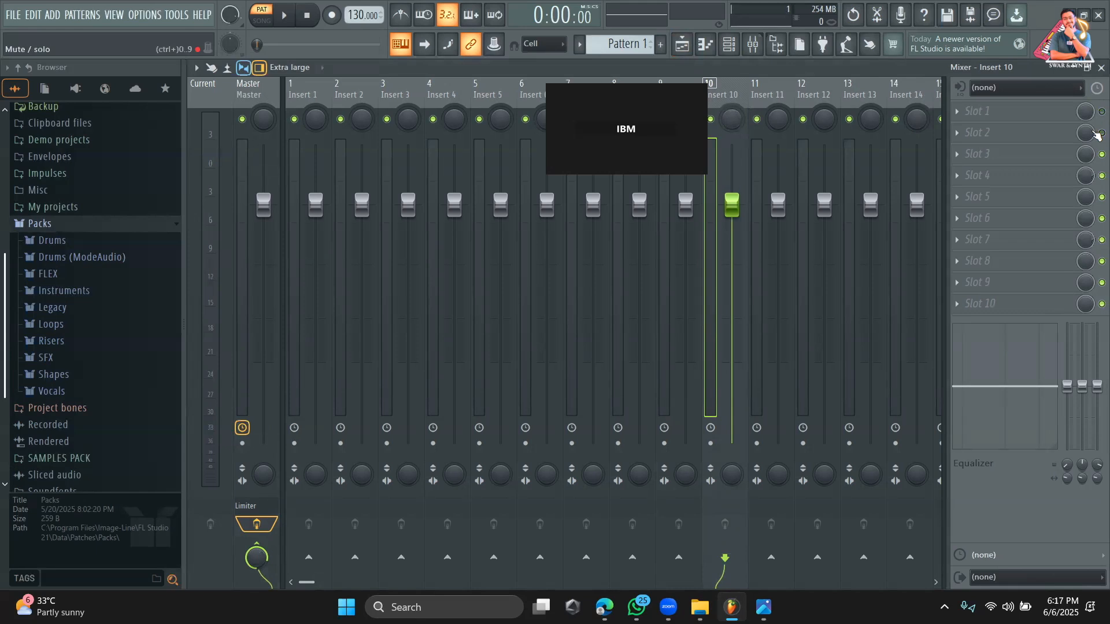
click(1053, 118)
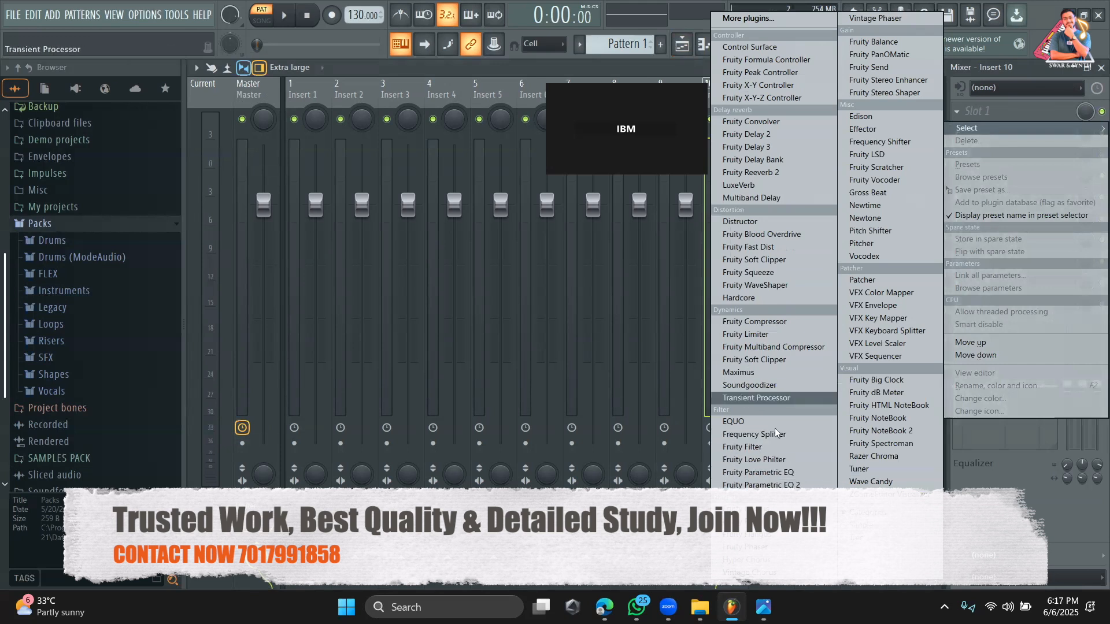
click(549, 67)
Show the channel rack over the playlist and browse the Synth classic generators in the plugin database.
click(684, 46)
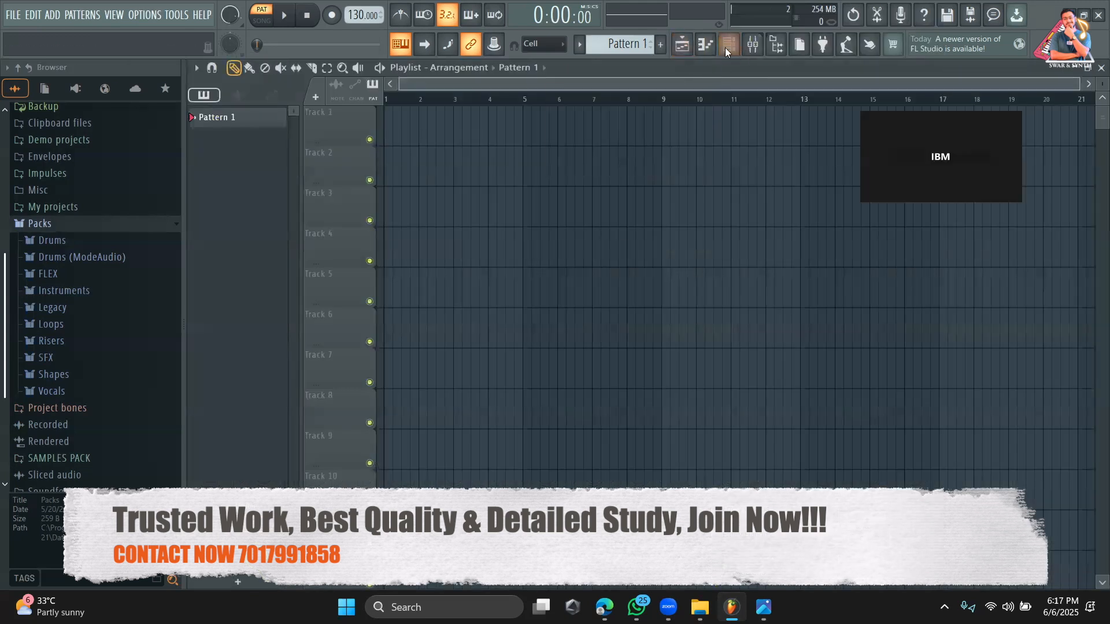
click(728, 46)
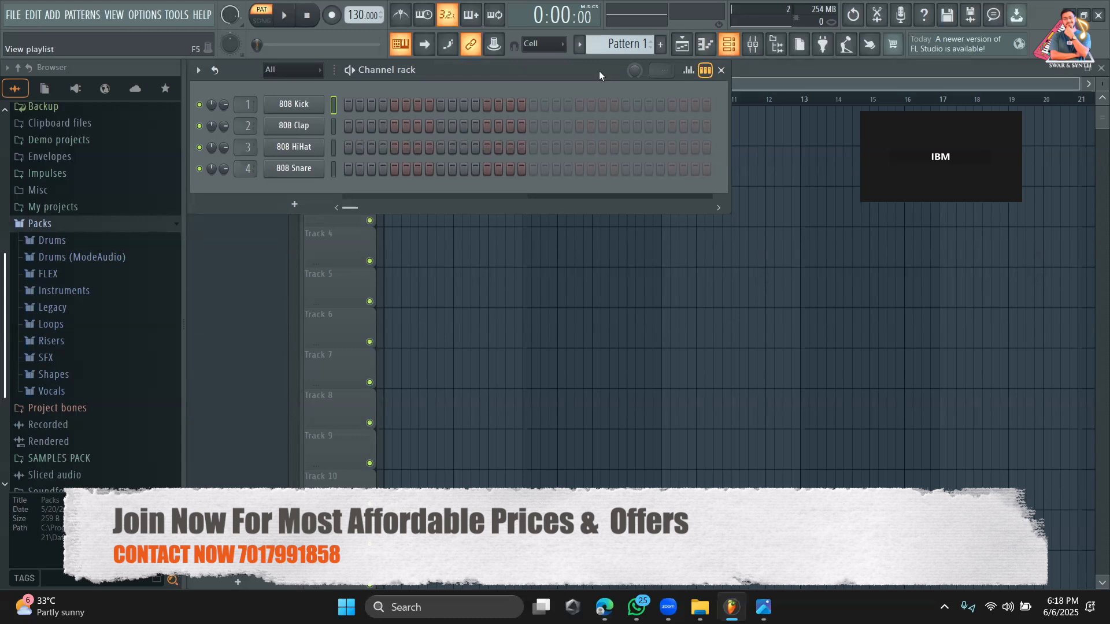
scroll(81, 183, up, 3)
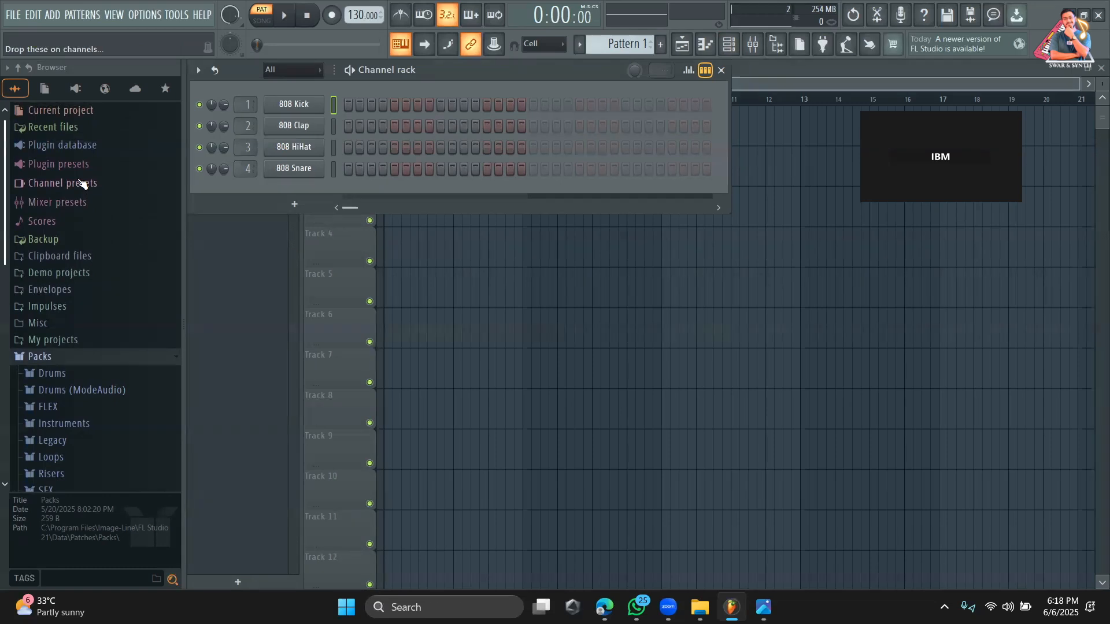
click(102, 147)
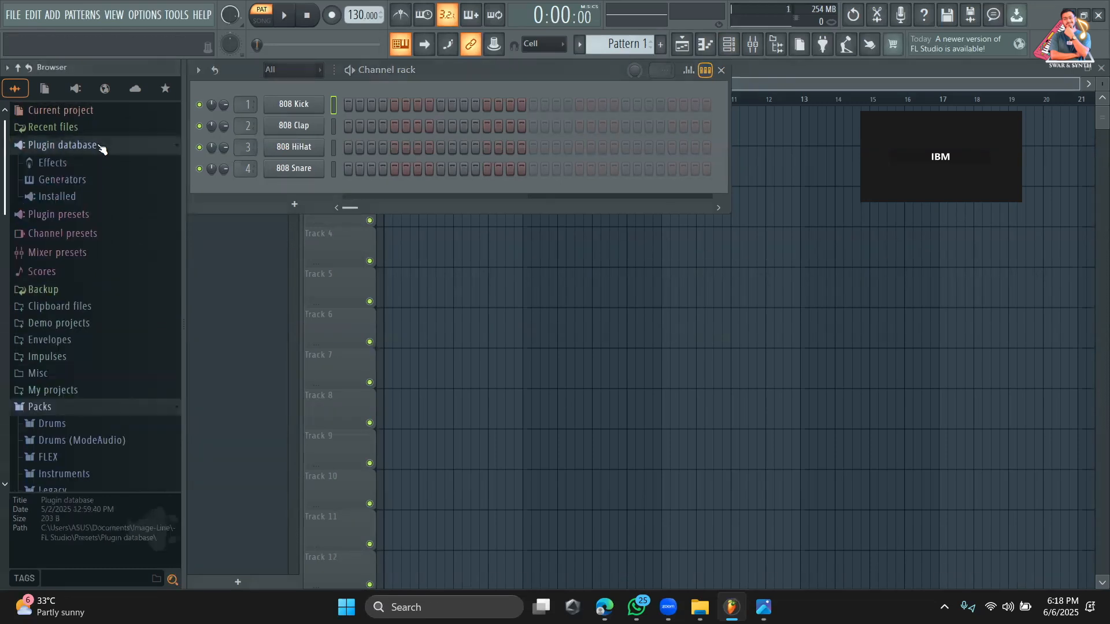
click(101, 182)
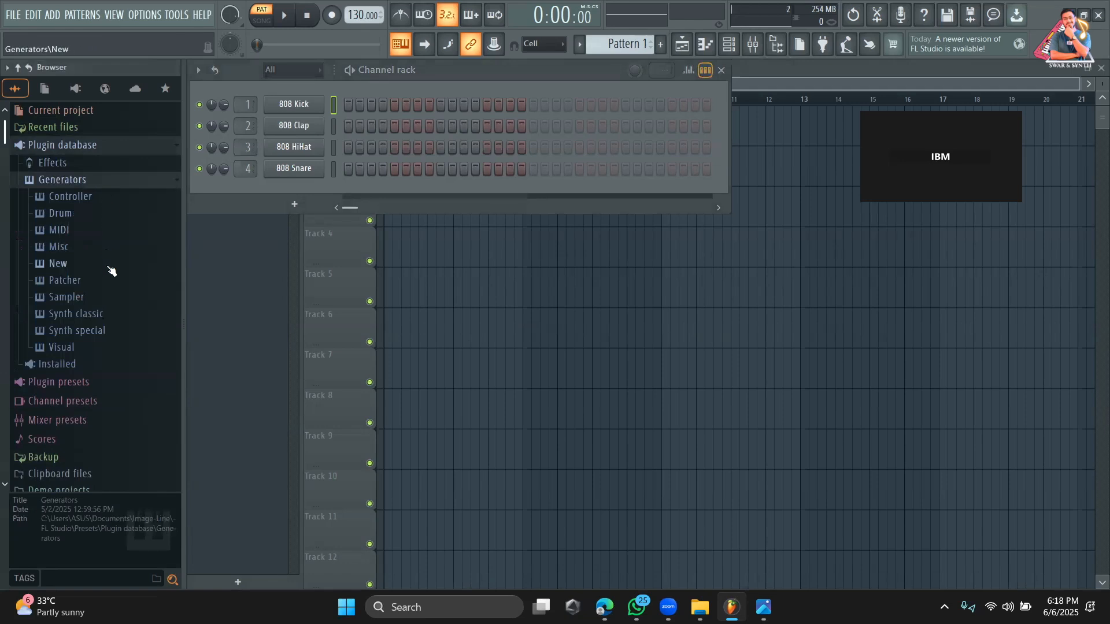
click(106, 315)
scroll(106, 320, down, 10)
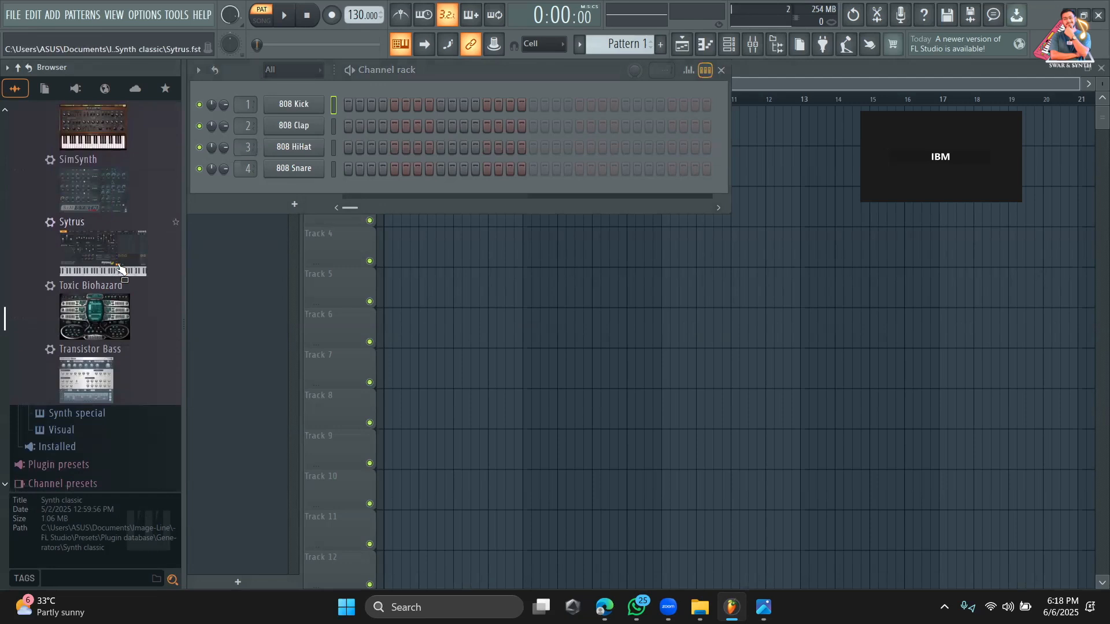
View the full list of installed generator plugins and close it without choosing one.
drag(120, 268, 299, 209)
click(296, 206)
click(328, 22)
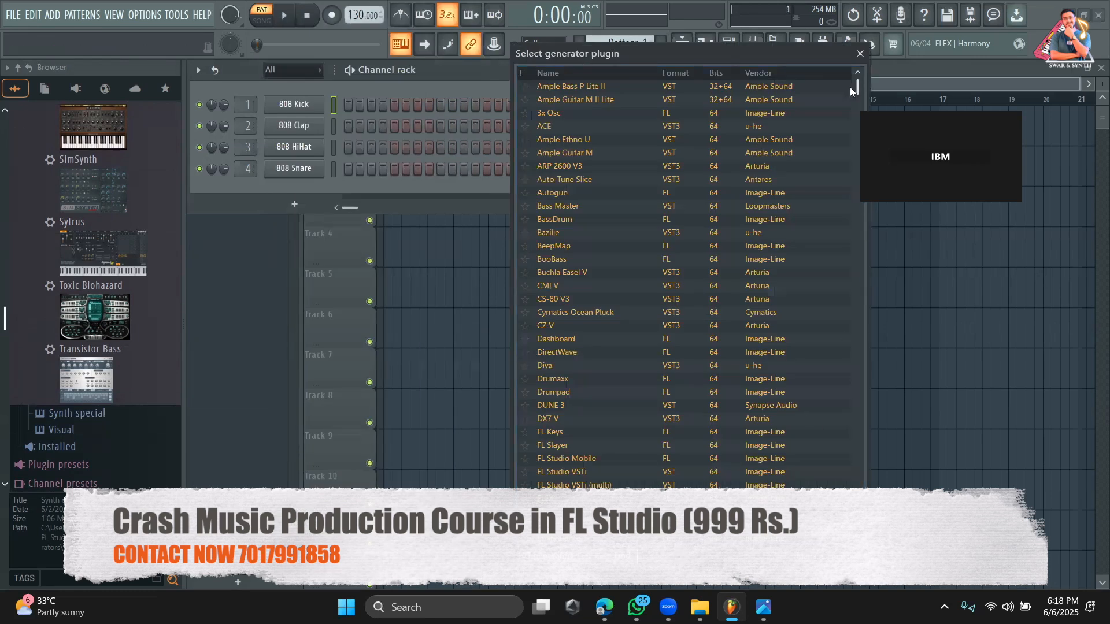
click(860, 53)
Refresh the browser and collapse all of its expanded folders.
click(29, 68)
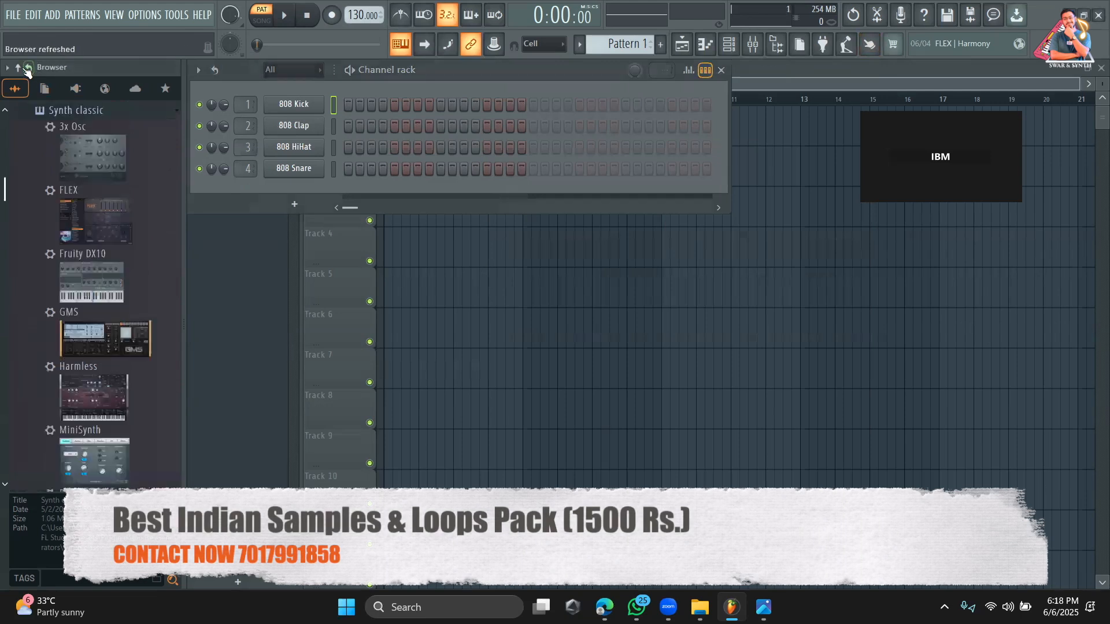
click(18, 67)
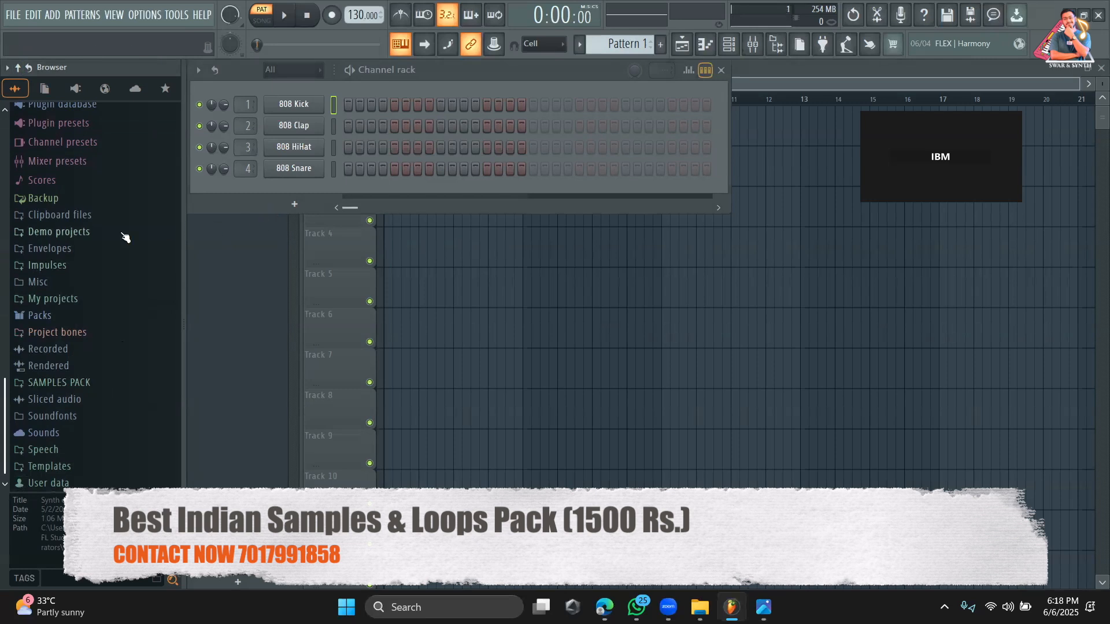
scroll(101, 253, up, 2)
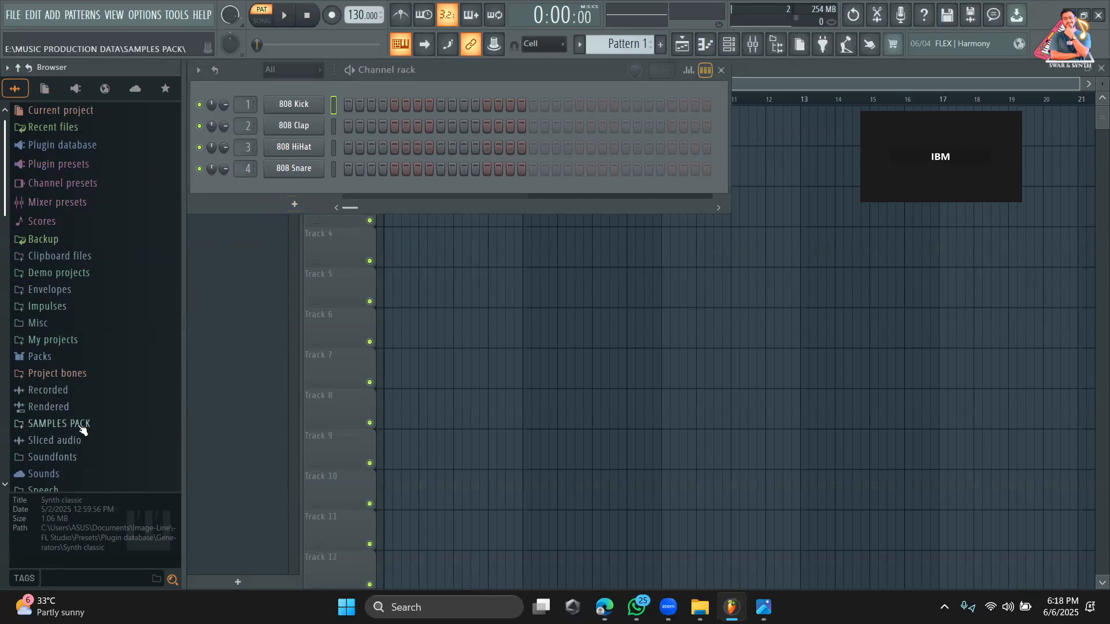
Find the generators matching "am", add Ample Guitar M II Lite as a channel and show its Strummer page.
click(294, 204)
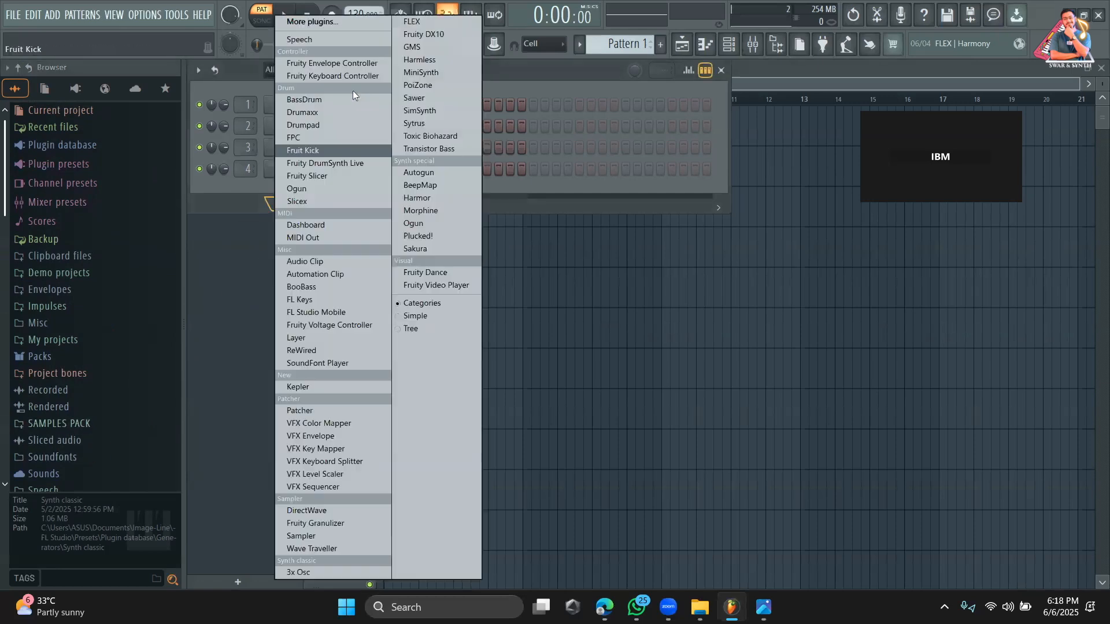
click(333, 19)
text(amp)
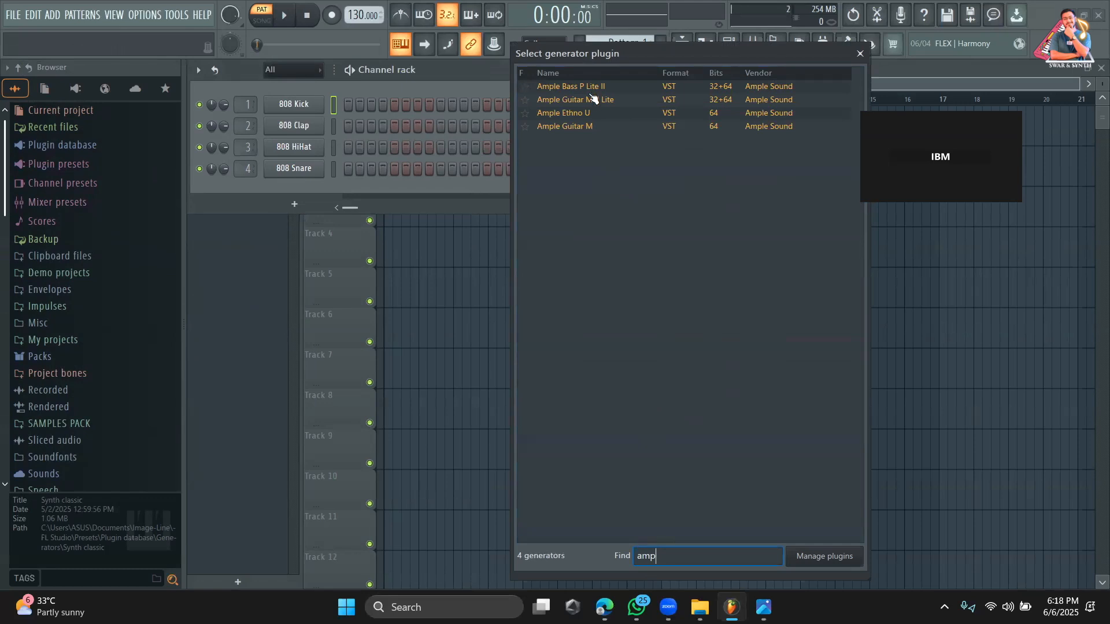
double_click(593, 100)
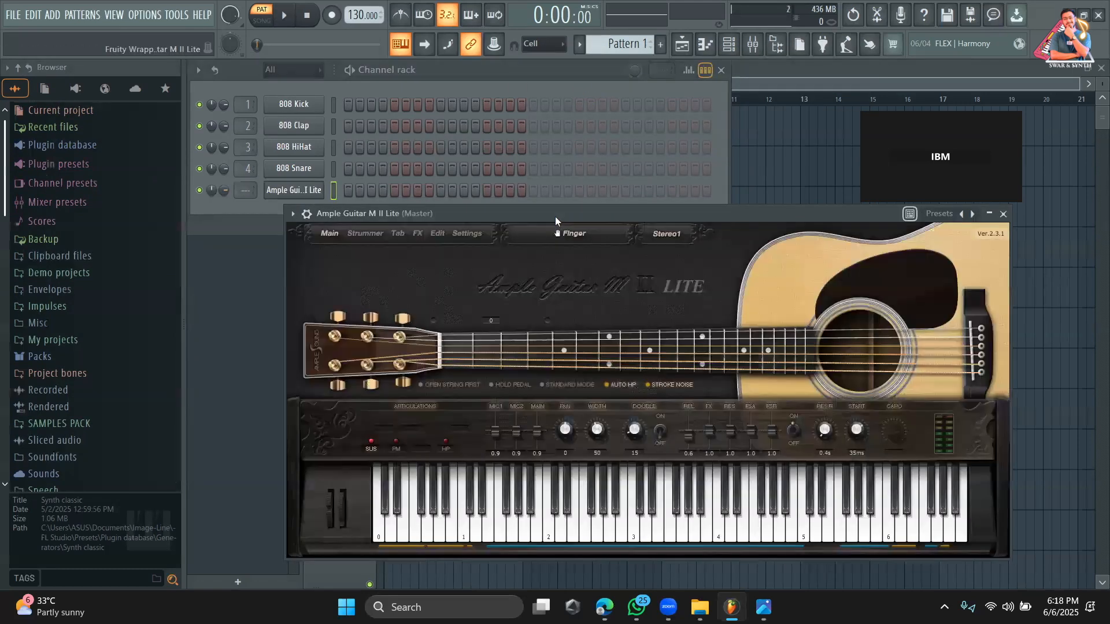
drag(555, 216, 254, 72)
click(256, 83)
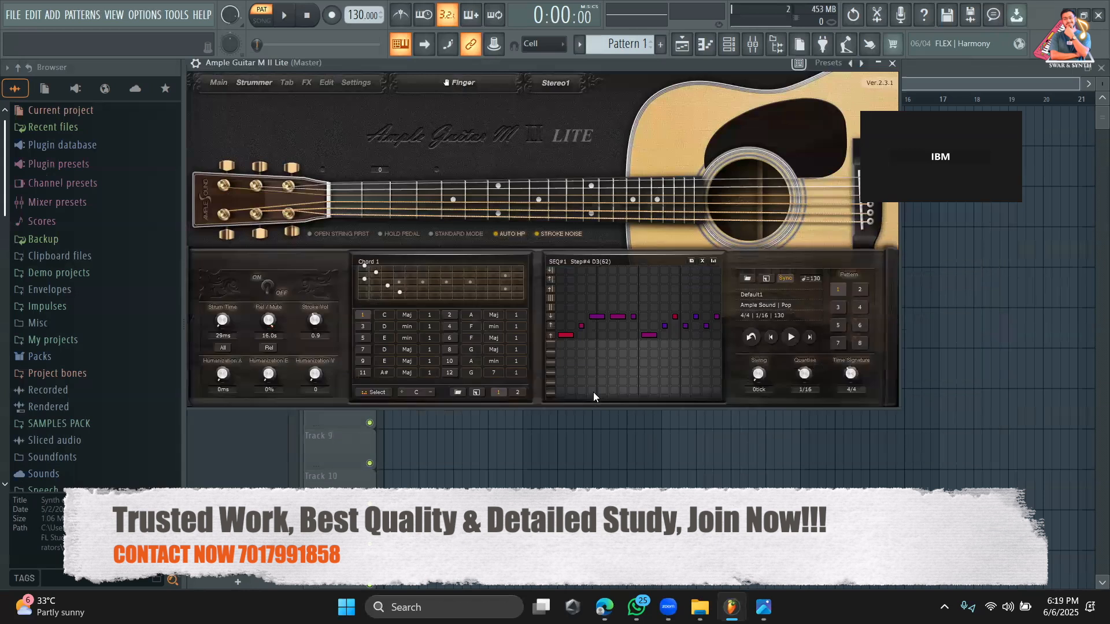
Preview the default Pop strumming sequence and look at the transpose keys available for the guitar's chords.
click(786, 336)
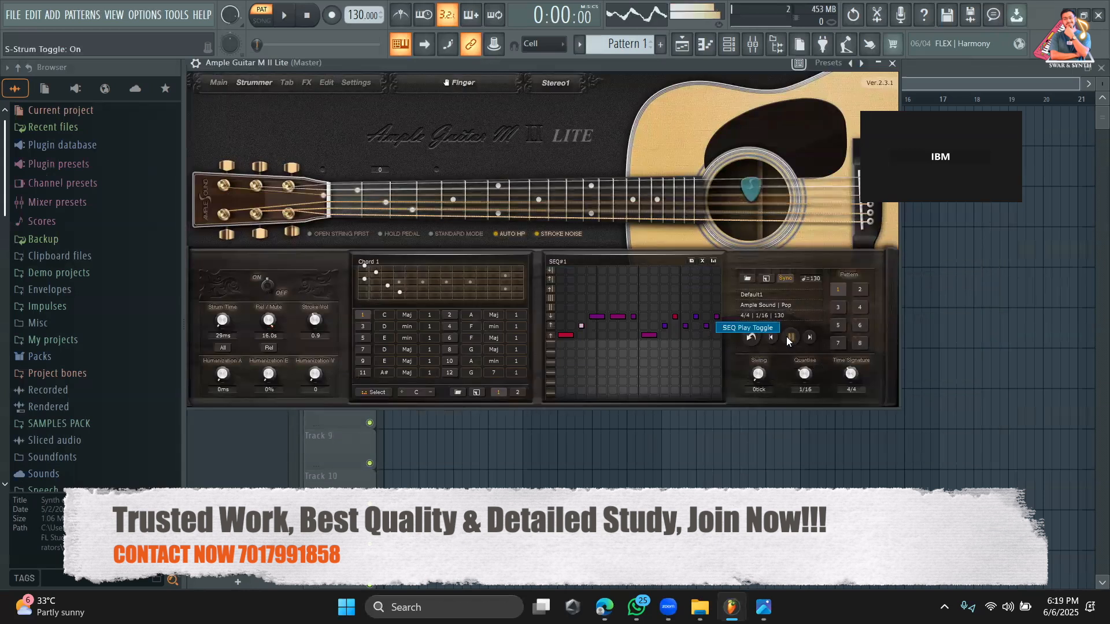
click(791, 337)
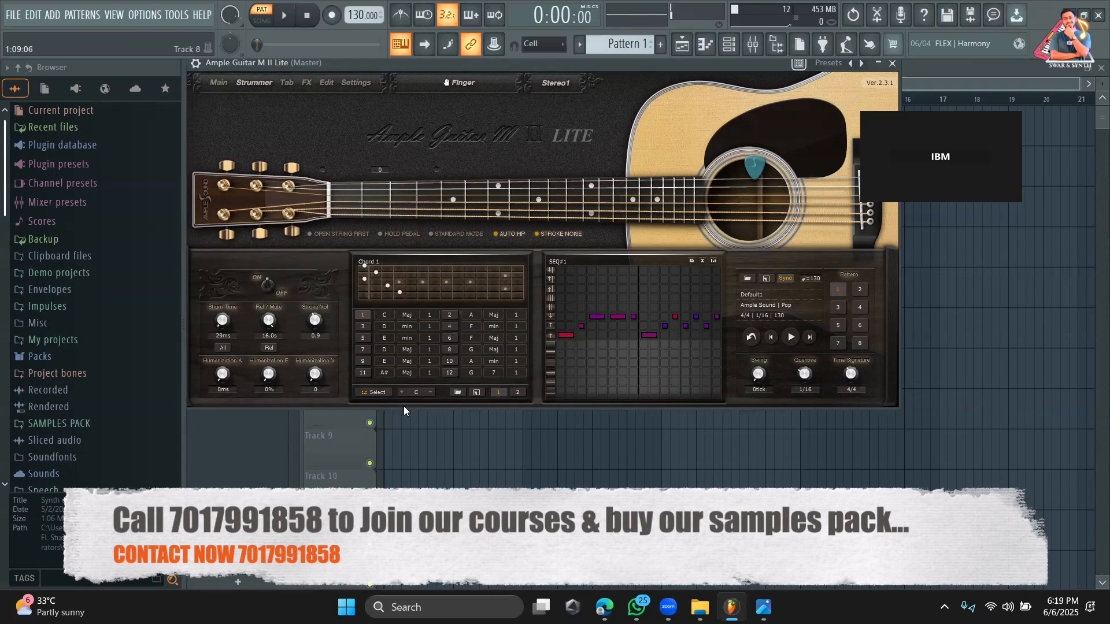
click(413, 391)
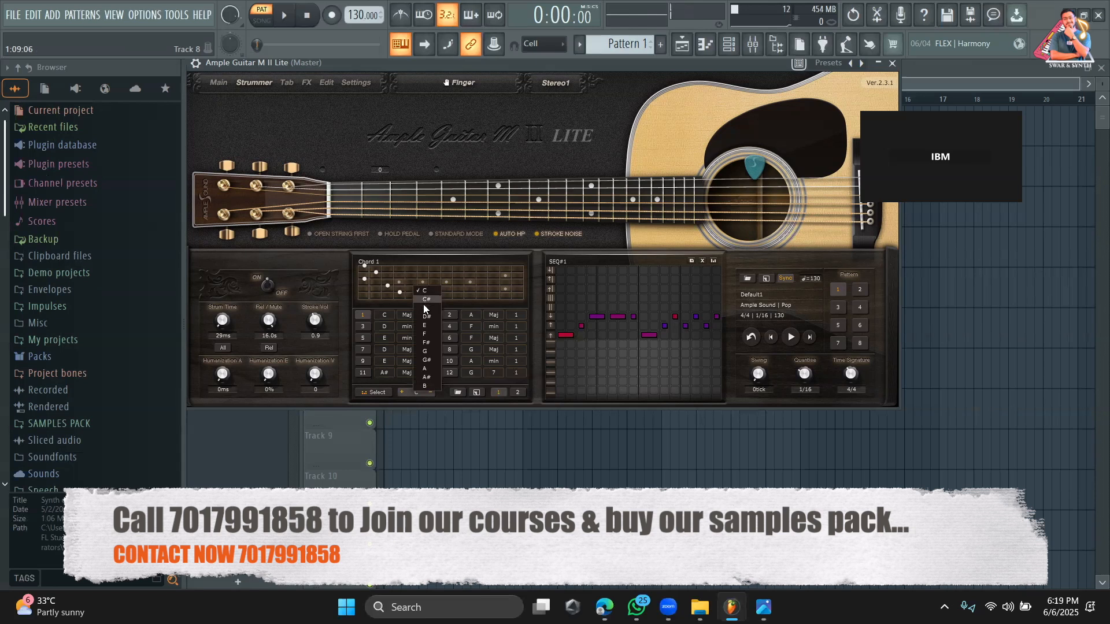
click(556, 404)
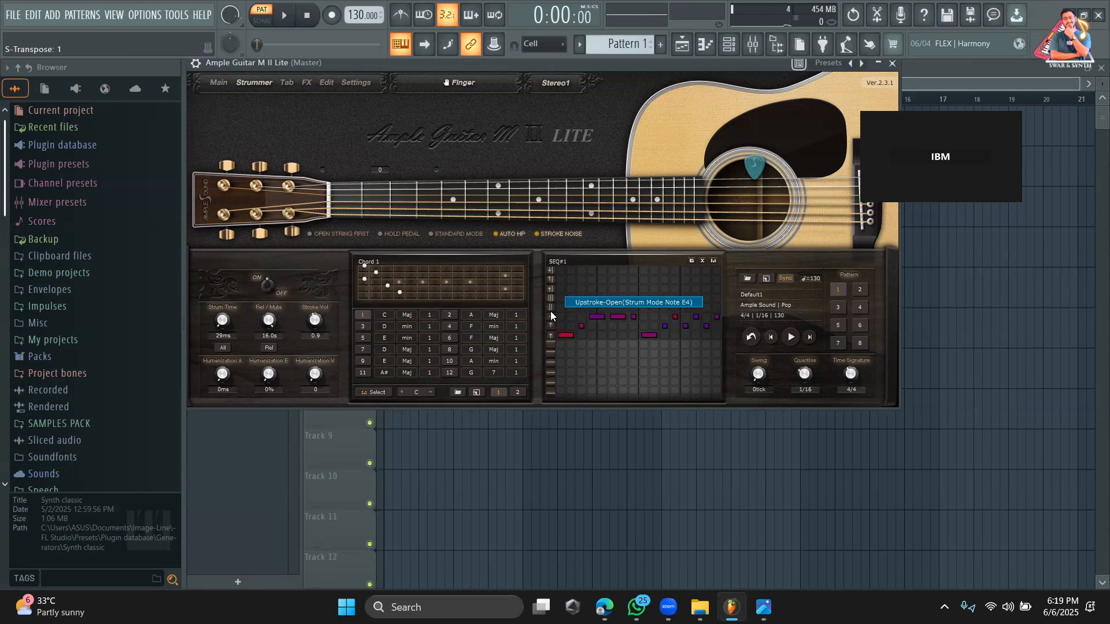
Move the Ample Guitar window off the channel rack and preview the strumming sequence again.
drag(488, 70, 543, 124)
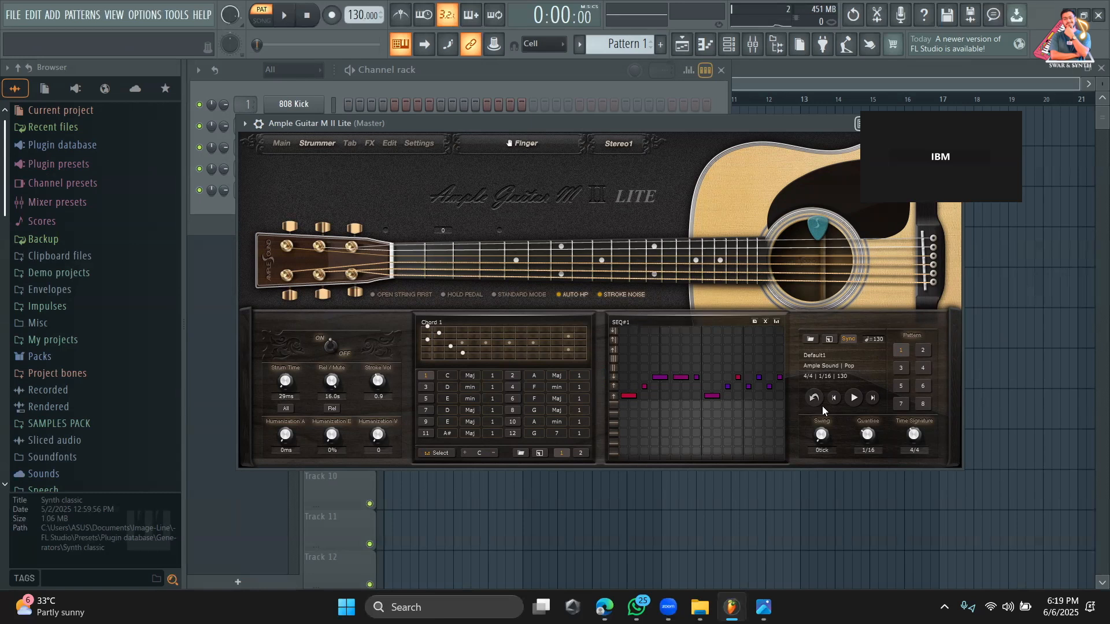
click(853, 398)
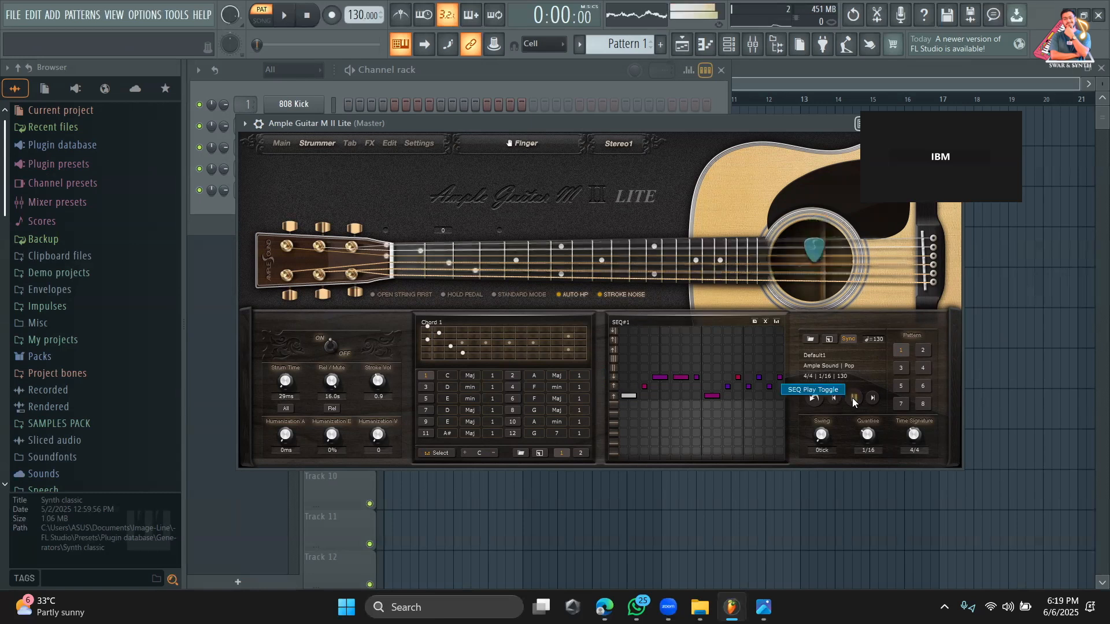
click(853, 397)
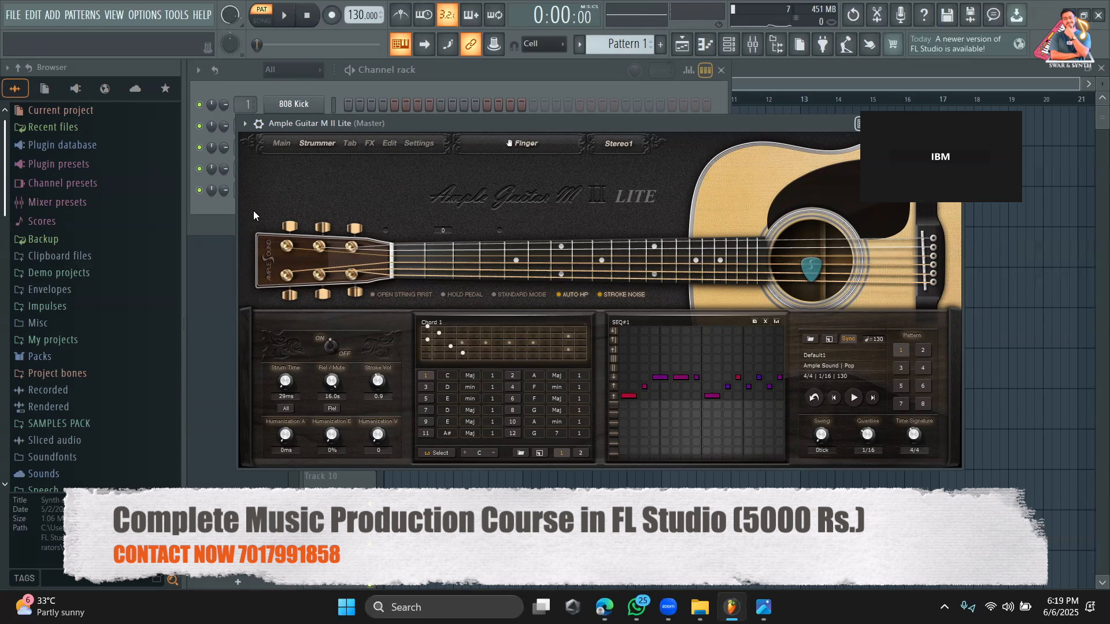
Add DUNE 3 from the full plugin list as a new channel and move its window up over the channel rack.
click(205, 216)
click(292, 222)
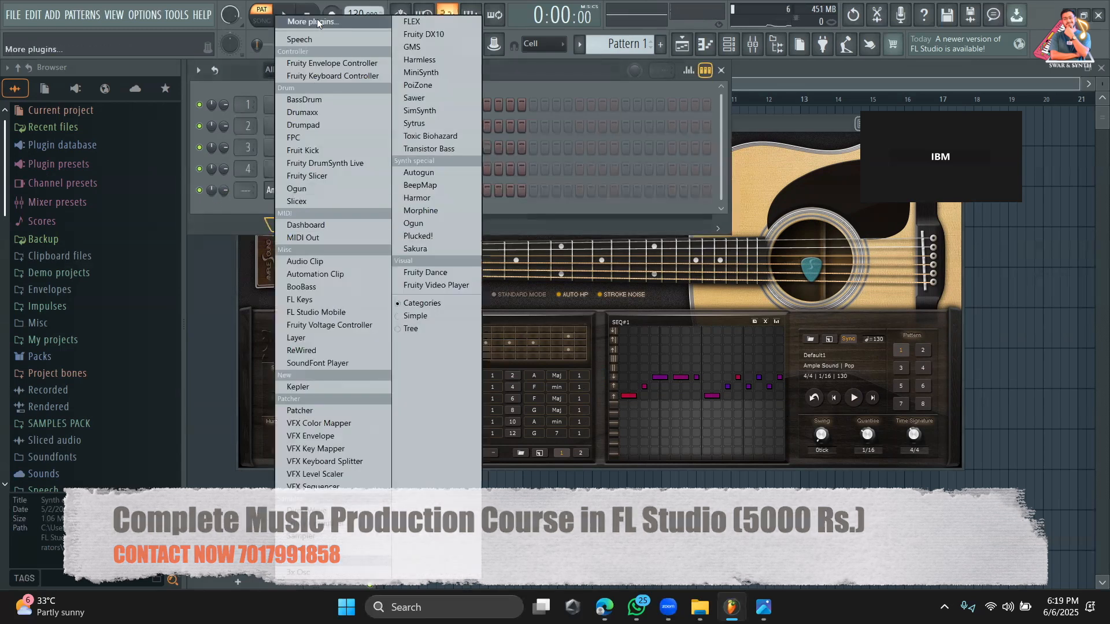
click(310, 18)
scroll(649, 478, down, 3)
click(591, 314)
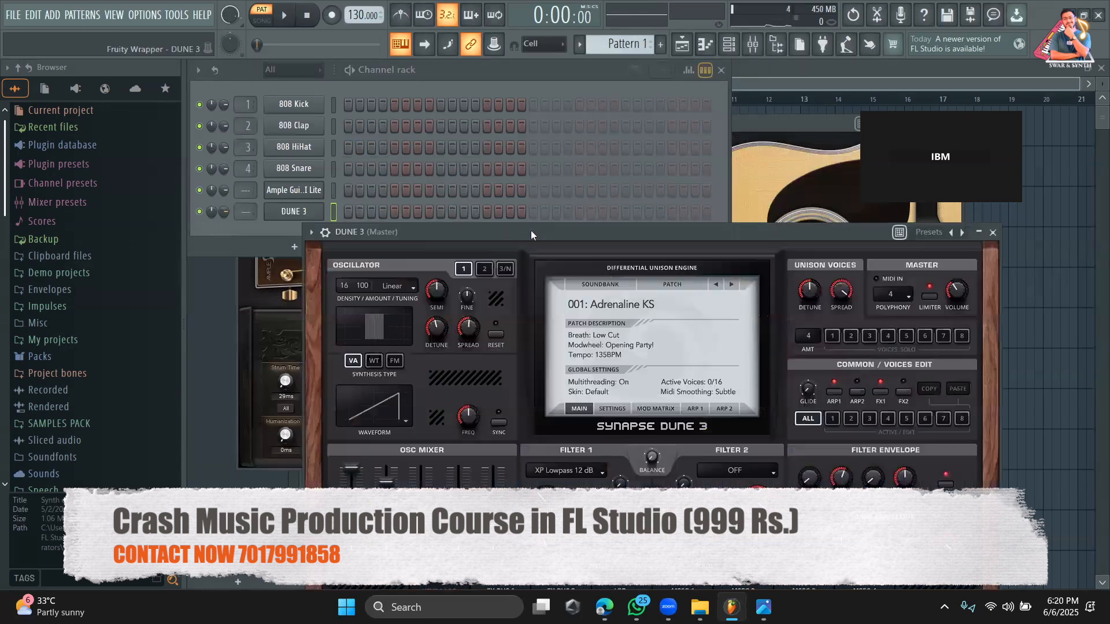
drag(538, 232, 444, 85)
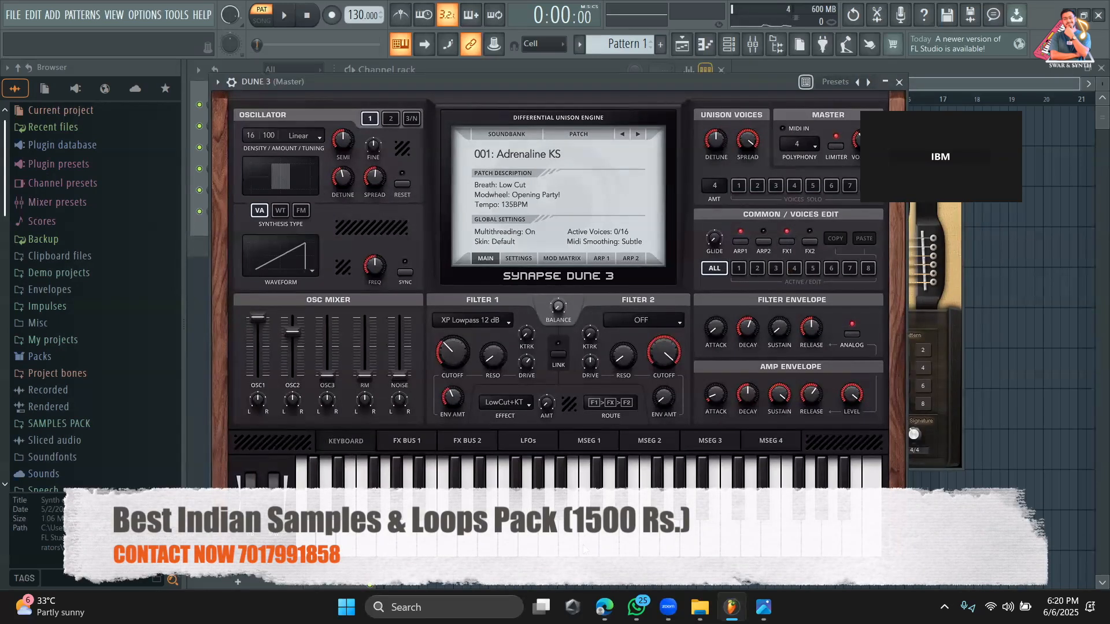
Play several notes to preview the Adrenaline KS patch in DUNE 3.
key(b)
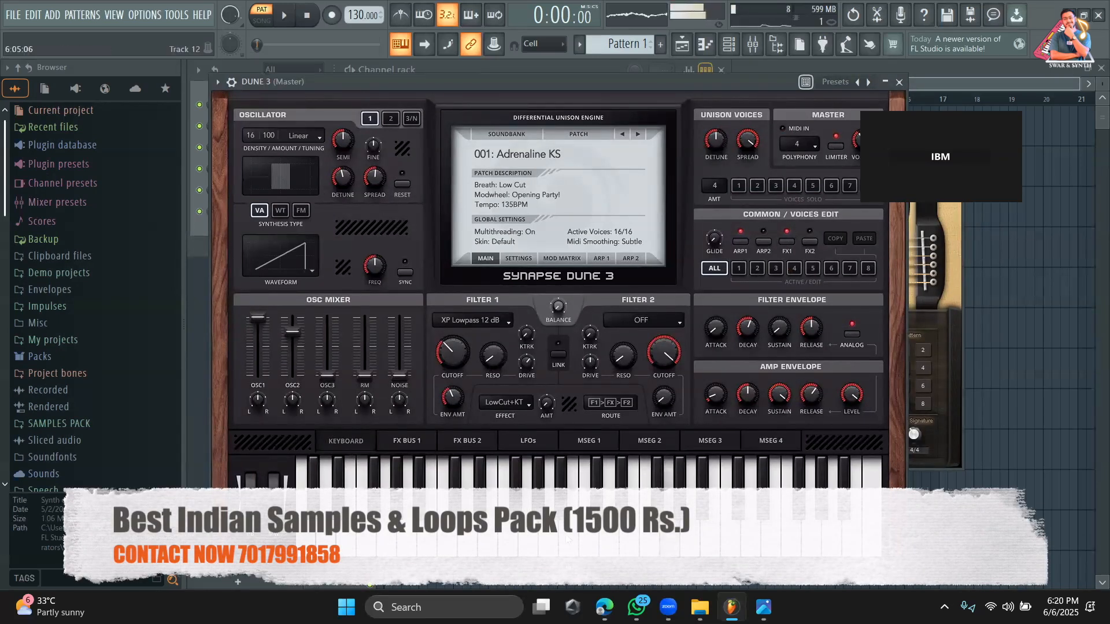
key(c)
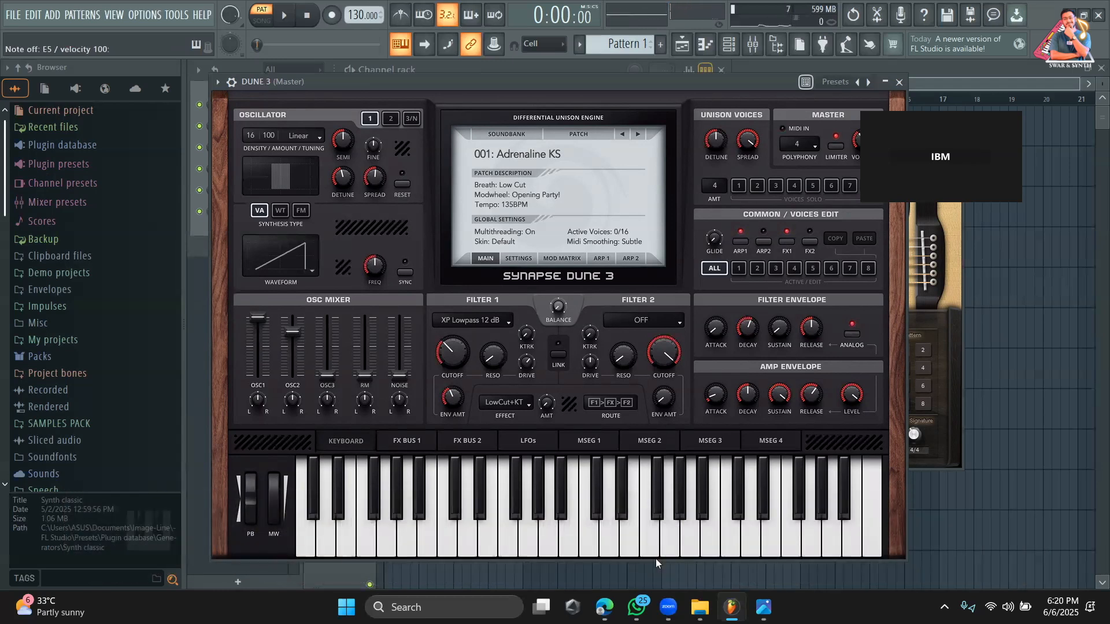
key(w)
key(m)
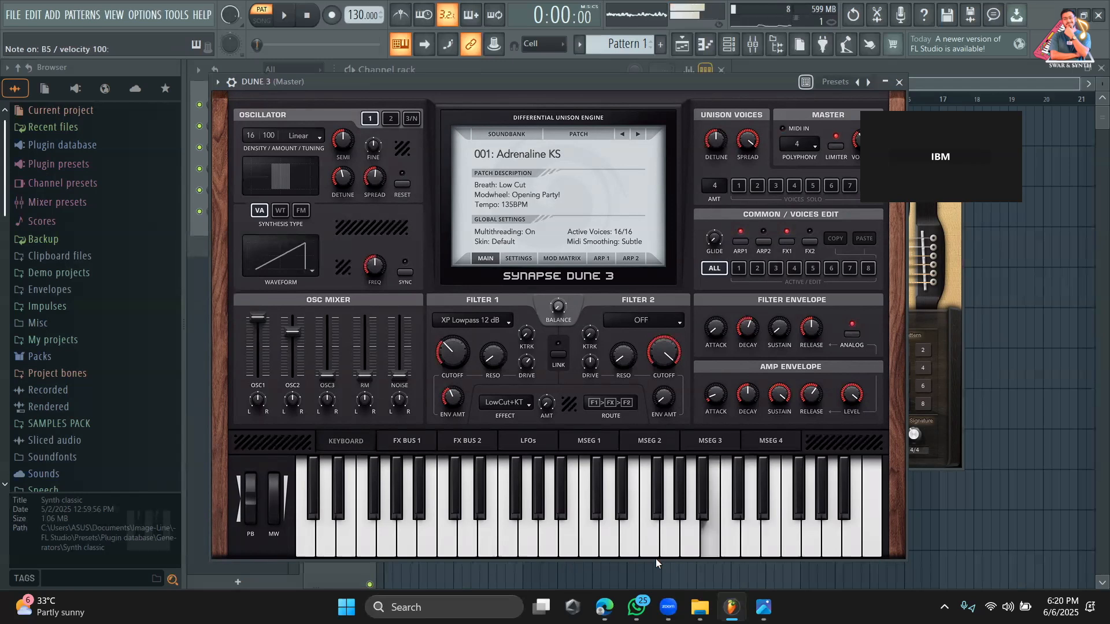
key(z)
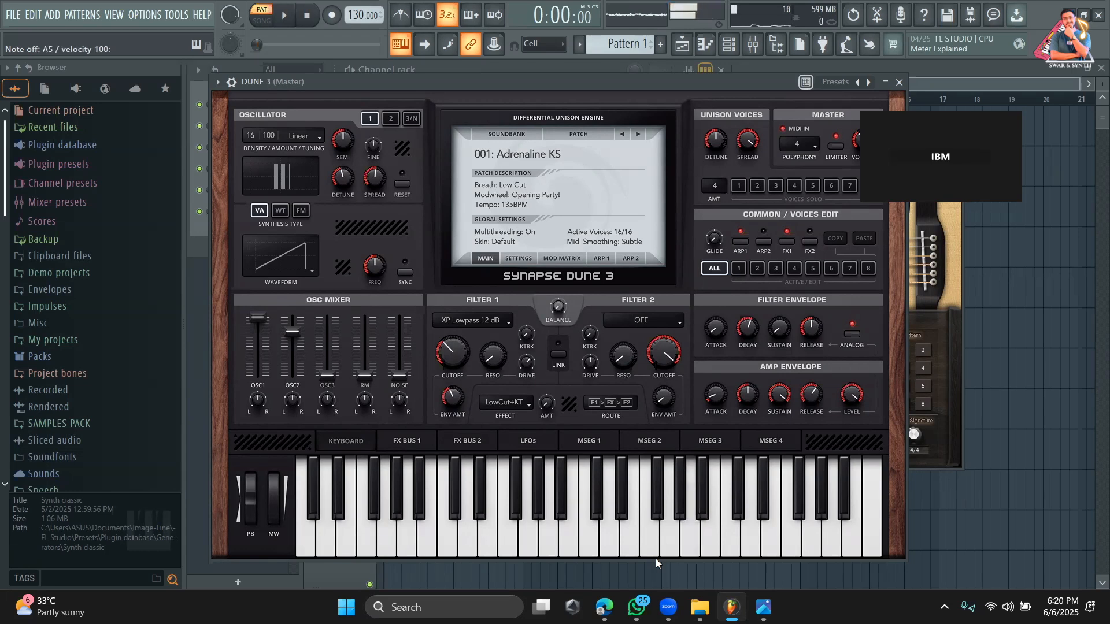
Add GMS from the plugin database's Synth classic generators to the channel rack and move its window beneath the first channels.
click(193, 222)
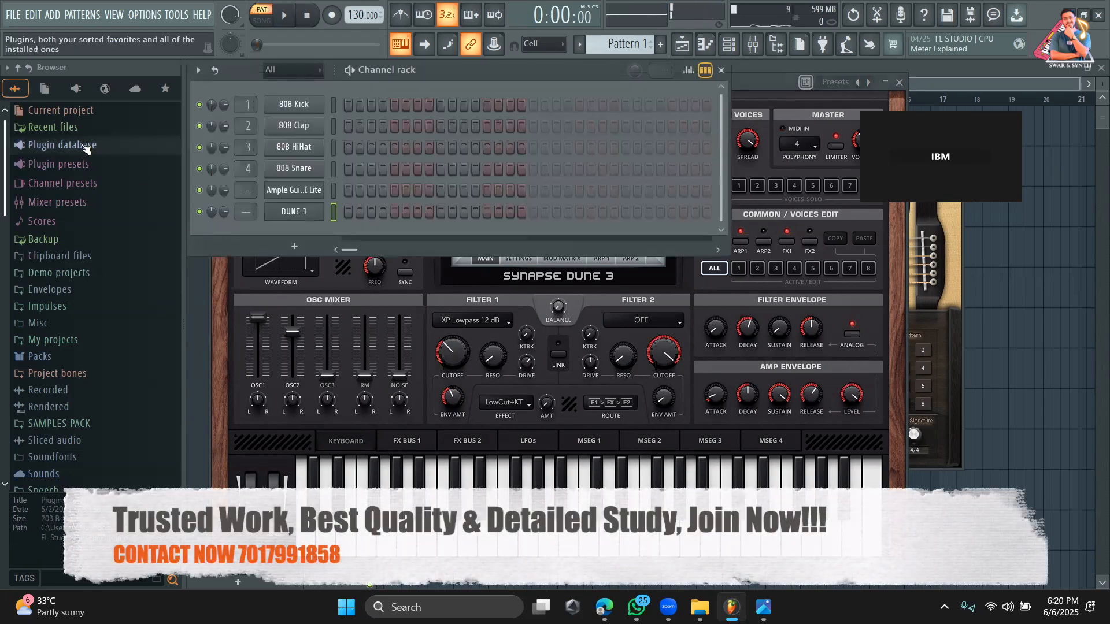
click(62, 145)
click(62, 179)
click(116, 314)
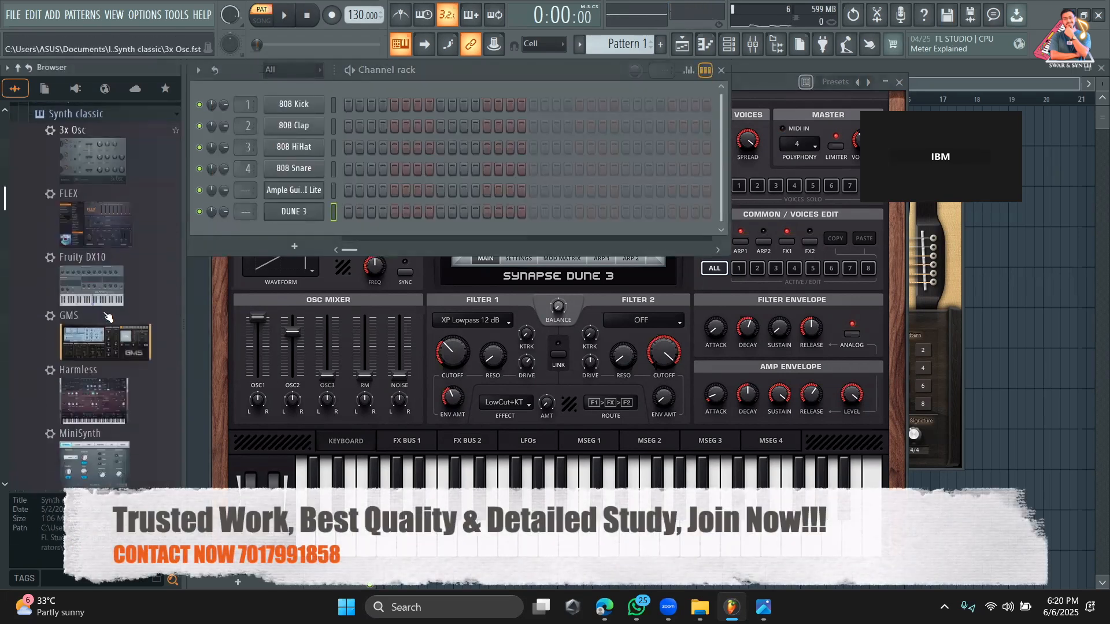
drag(134, 346, 301, 234)
drag(436, 251, 368, 209)
Play a series of notes to preview the Agressive TE program from the GMS Basses bank.
key(q)
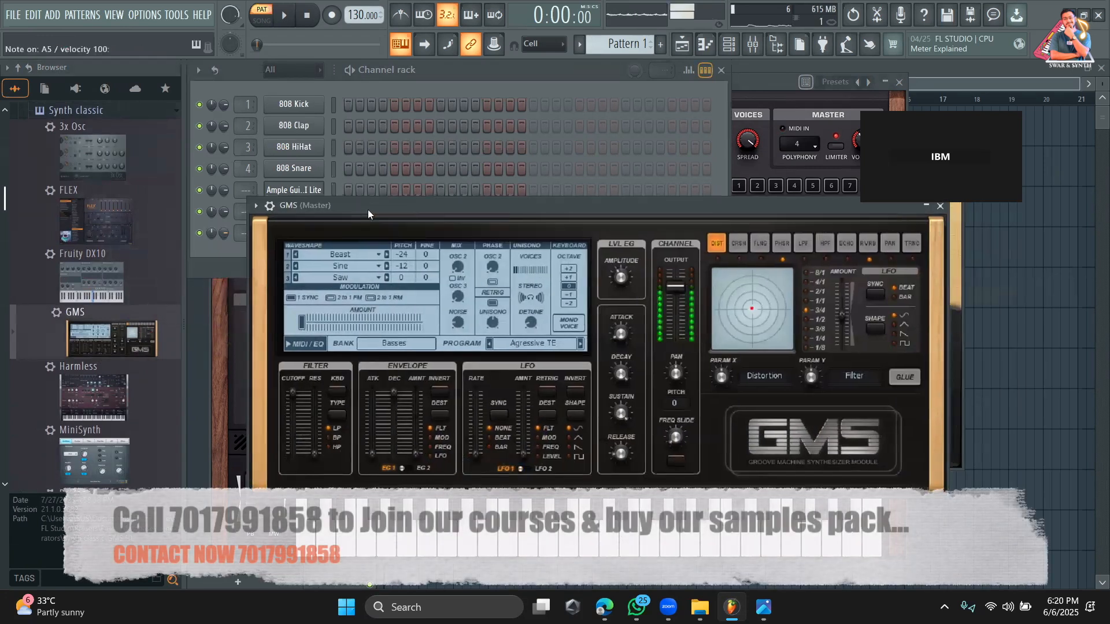
key(q)
key(j)
key(h)
key(v)
key(q)
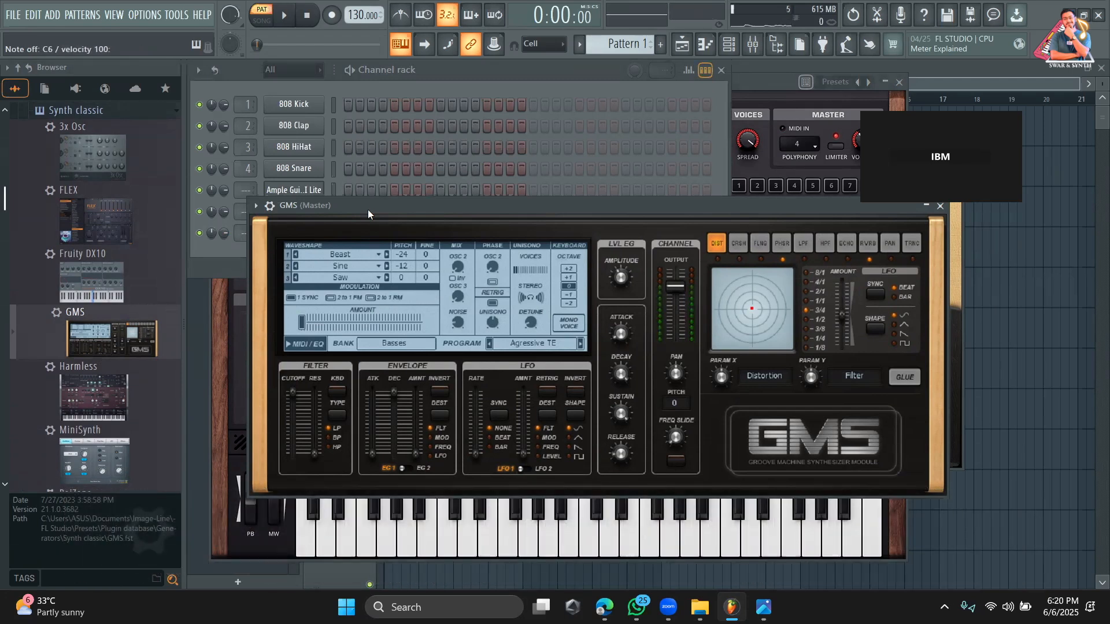
key(q)
key(q)
key(q)
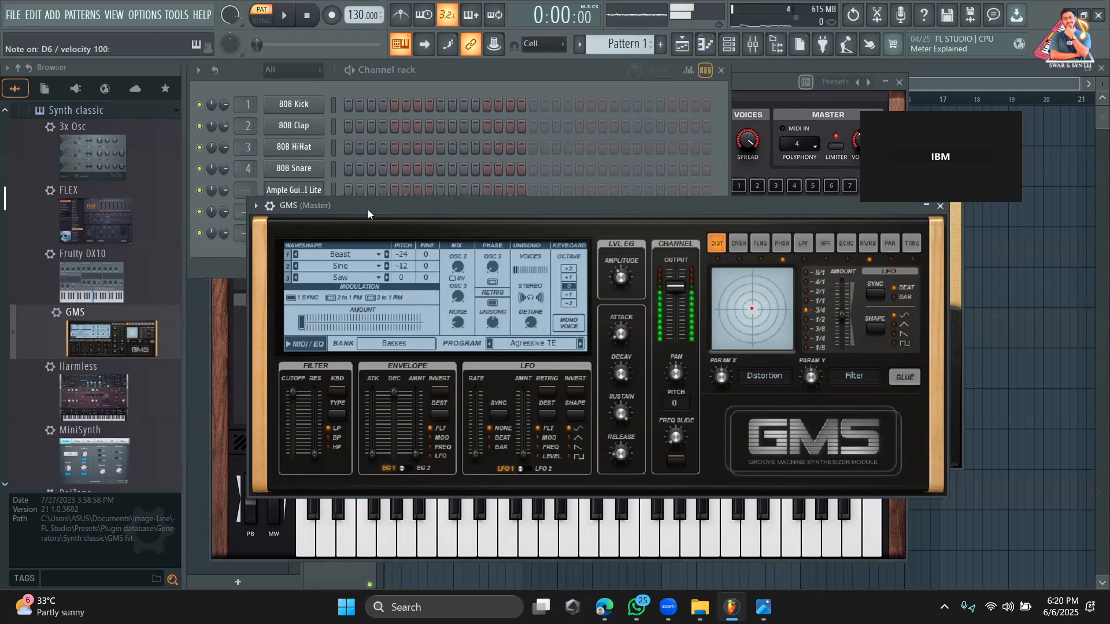
key(n)
key(q)
key(e)
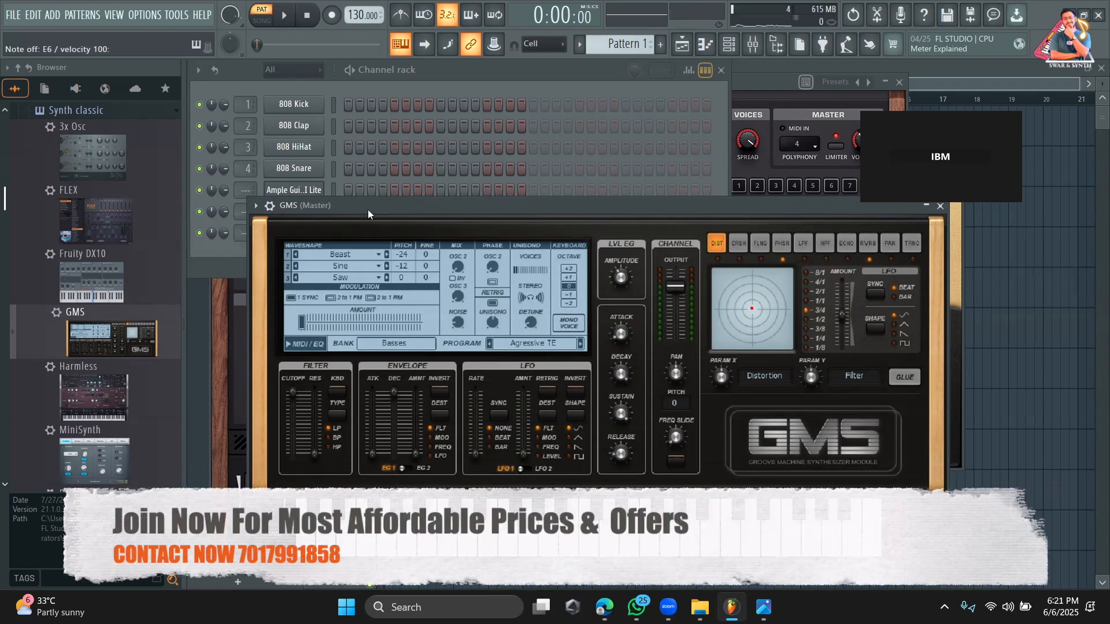
Move the GMS window aside, show the channel rack, and bring the empty playlist in front of the plugin windows.
drag(368, 209, 532, 242)
click(325, 256)
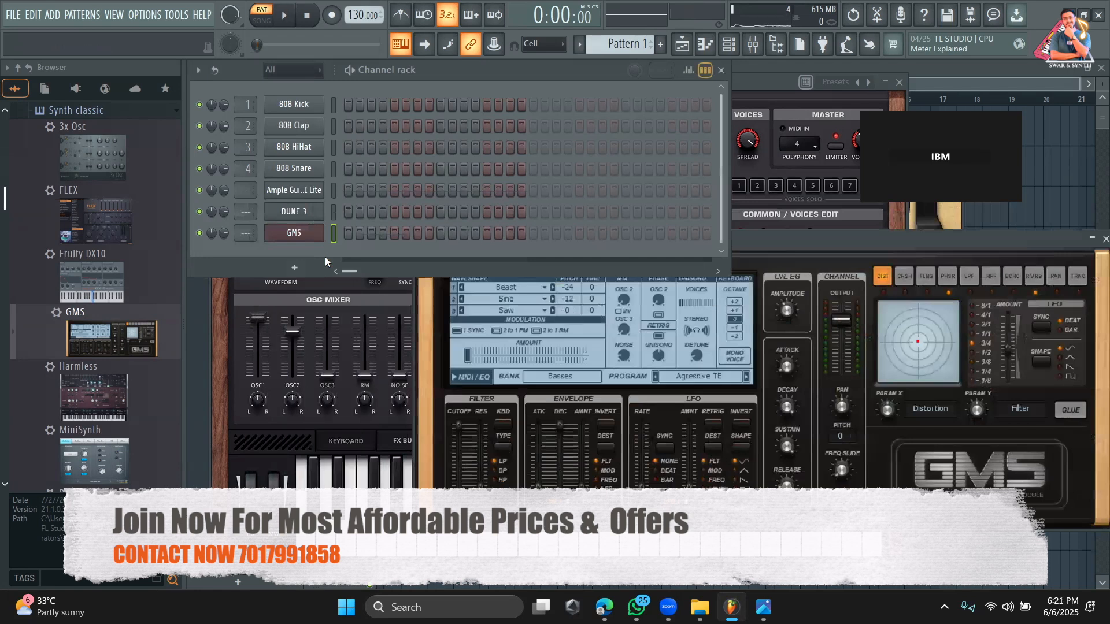
click(201, 346)
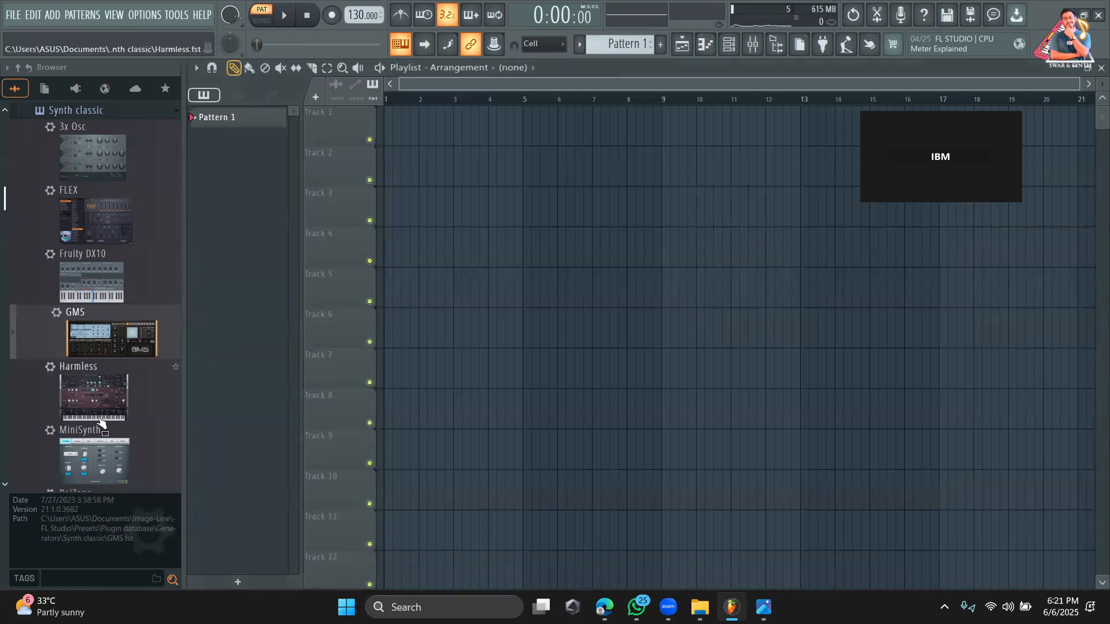
Expand the Packs folder and its Drums subfolder in the browser and look through the sample categories.
scroll(91, 440, down, 10)
scroll(91, 441, down, 3)
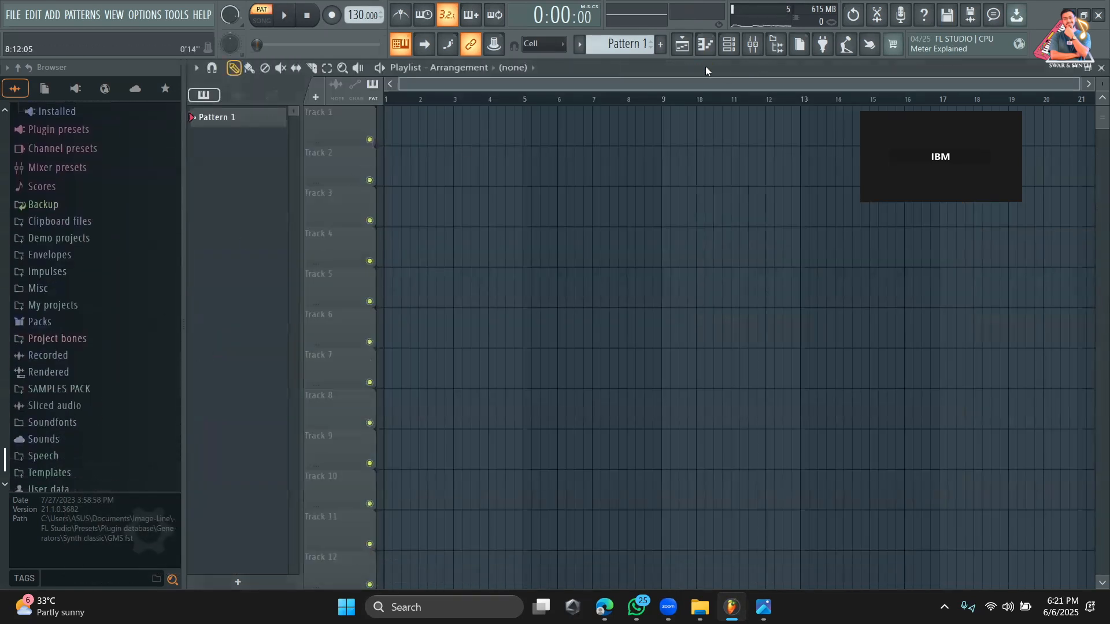
click(61, 322)
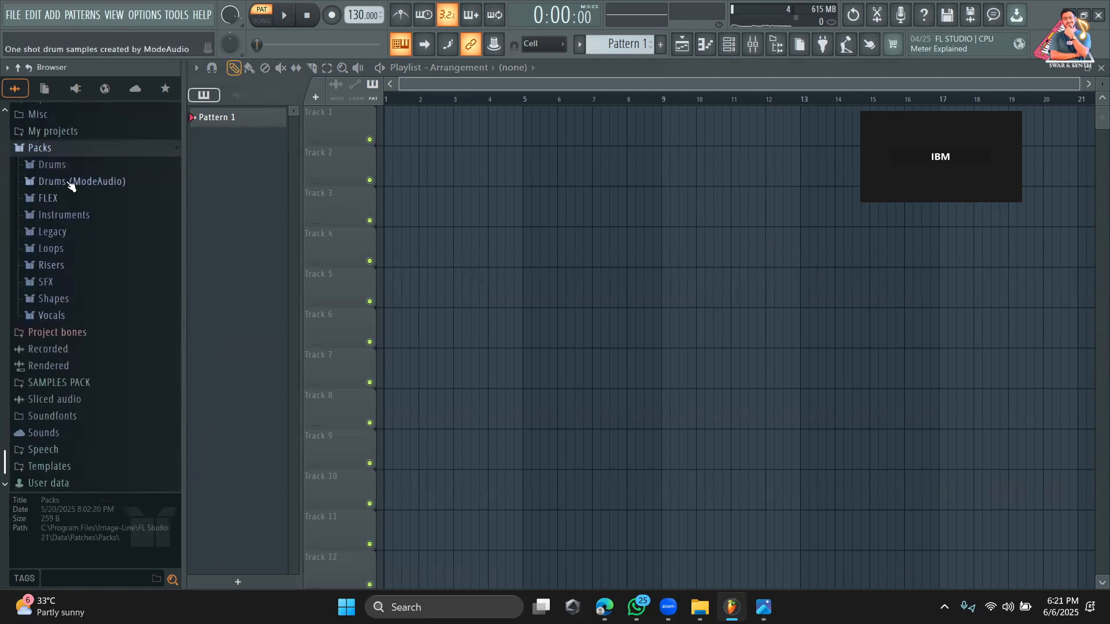
click(68, 167)
scroll(84, 315, down, 4)
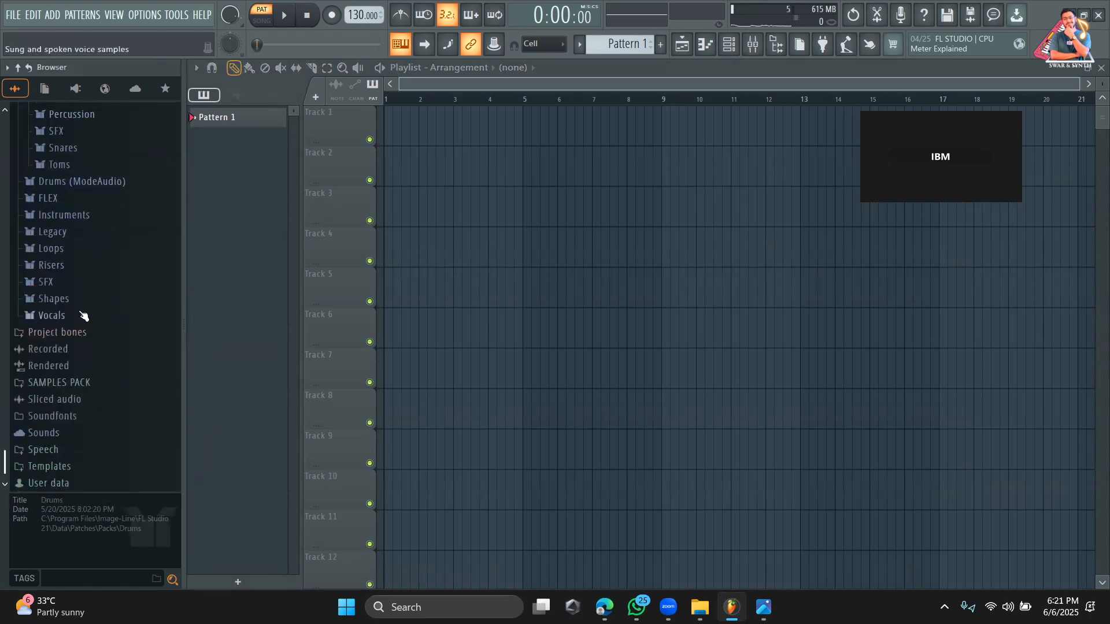
scroll(81, 324, up, 3)
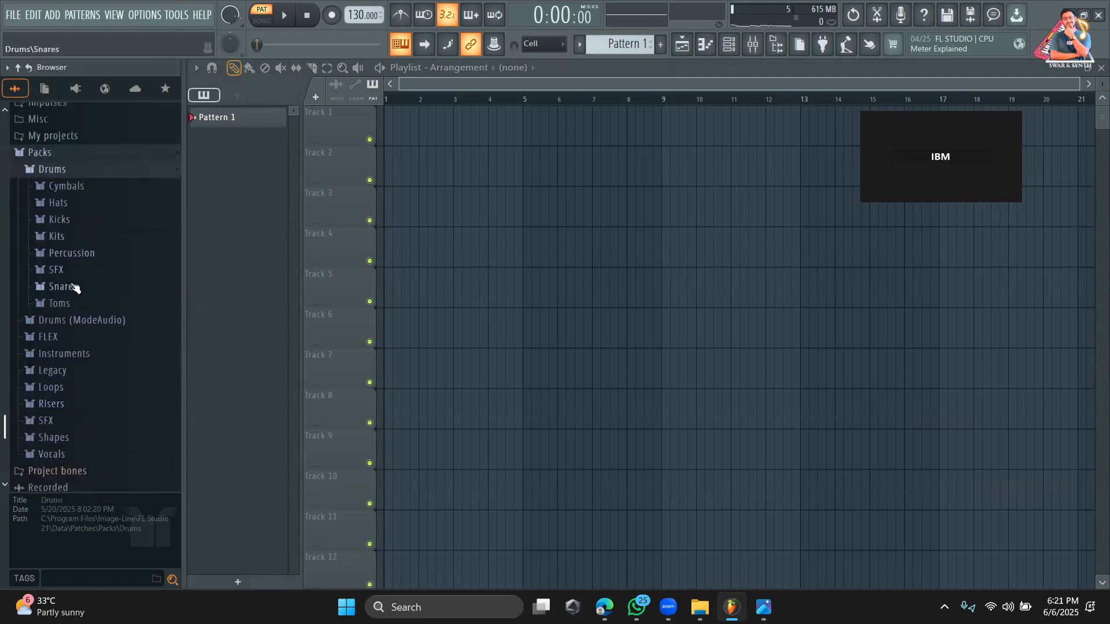
scroll(85, 273, down, 3)
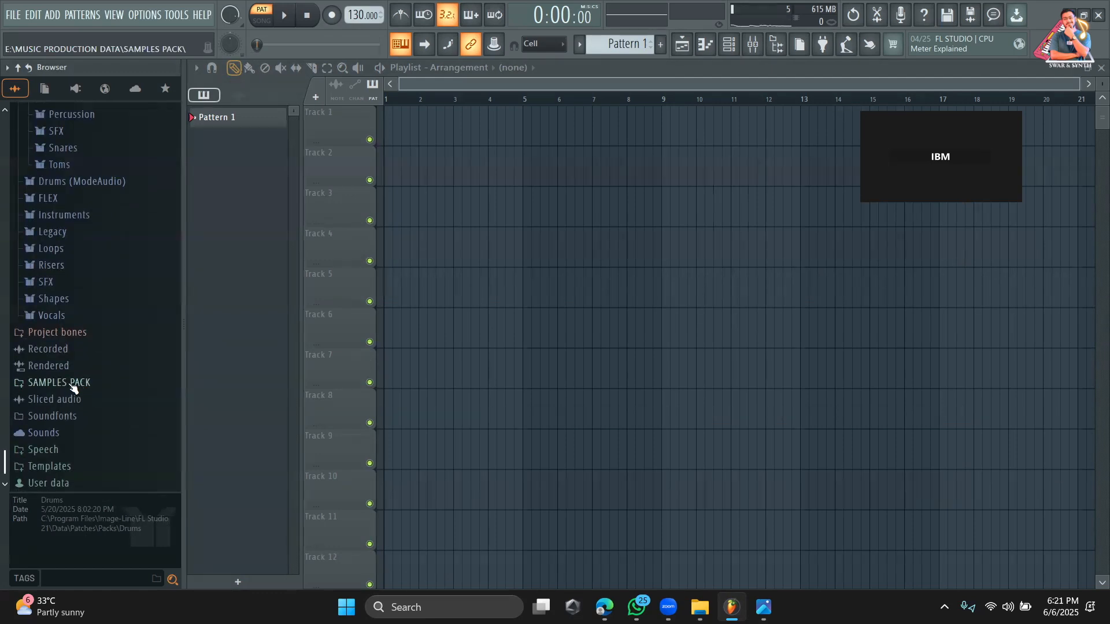
Look through the SAMPLES PACK folder and expand the Cymatics - Odyssey EDM Sample Pack.
click(73, 384)
scroll(73, 387, down, 13)
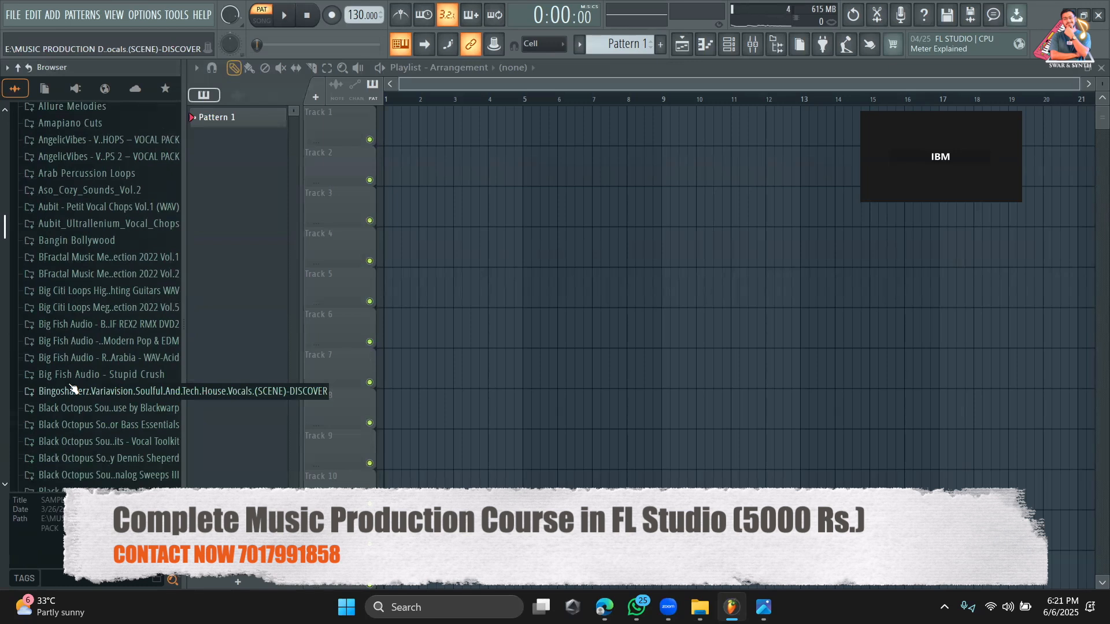
scroll(73, 388, down, 15)
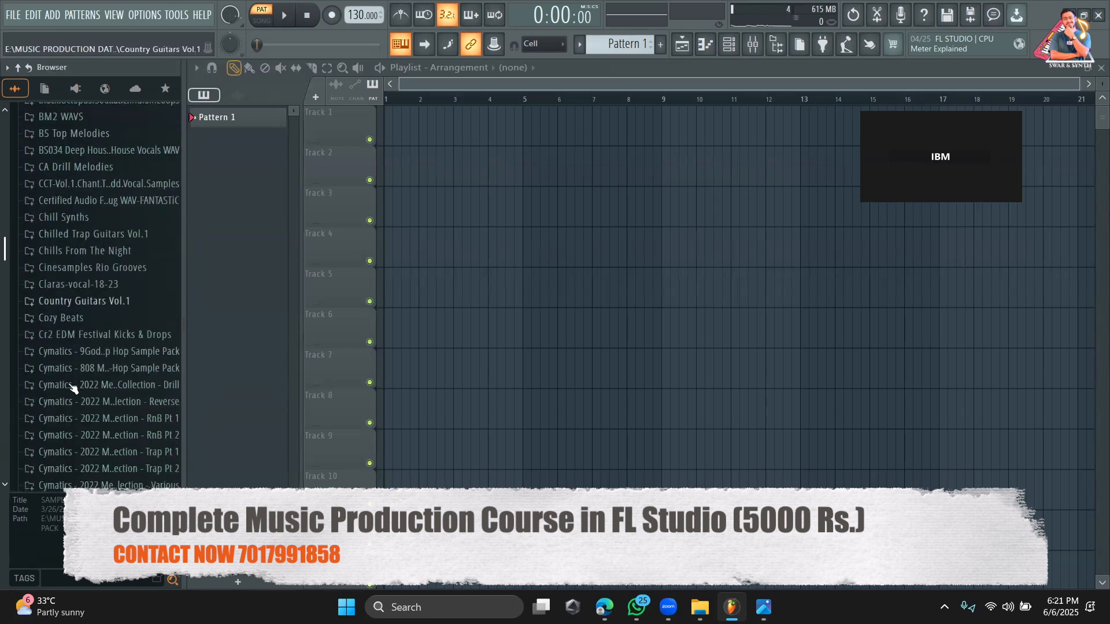
scroll(73, 387, down, 13)
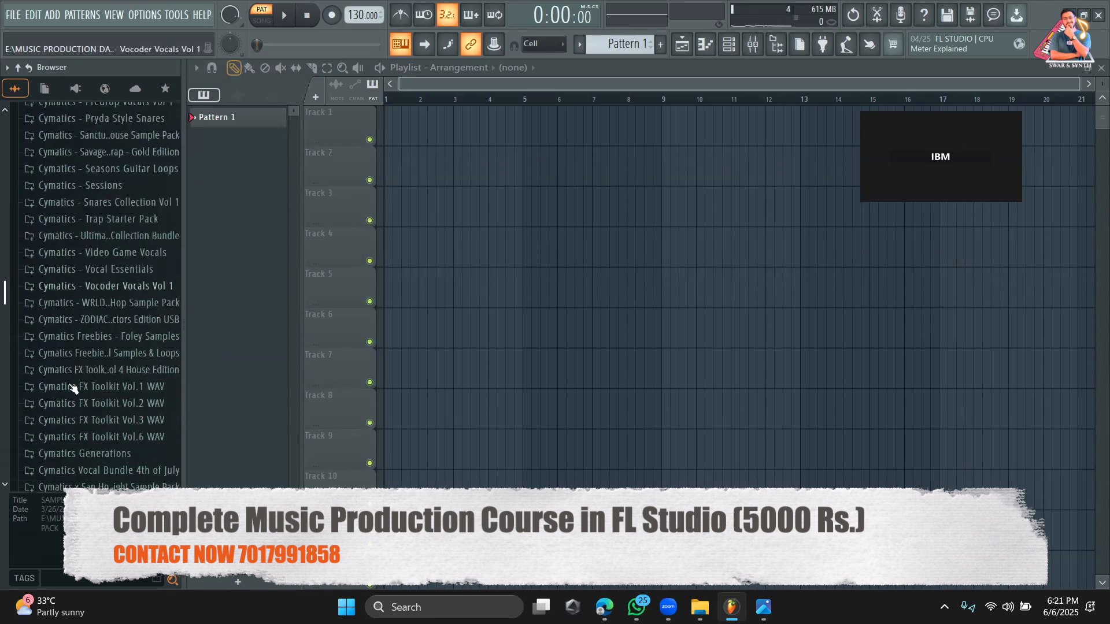
scroll(73, 388, up, 3)
click(84, 283)
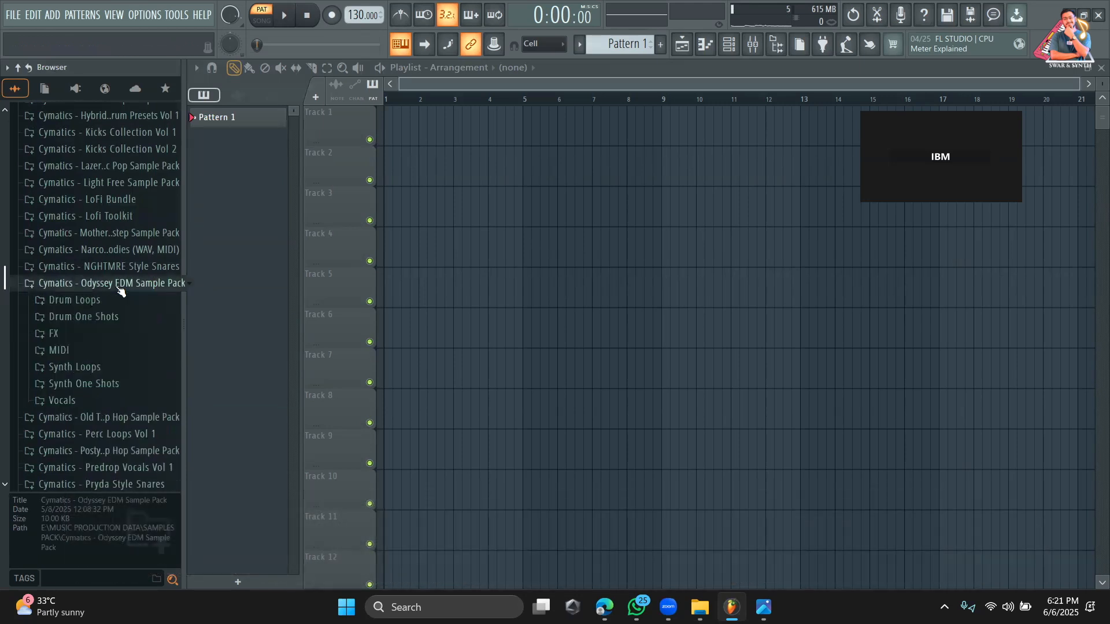
Expand the Cymatics House, Hip Hop and Future Bass Starter Packs and the Eternity Sample Pack.
scroll(123, 340, up, 5)
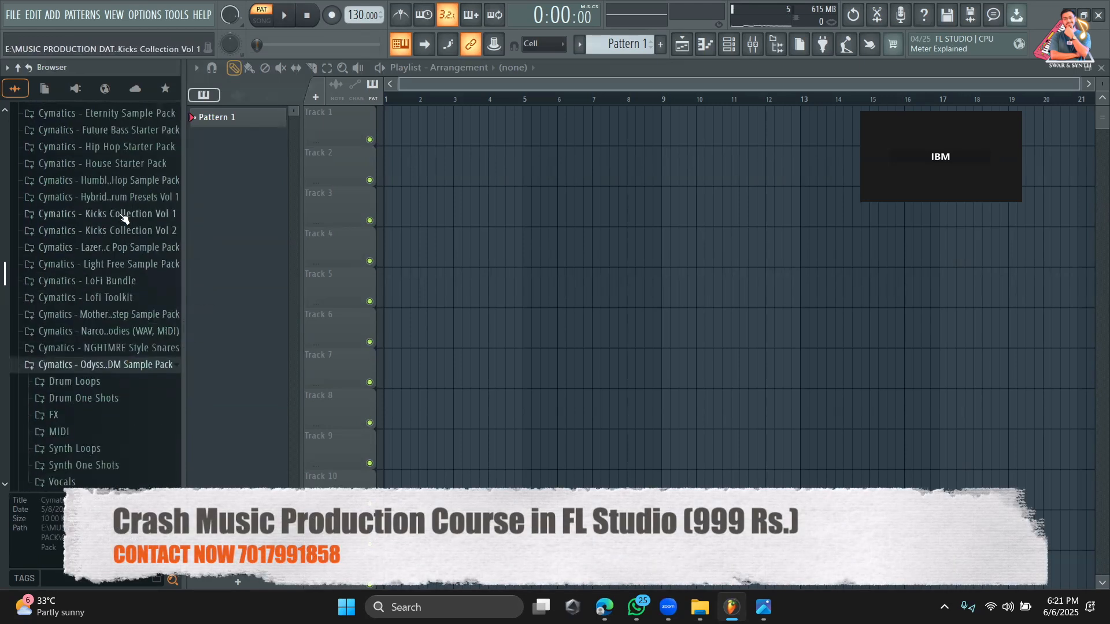
click(117, 165)
click(121, 147)
click(123, 131)
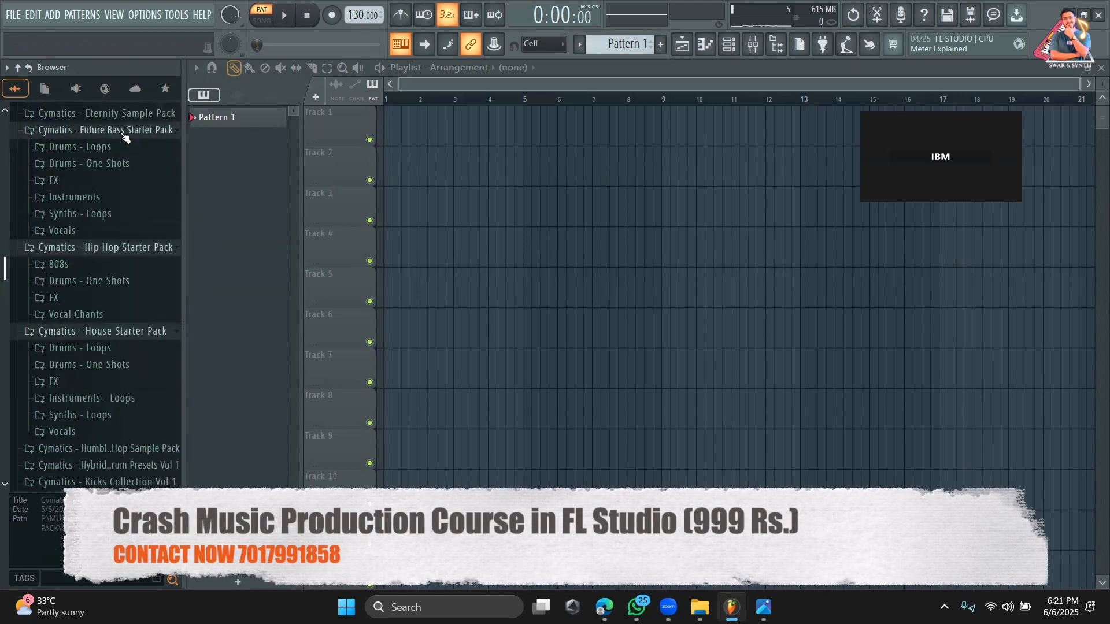
click(124, 118)
Open the Full Drum Loops folder within Drums - Loops of the Cymatics Posty sample pack.
scroll(122, 229, down, 8)
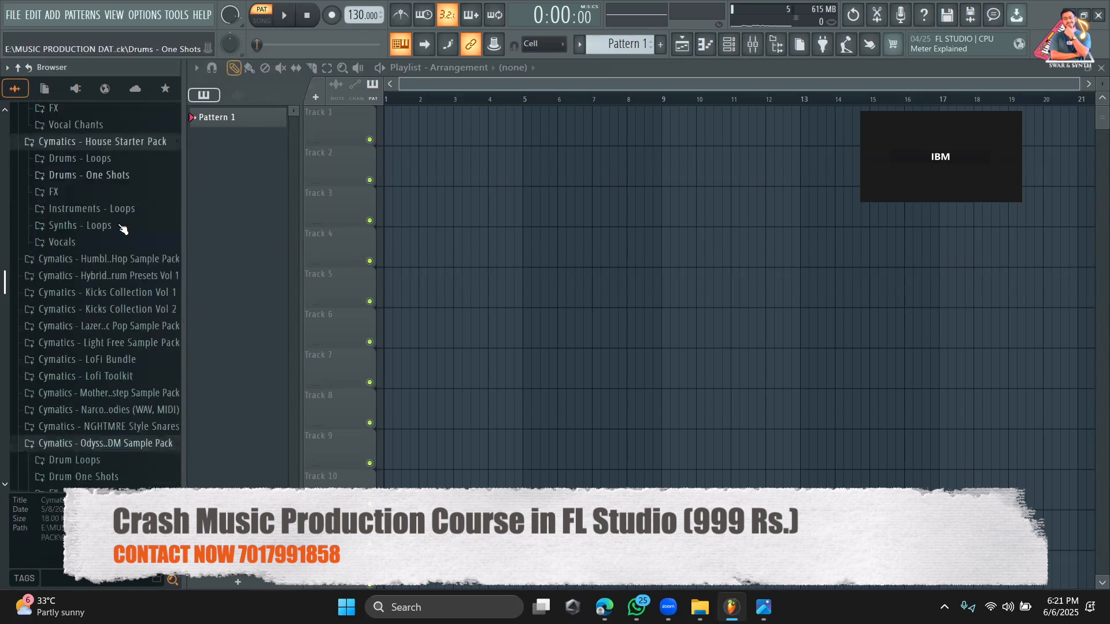
scroll(121, 228, down, 8)
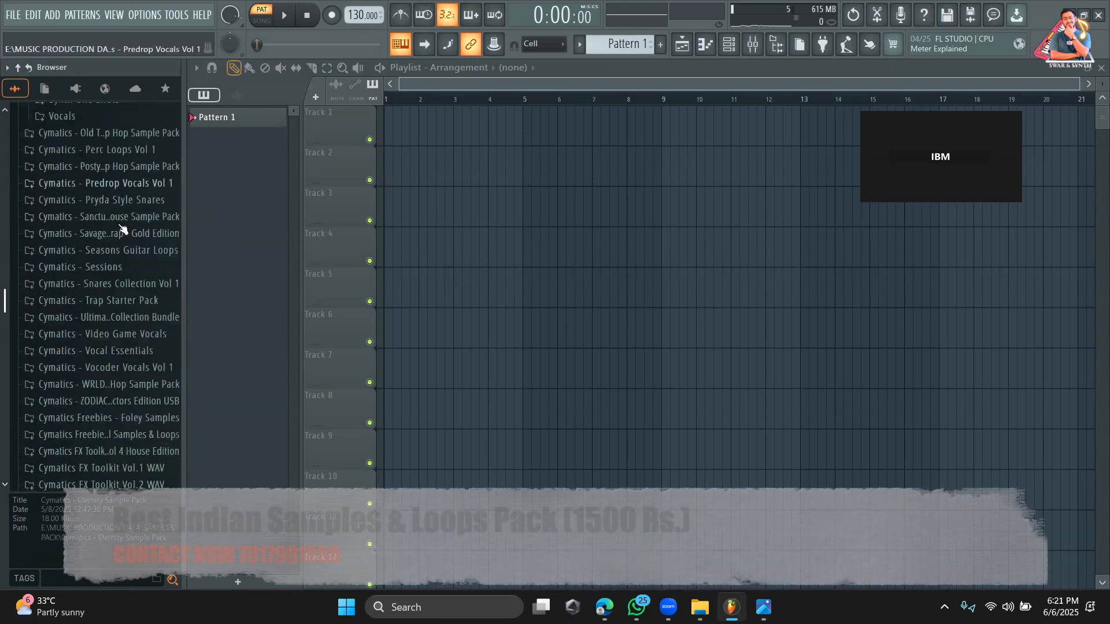
click(115, 154)
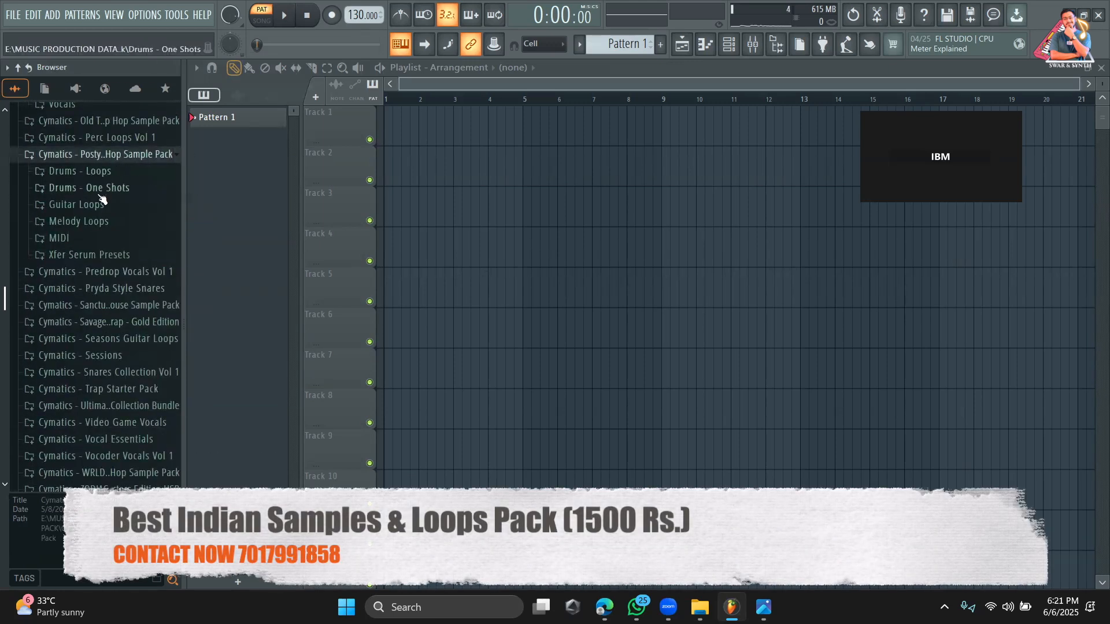
click(102, 171)
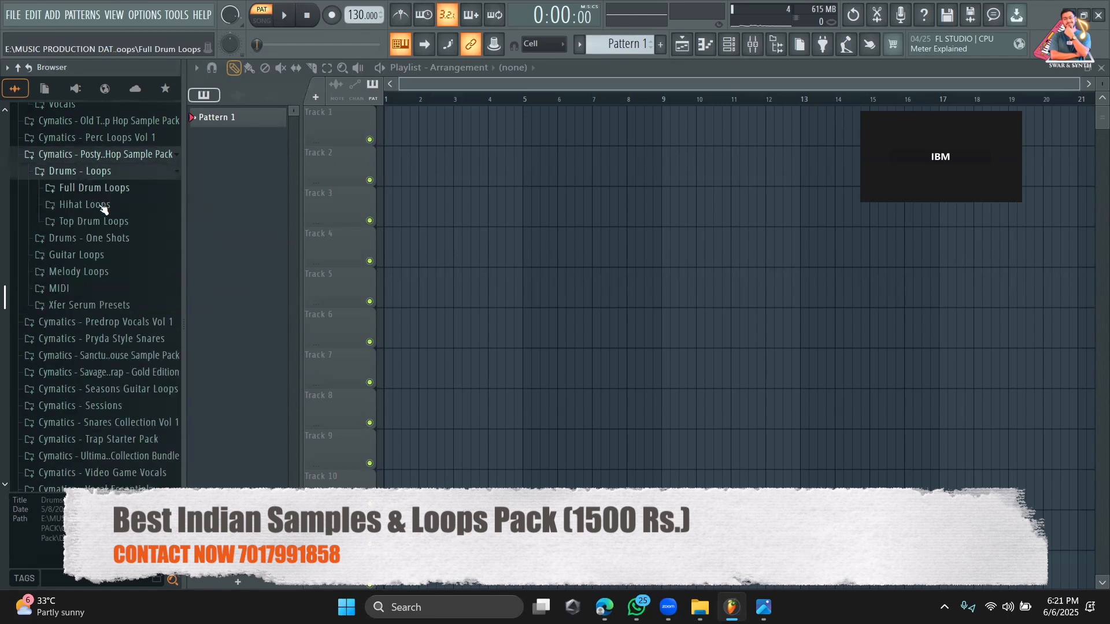
click(101, 191)
Preview the Cymatics Posty full drum loops in turn, including the 146, 180 and 123 BPM ones.
click(100, 207)
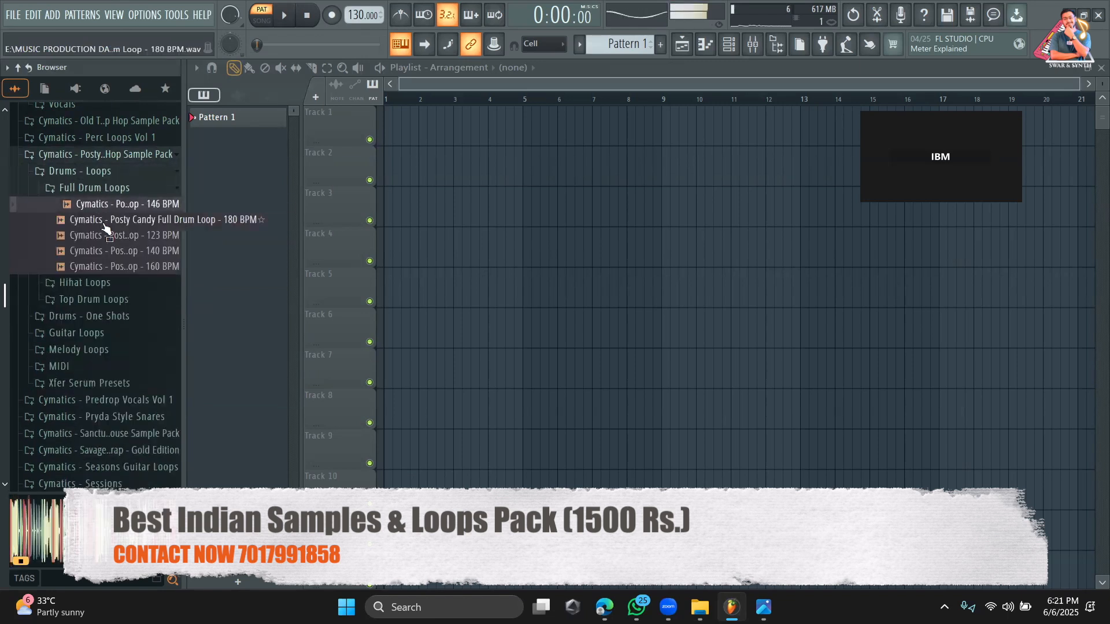
click(103, 223)
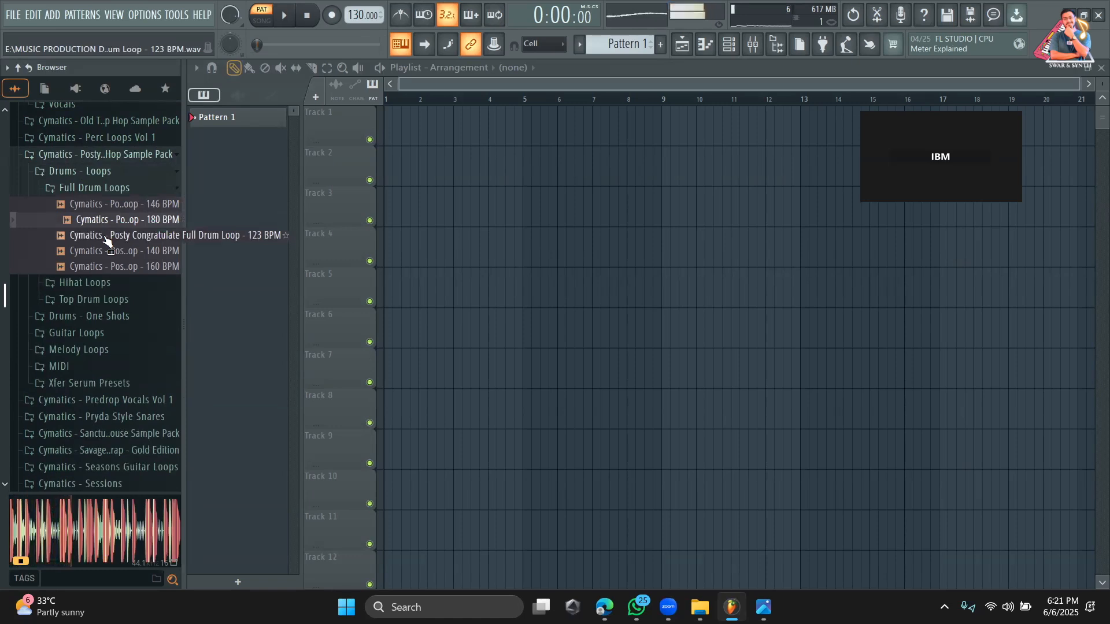
click(107, 237)
click(310, 17)
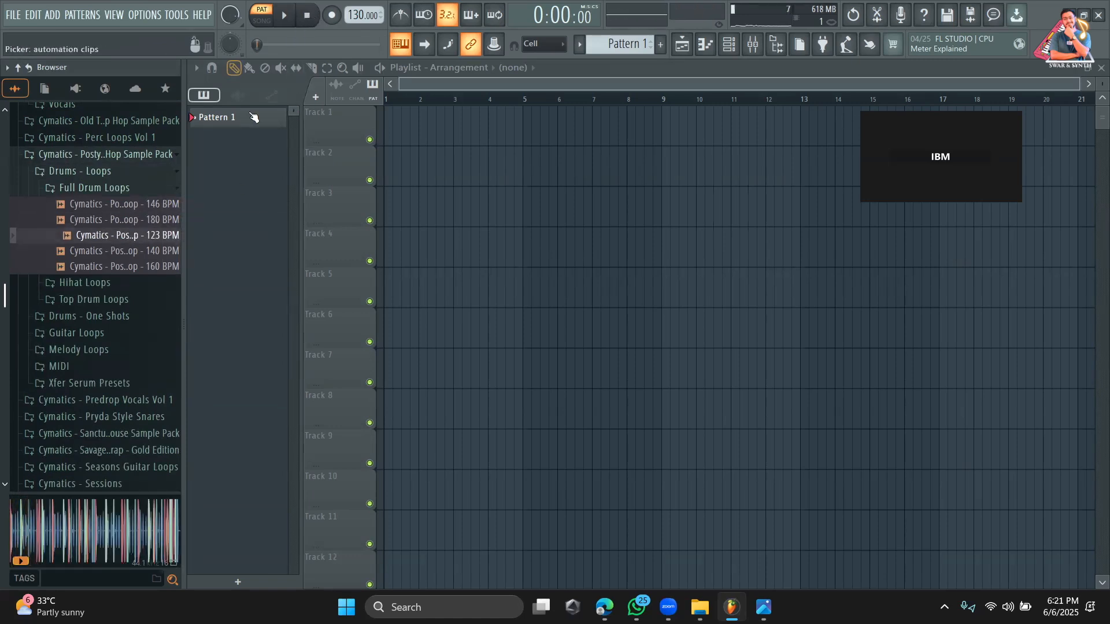
click(127, 267)
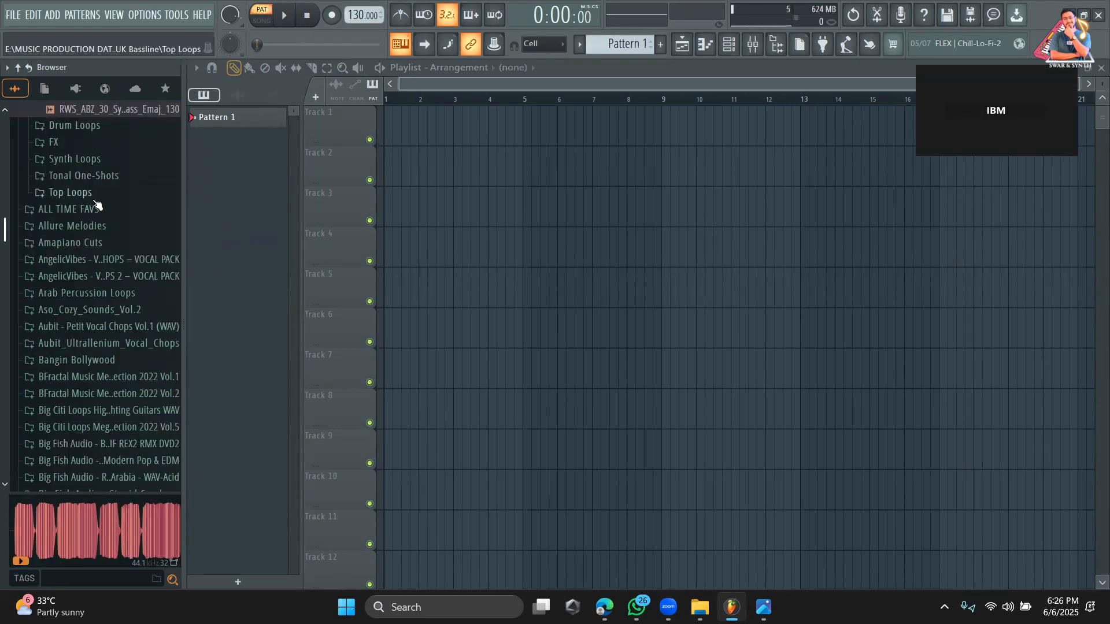
Open the Tonal One-Shots folder of the UK Bassline pack and preview synth bass samples 05 and 27.
scroll(99, 208, up, 2)
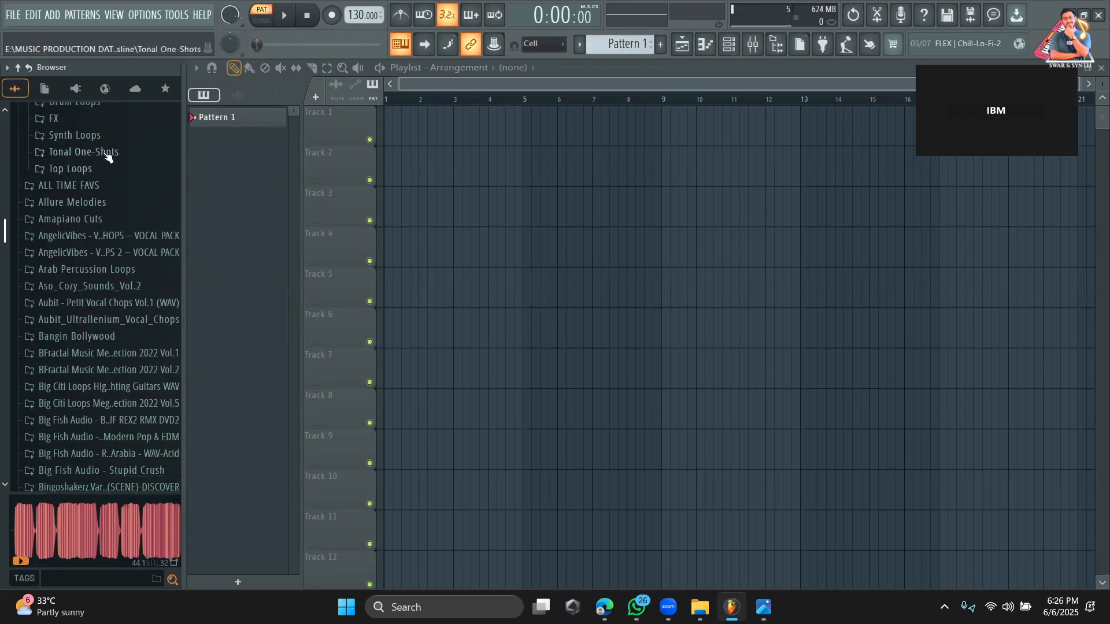
click(105, 153)
click(105, 191)
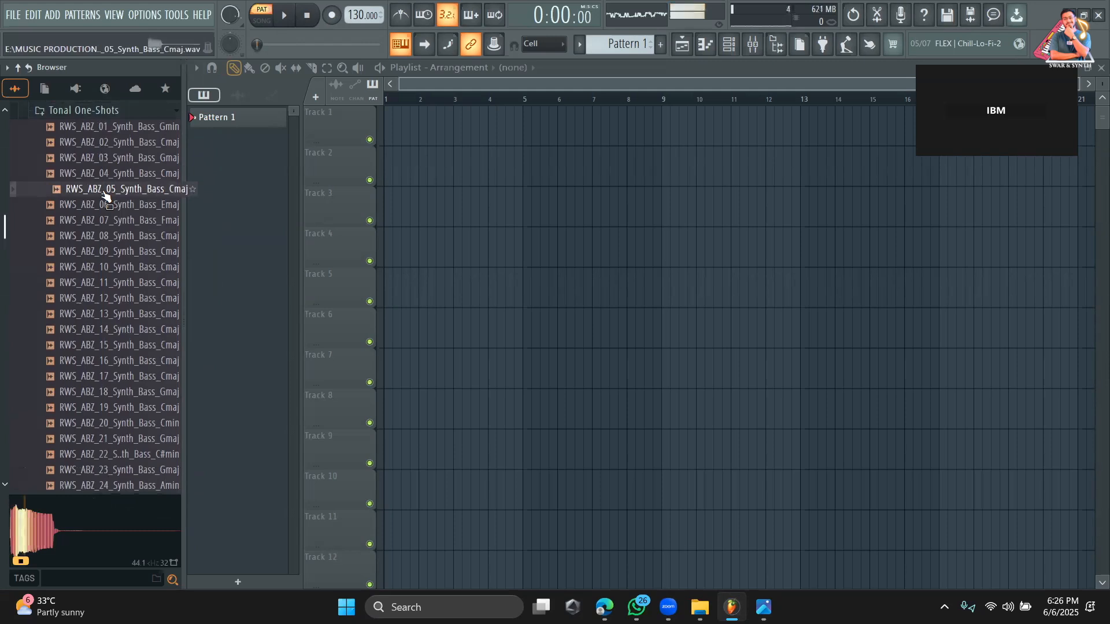
scroll(118, 265, down, 6)
click(118, 263)
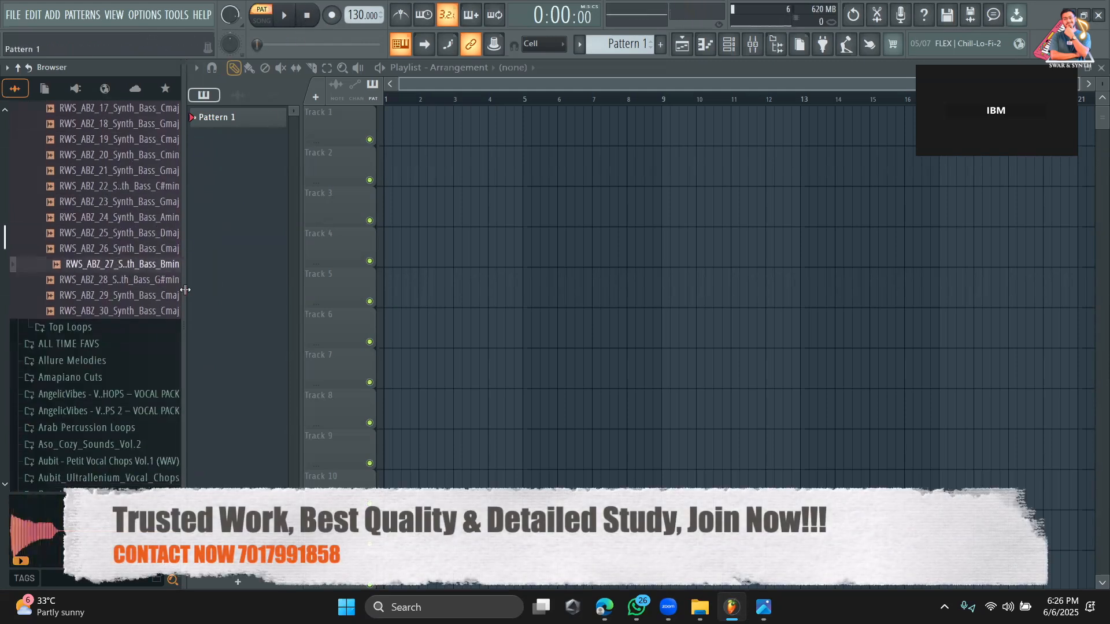
Open the INDIAN Percussions folder within ALL TIME FAVS and look through its subfolders.
click(116, 345)
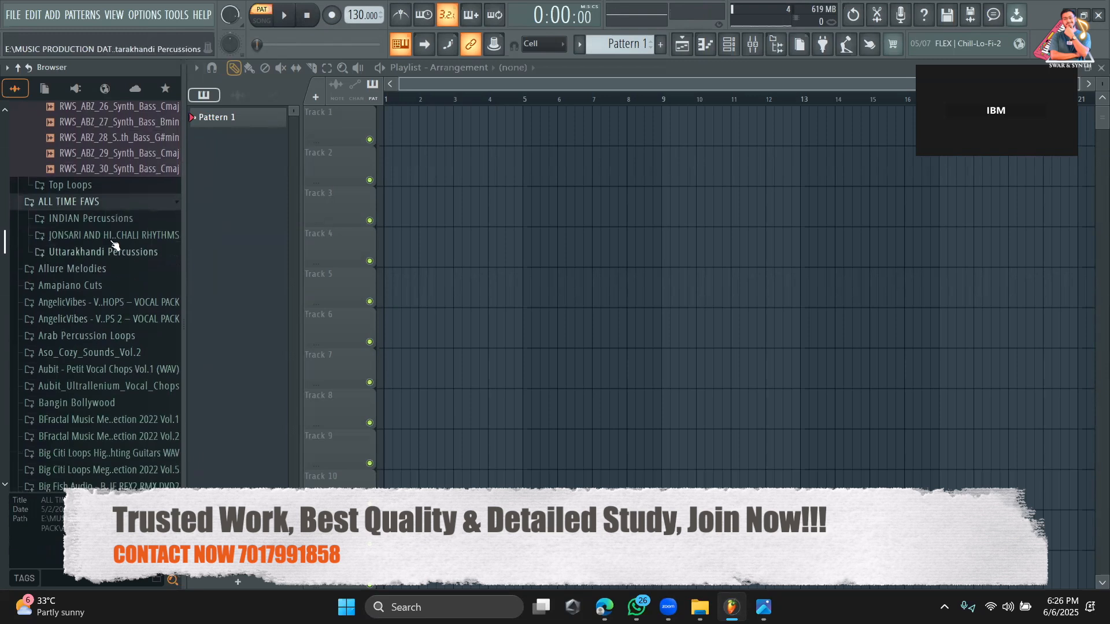
click(107, 228)
scroll(106, 248, down, 7)
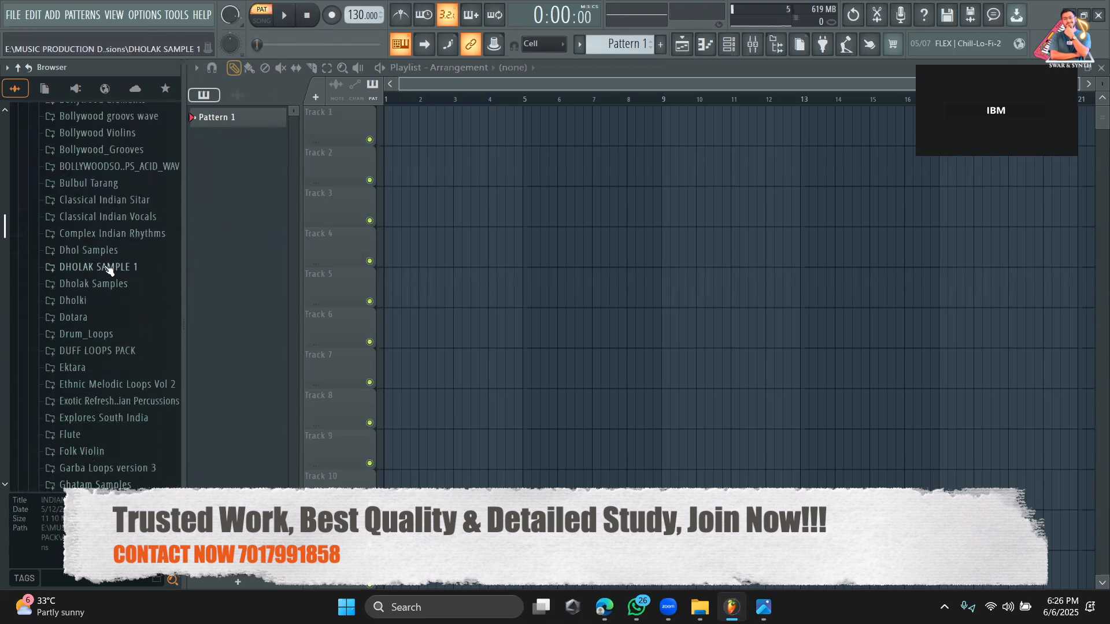
scroll(107, 269, down, 1)
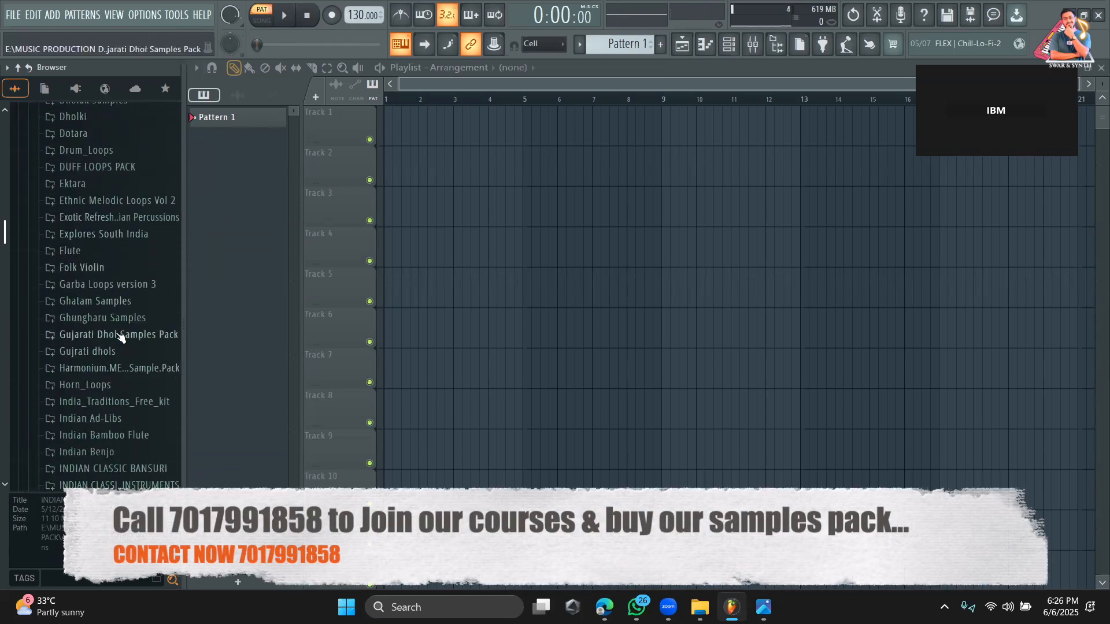
scroll(125, 329, down, 3)
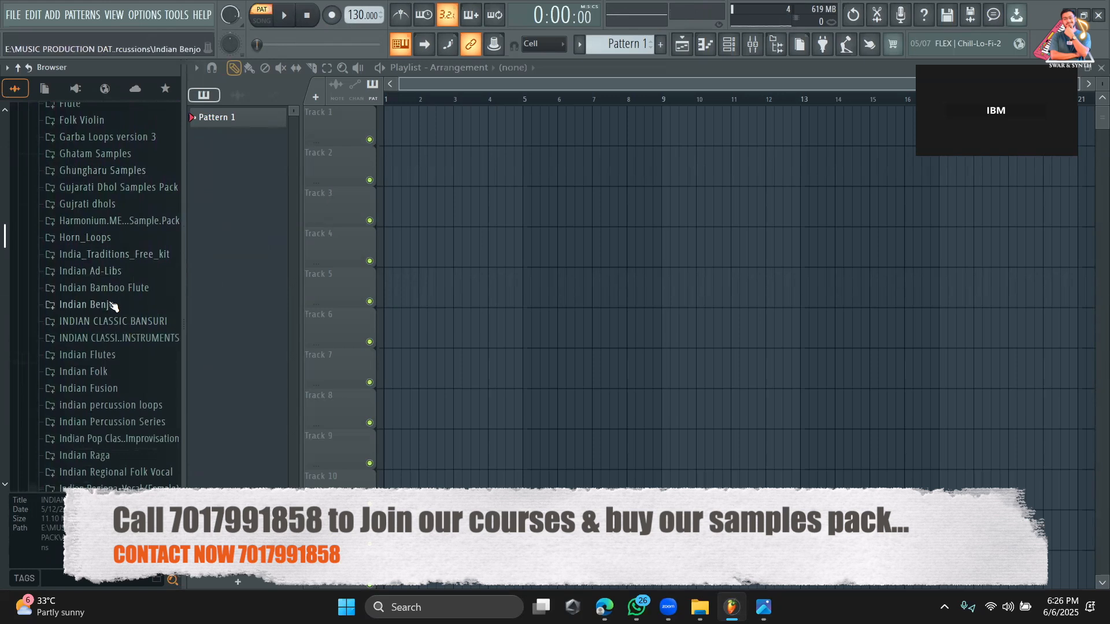
Preview the 110 bpm F 02 loop in Indian Benjo's Benjo 4-4 folder, then stop the preview.
click(114, 305)
click(107, 322)
click(115, 327)
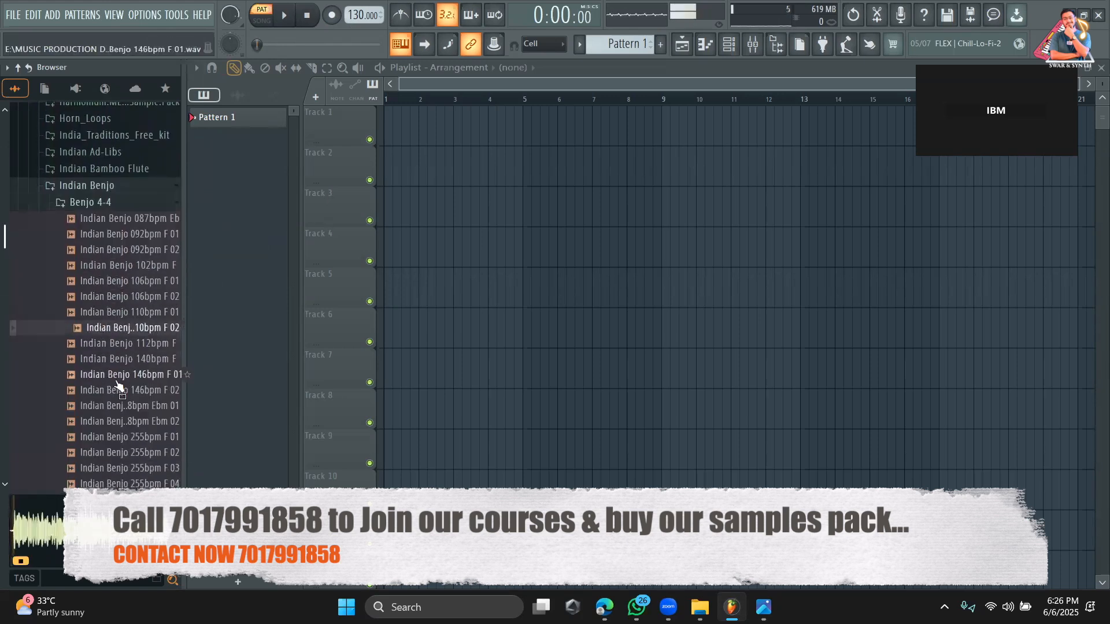
scroll(115, 376, down, 6)
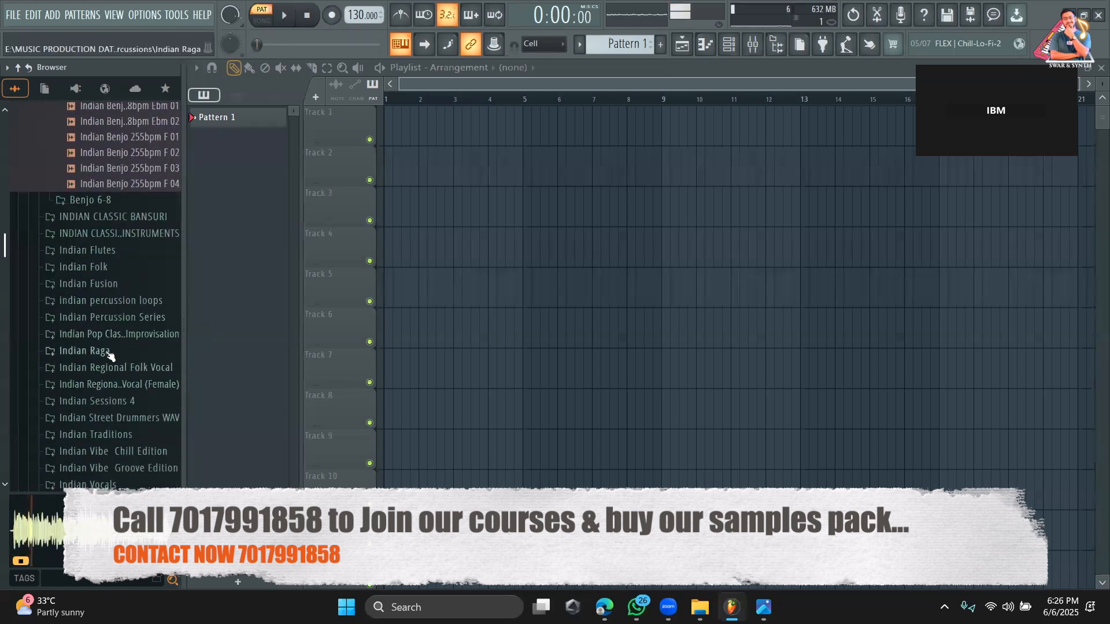
click(309, 19)
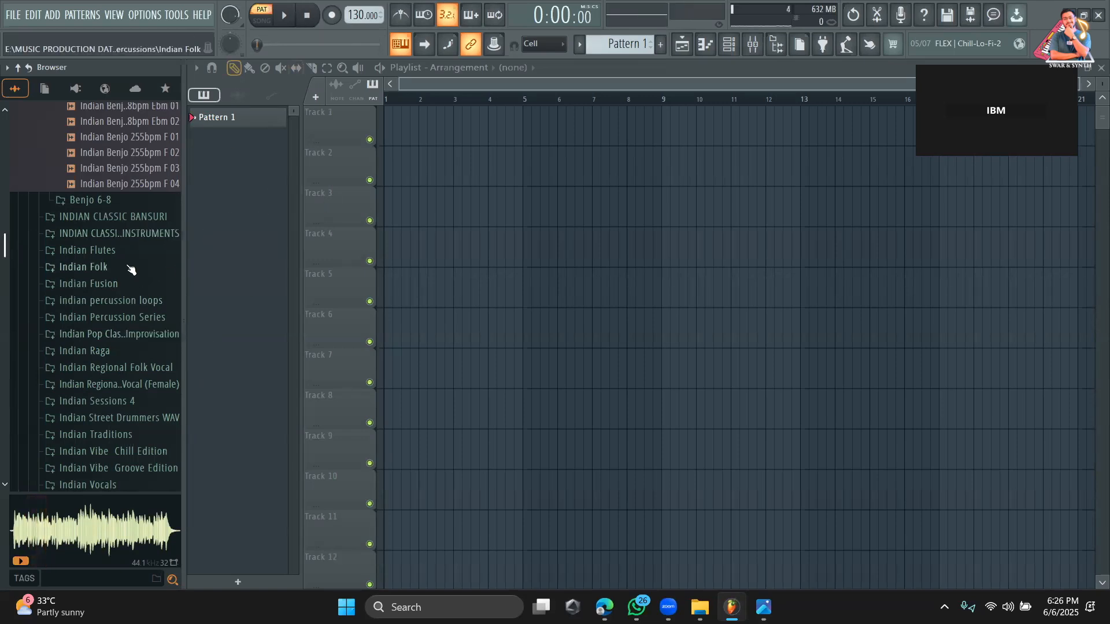
Open the Indian Vibe Groove Edition folder and preview the Groove Beat 70_01 loop.
scroll(132, 302, down, 3)
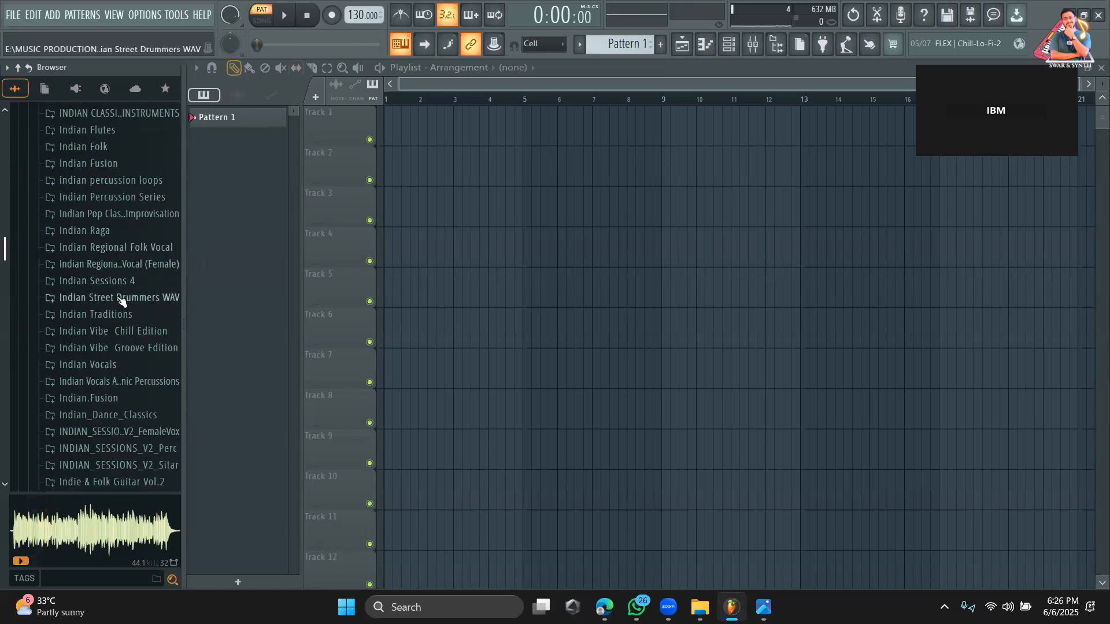
scroll(124, 297, down, 2)
click(116, 262)
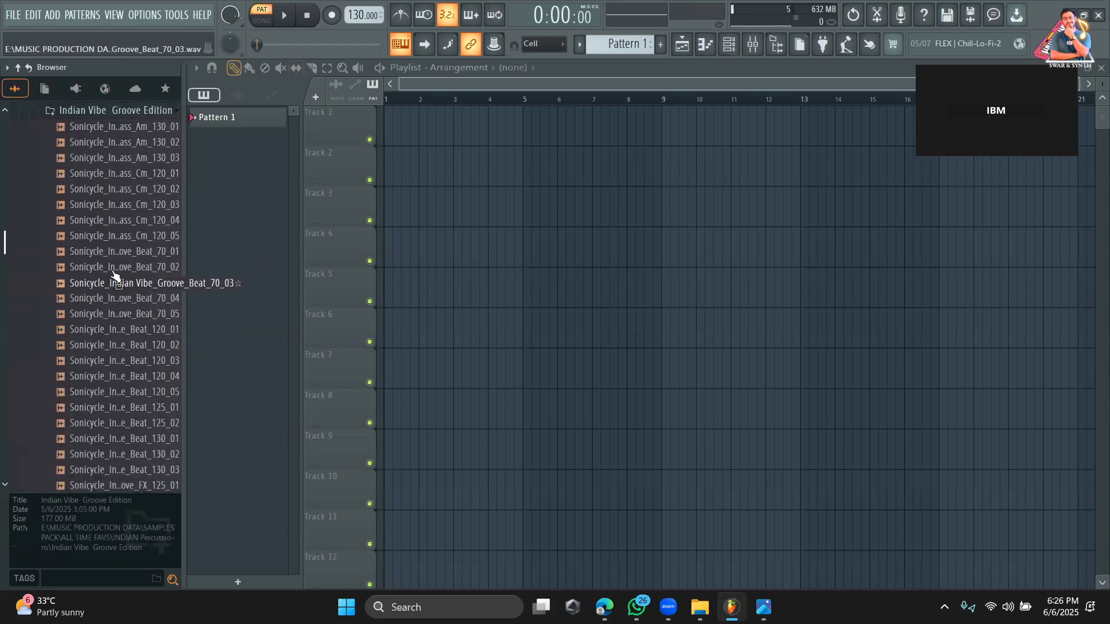
click(113, 251)
Open the Pakhawaj folder, preview samples from the pak01 to pak04 series in turn, and collapse the browser folders.
scroll(116, 306, down, 10)
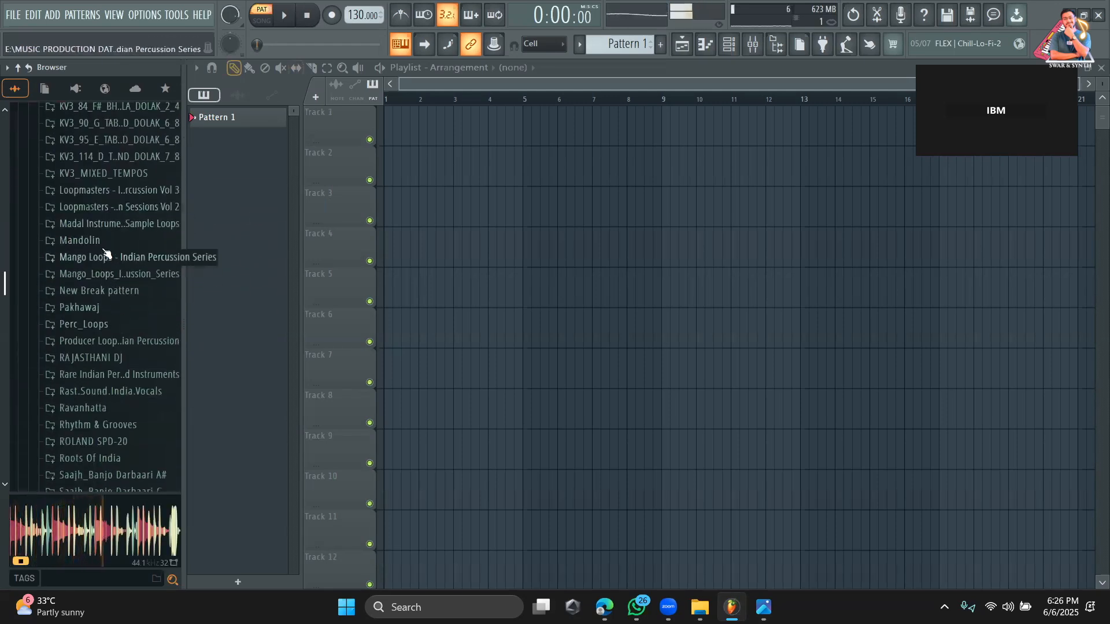
click(108, 308)
click(110, 282)
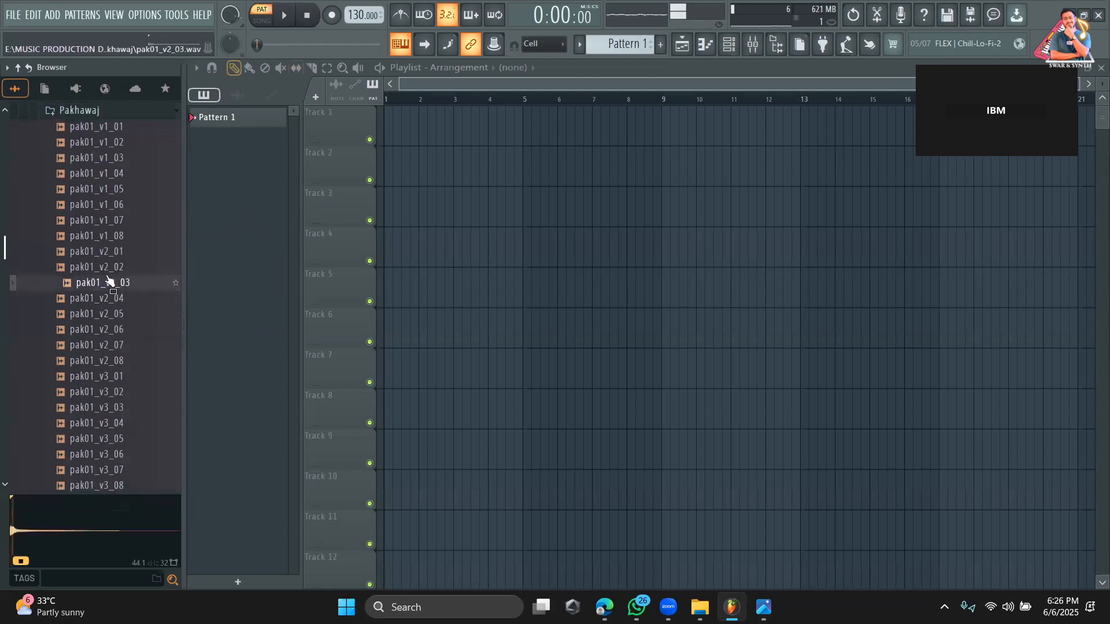
click(104, 363)
click(105, 408)
scroll(104, 415, down, 5)
click(104, 296)
click(96, 344)
click(95, 435)
scroll(95, 439, down, 5)
click(101, 324)
click(95, 376)
click(94, 406)
scroll(94, 417, down, 7)
click(104, 273)
click(95, 286)
click(96, 334)
click(96, 411)
click(96, 427)
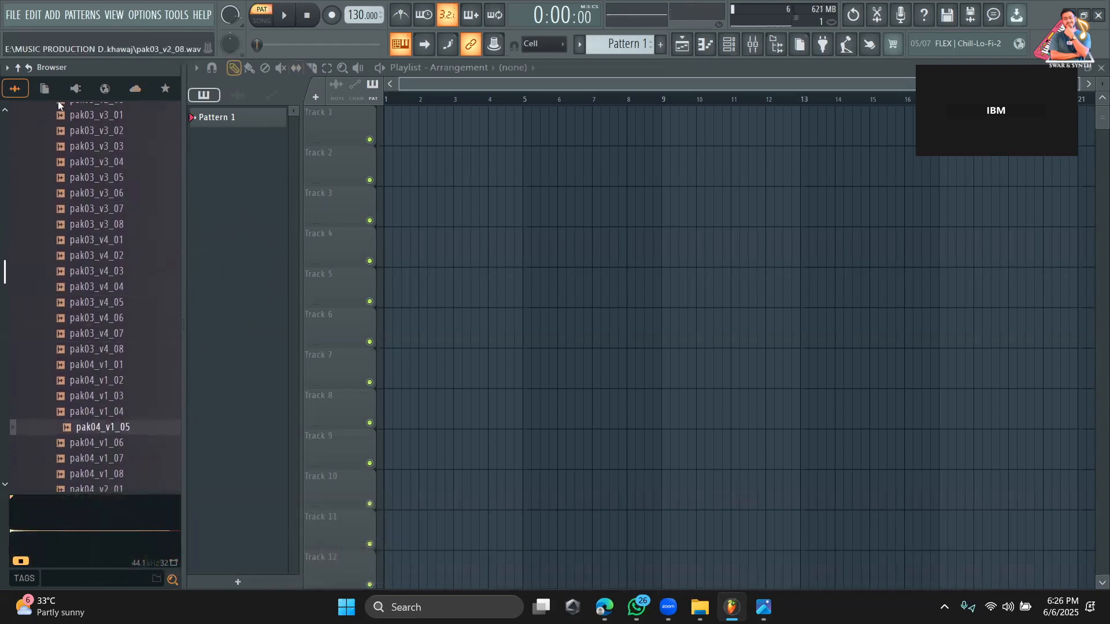
click(18, 67)
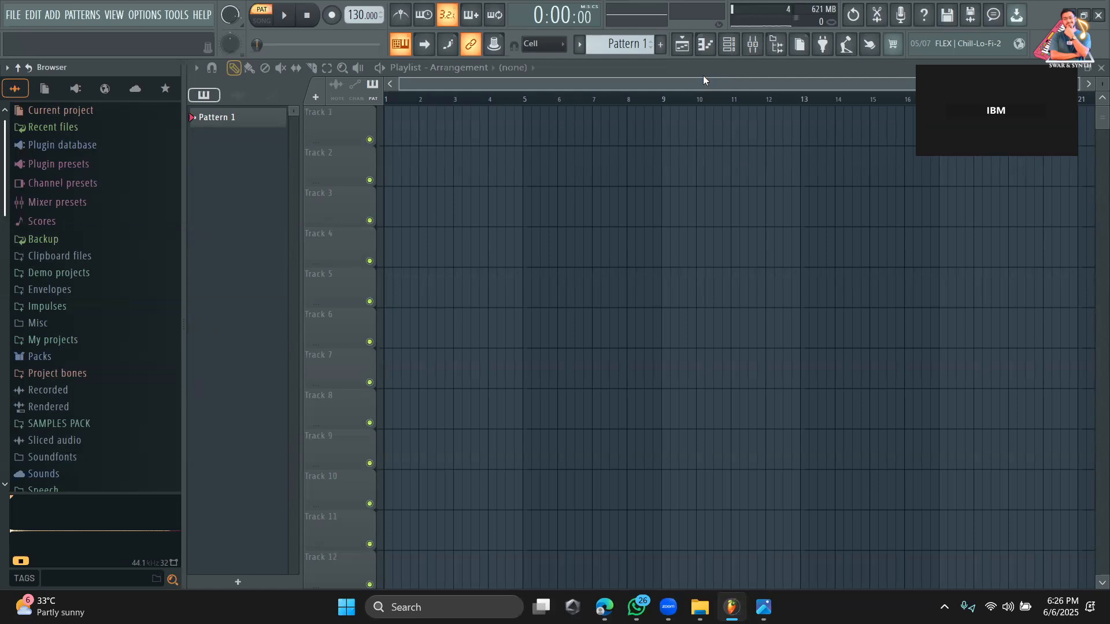
In Pattern 1's step sequencer, place 808 Kick hits on steps 1, 5, 9 and 13 and 808 Clap hits on 5 and 13.
click(729, 44)
click(349, 104)
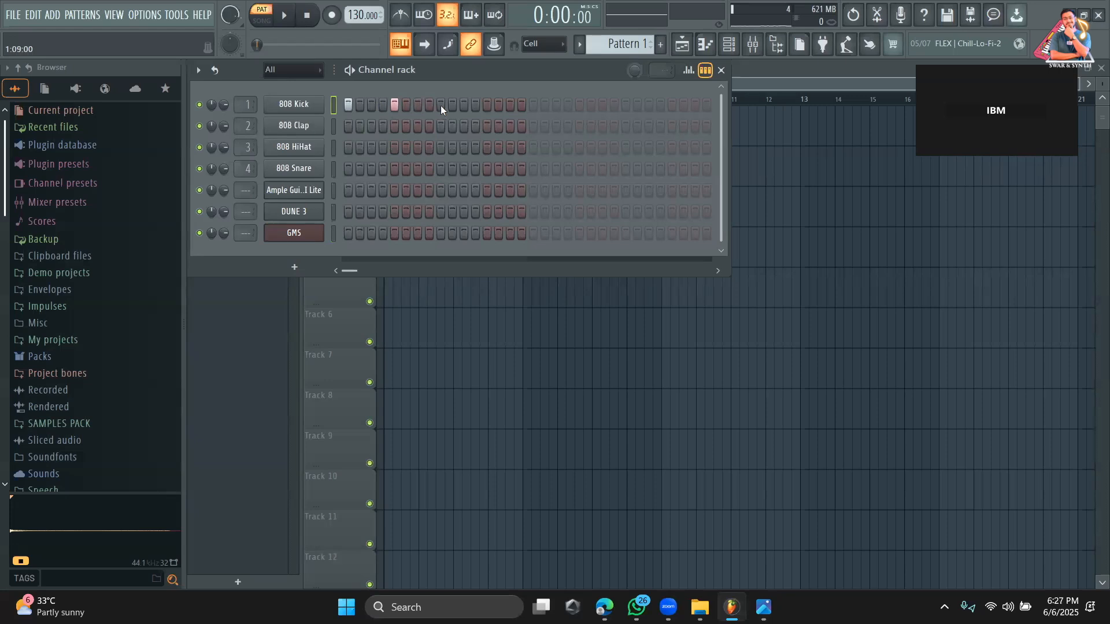
click(486, 104)
click(394, 125)
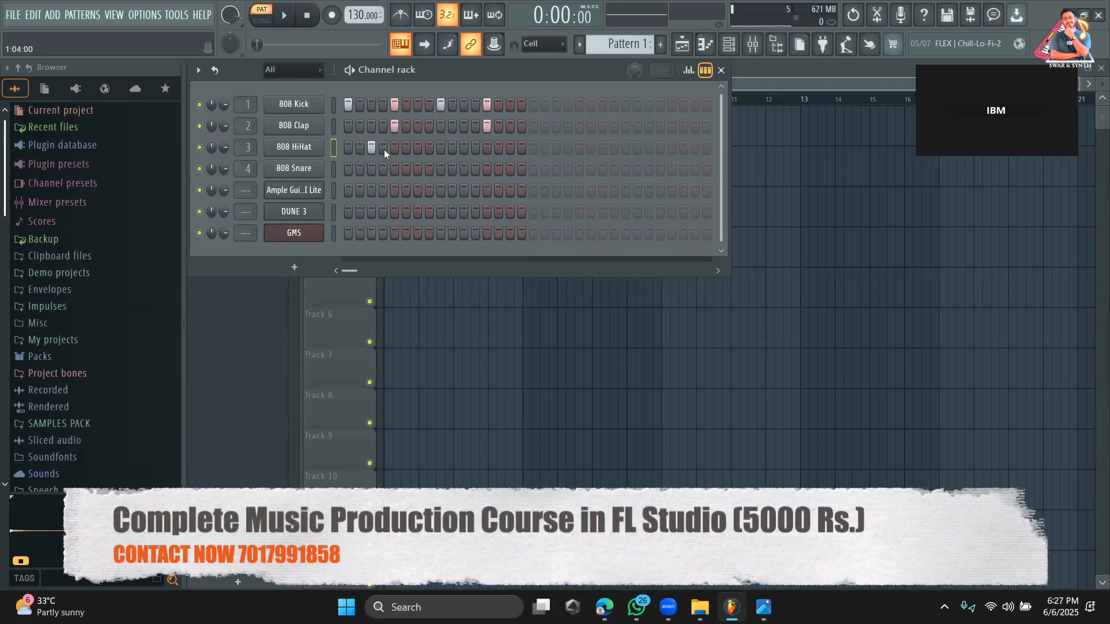
Place 808 HiHat hits on steps 3, 7, 11 and 15 and 808 Snare hits on 5 and 13, and play the pattern.
click(510, 151)
click(395, 169)
click(487, 169)
key(space)
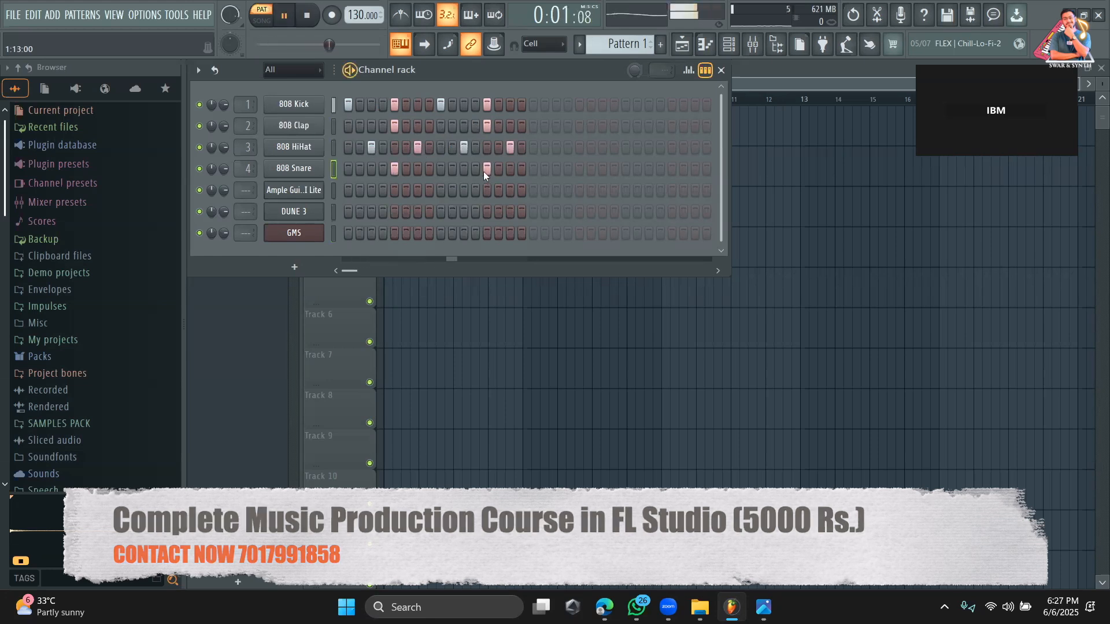
Add an empty Pattern 2, then stop playback and return to the playlist.
key(F4)
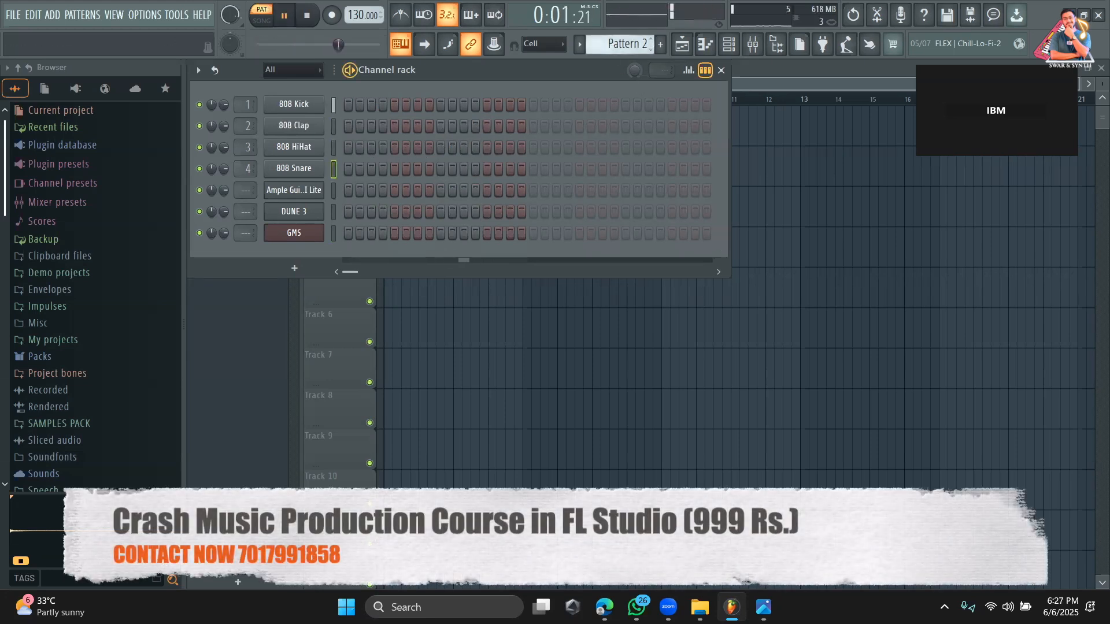
key(space)
click(754, 74)
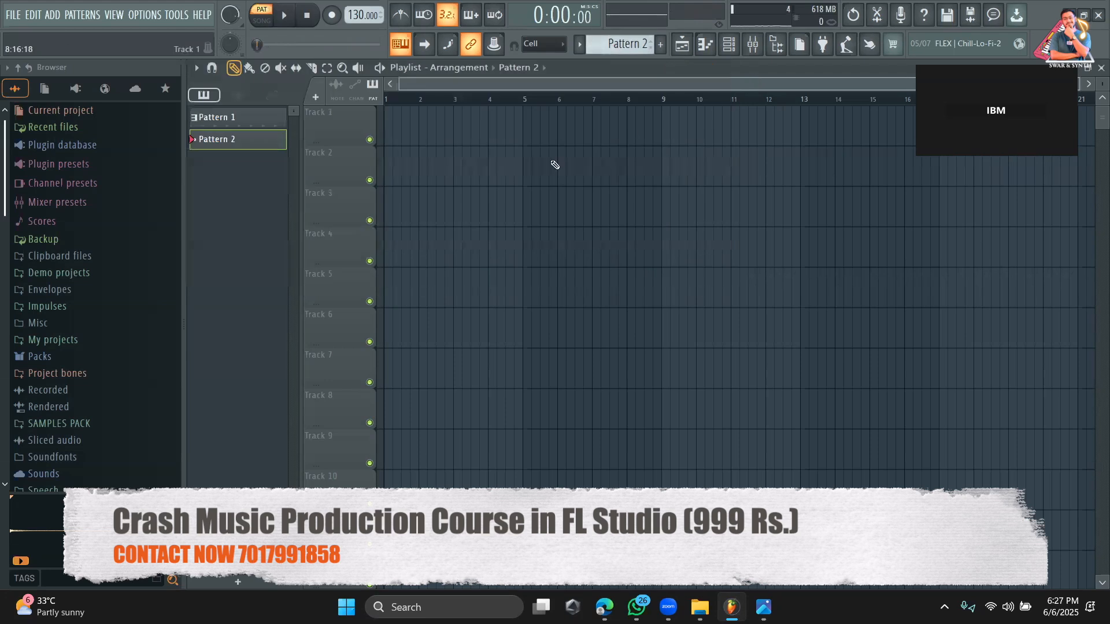
Place four Pattern 1 clips across bars 1 to 4 of Track 1 and audition the arrangement in song mode.
scroll(595, 47, down, 1)
click(401, 125)
click(424, 129)
click(456, 135)
click(493, 137)
key(l)
key(space)
key(space)
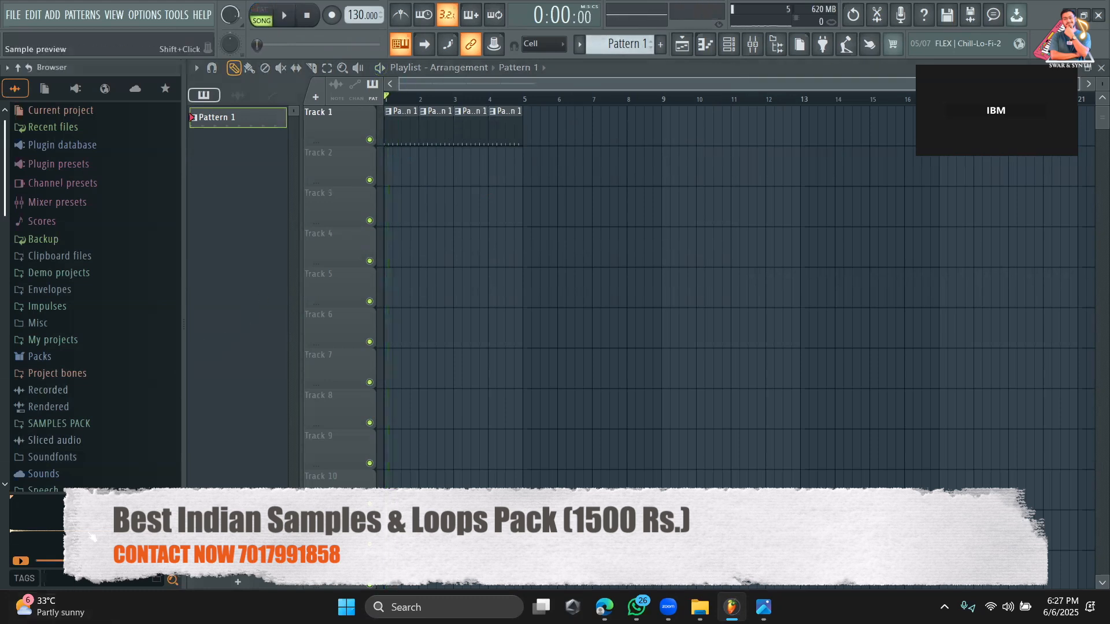
Look through the SAMPLES PACK folder and open KSHMR_Drums_Loops inside KSHMR VOLUME 3.
click(86, 424)
scroll(86, 421, down, 15)
scroll(86, 421, down, 12)
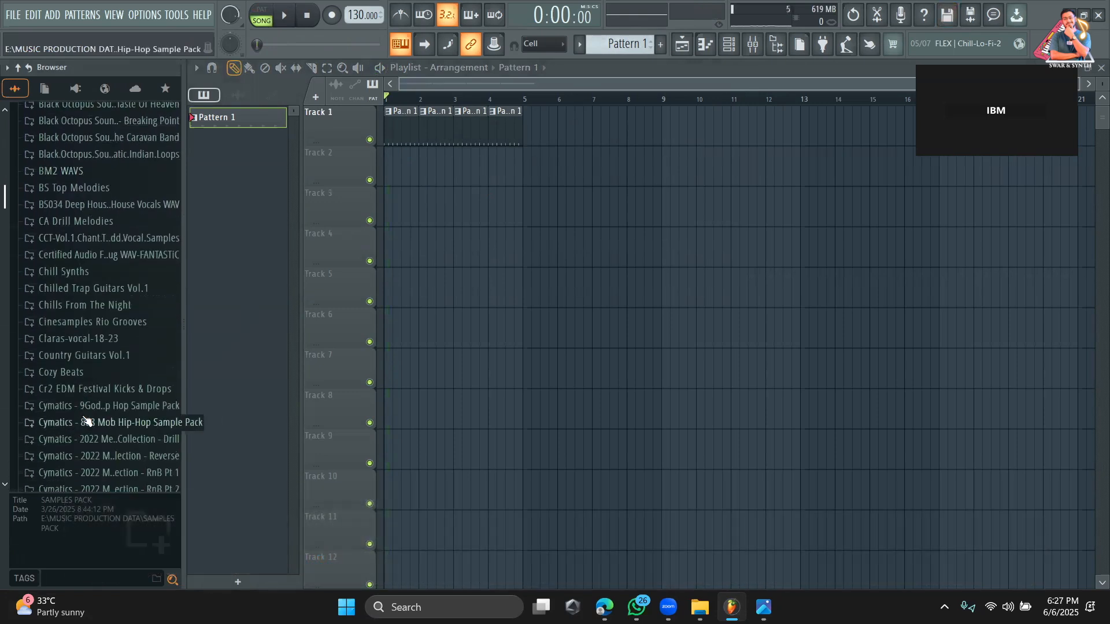
scroll(86, 421, down, 15)
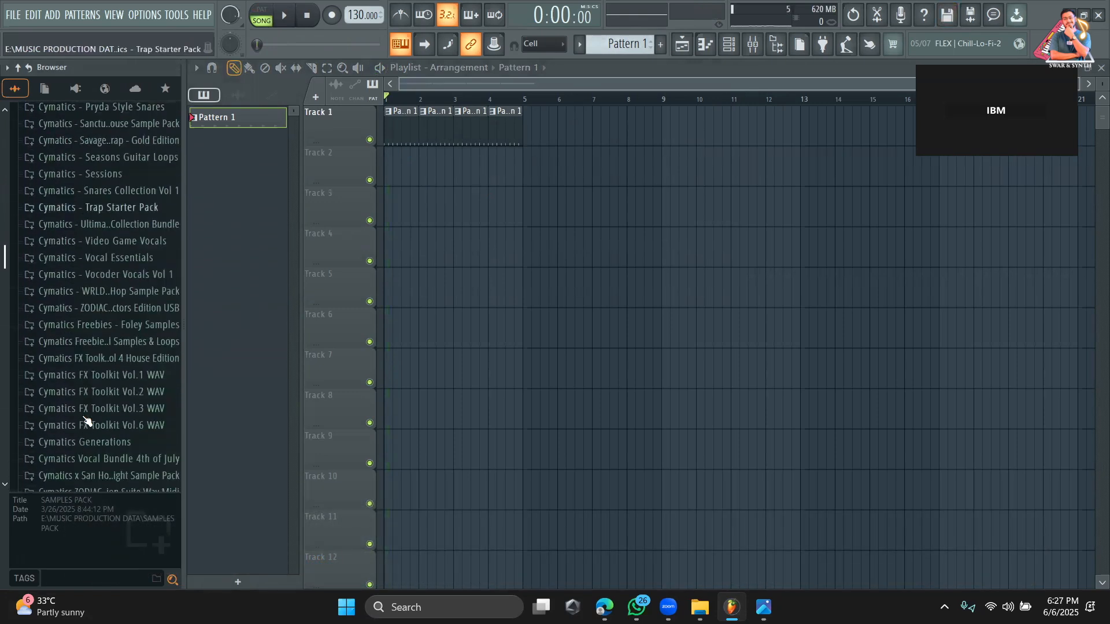
scroll(85, 421, down, 15)
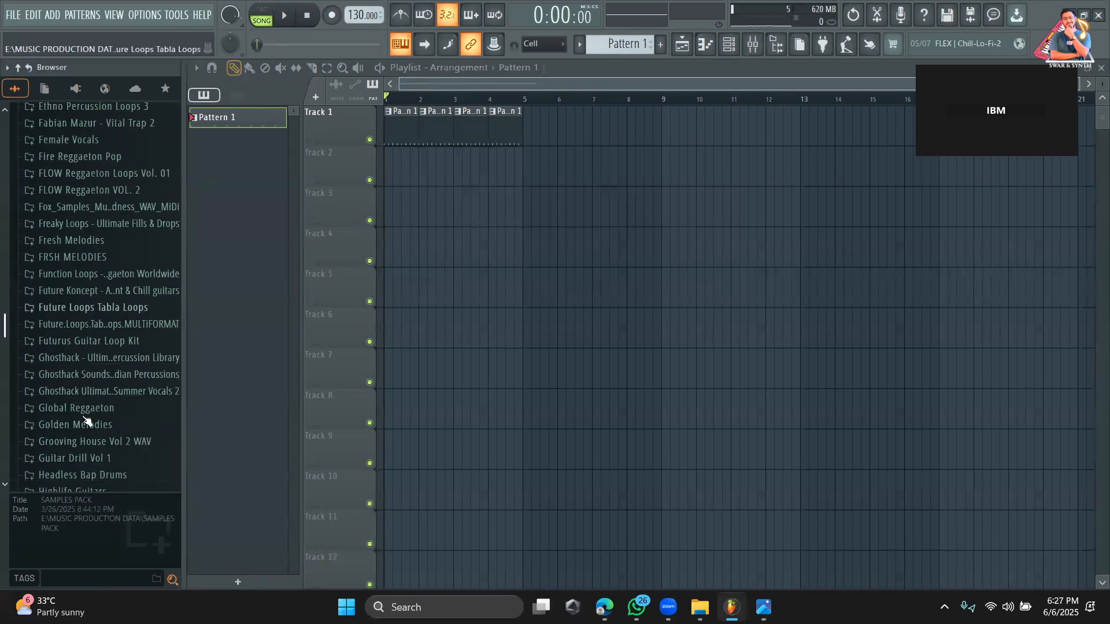
scroll(85, 421, down, 3)
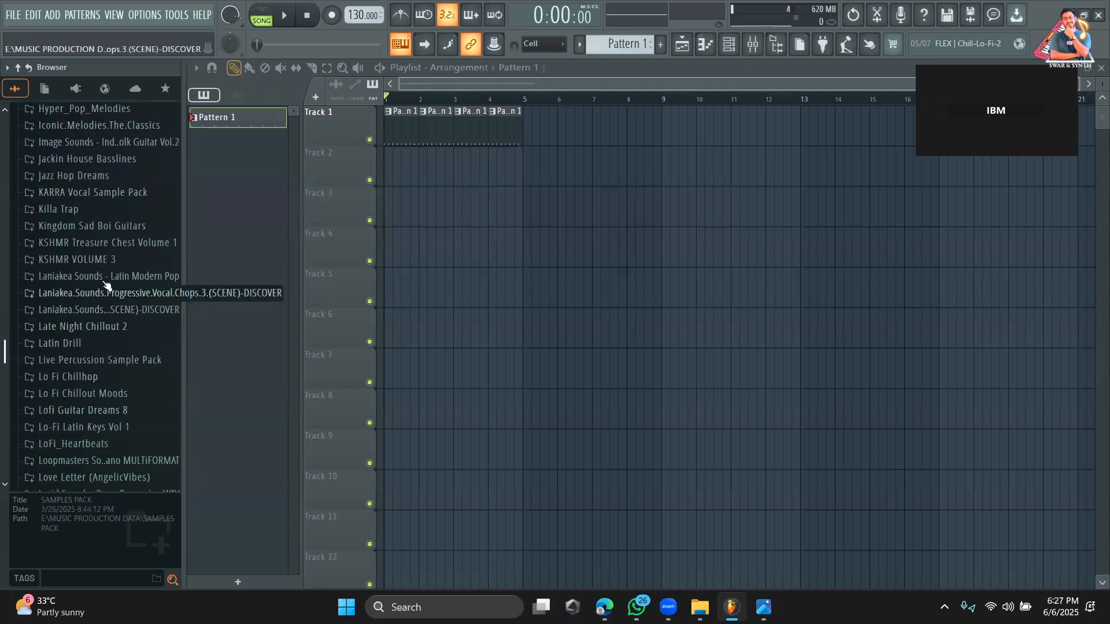
click(86, 260)
click(109, 202)
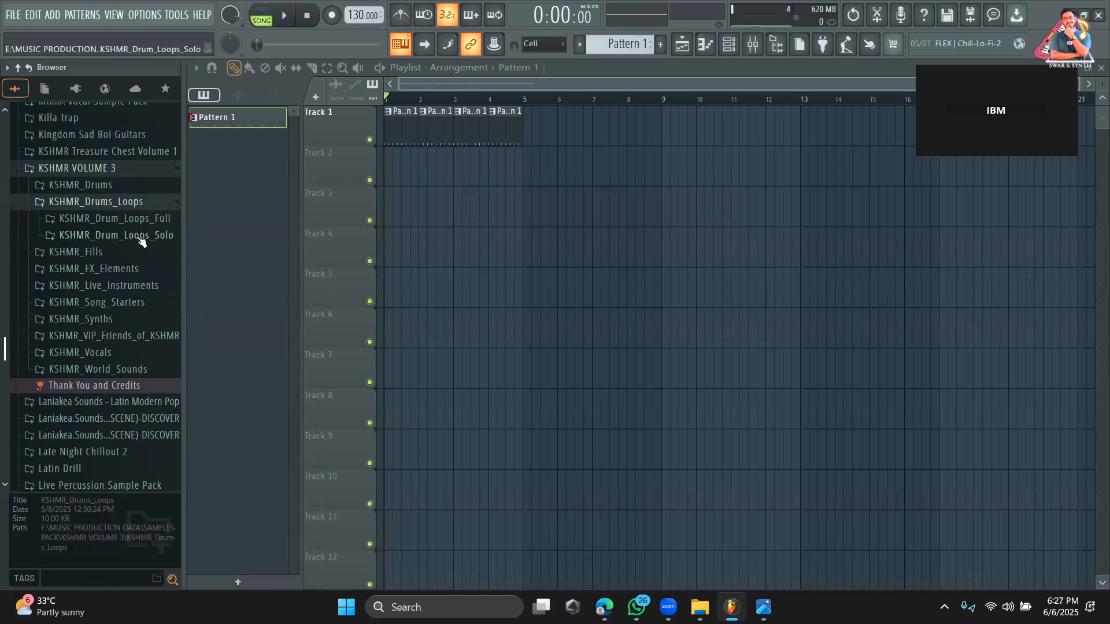
Open KSHMR_Shaker_Loops within KSHMR_Drum_Loops_Solo and preview shaker loops 09_100 and 27_130.
click(143, 236)
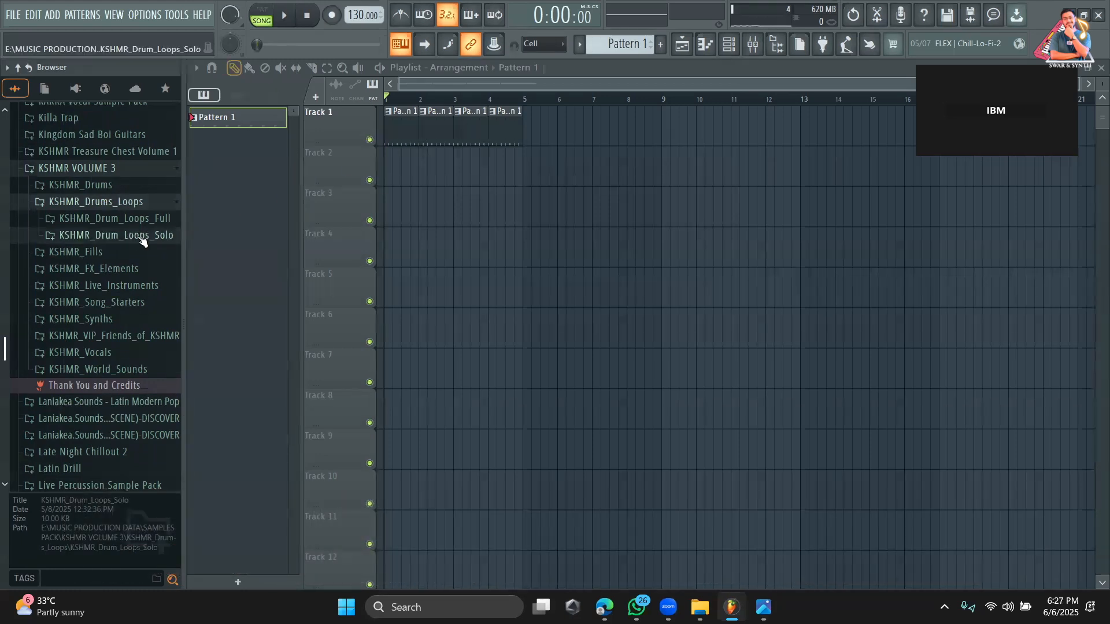
scroll(137, 305, down, 3)
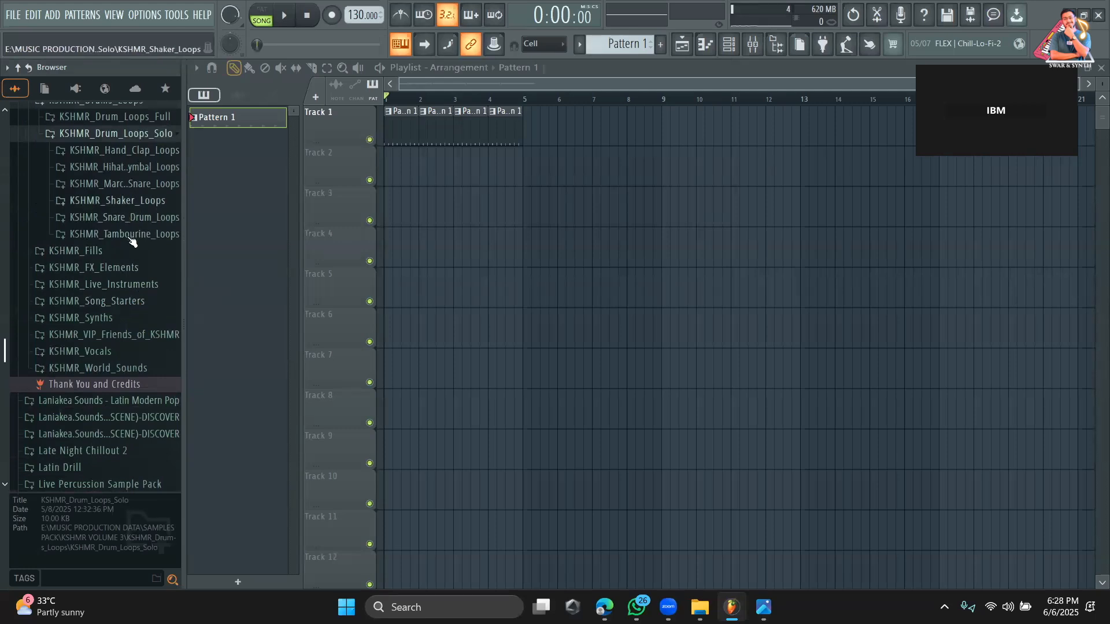
click(118, 201)
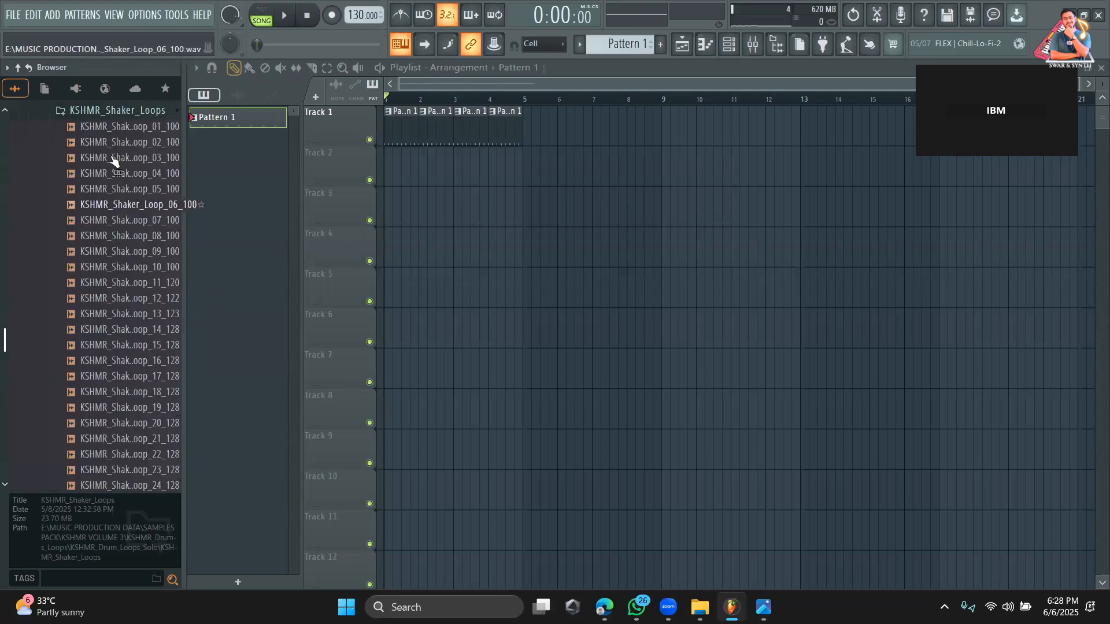
click(92, 250)
scroll(105, 300, down, 5)
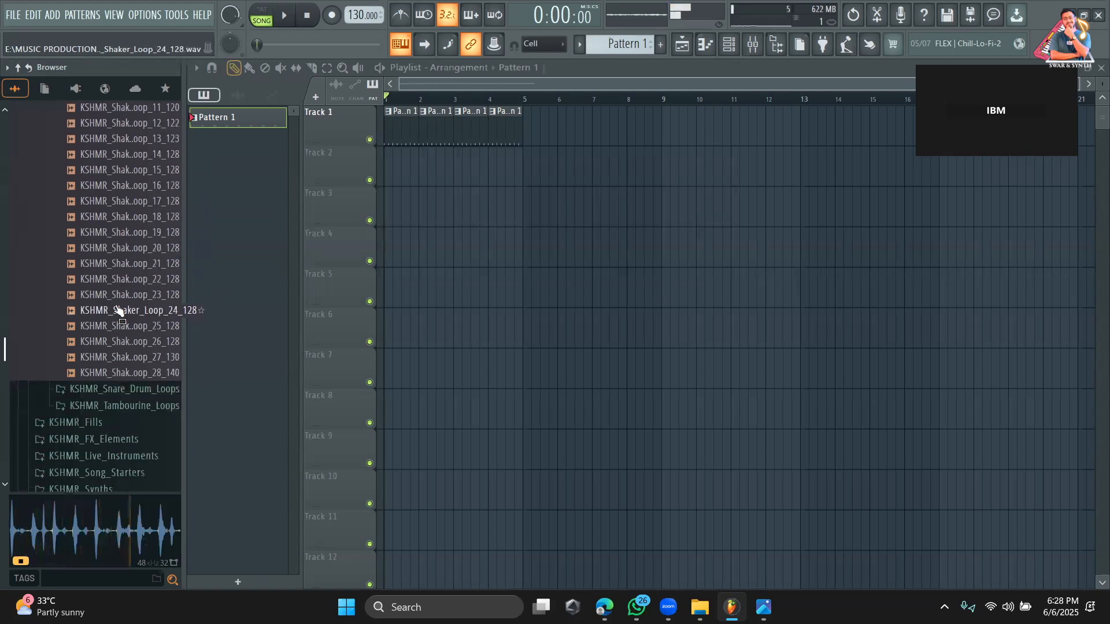
click(119, 354)
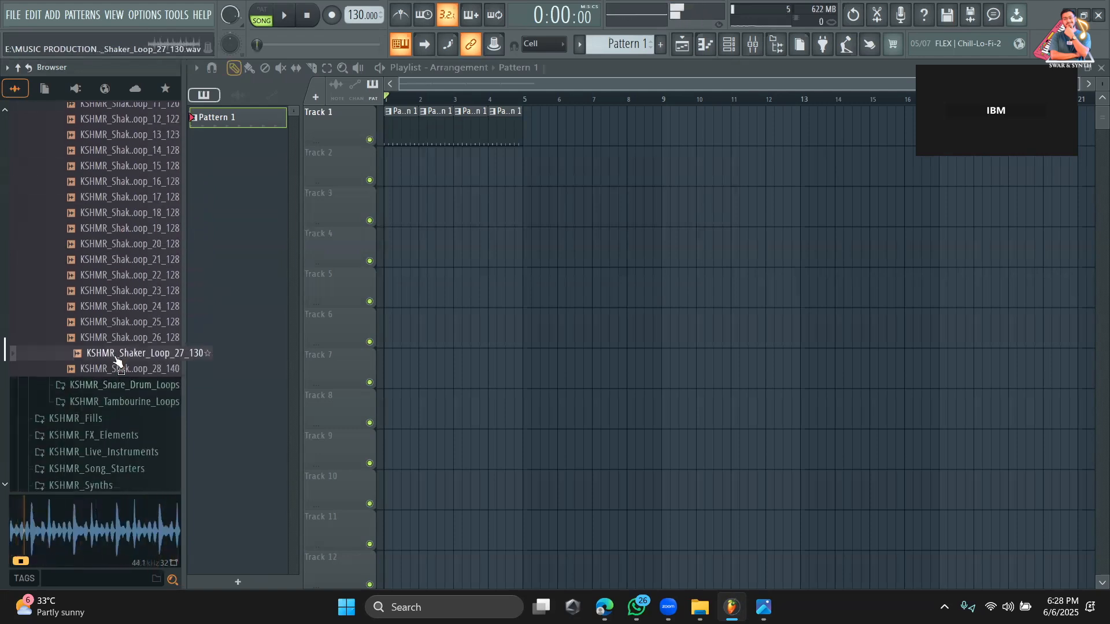
Place KSHMR_Shaker_Loop_27_130 twice in a row on Track 3 across bars 1 to 4 and play the arrangement.
drag(118, 354, 416, 208)
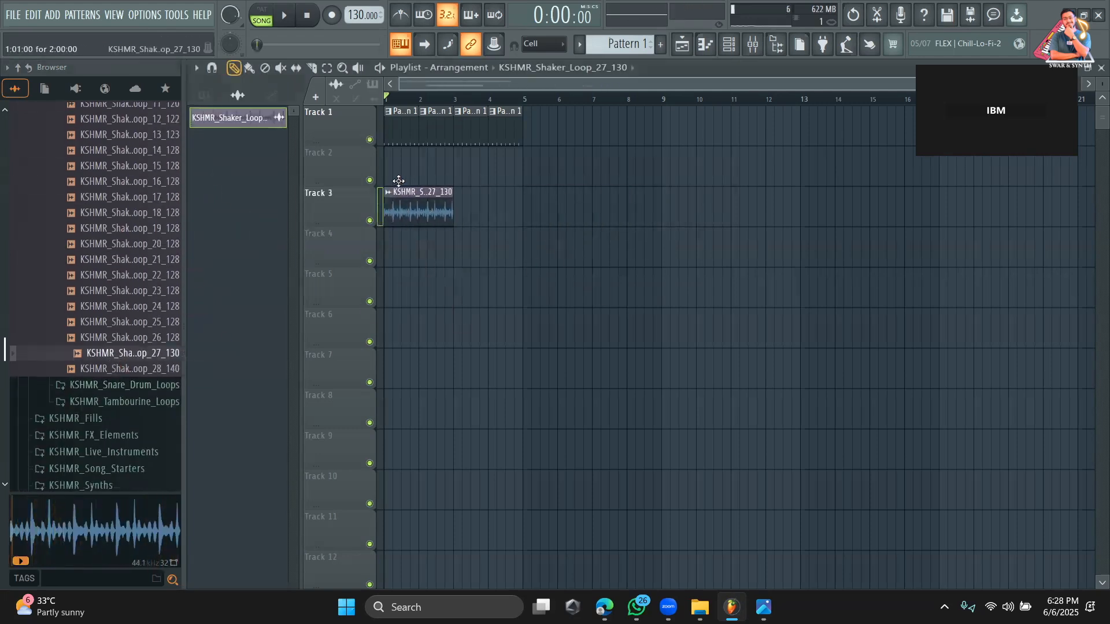
click(461, 221)
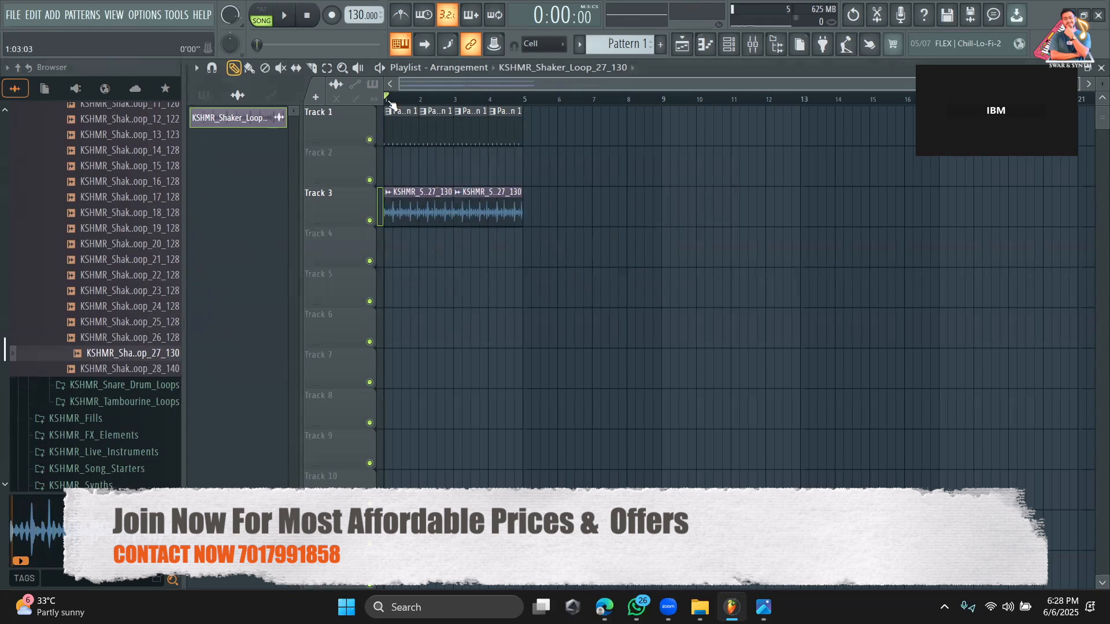
key(space)
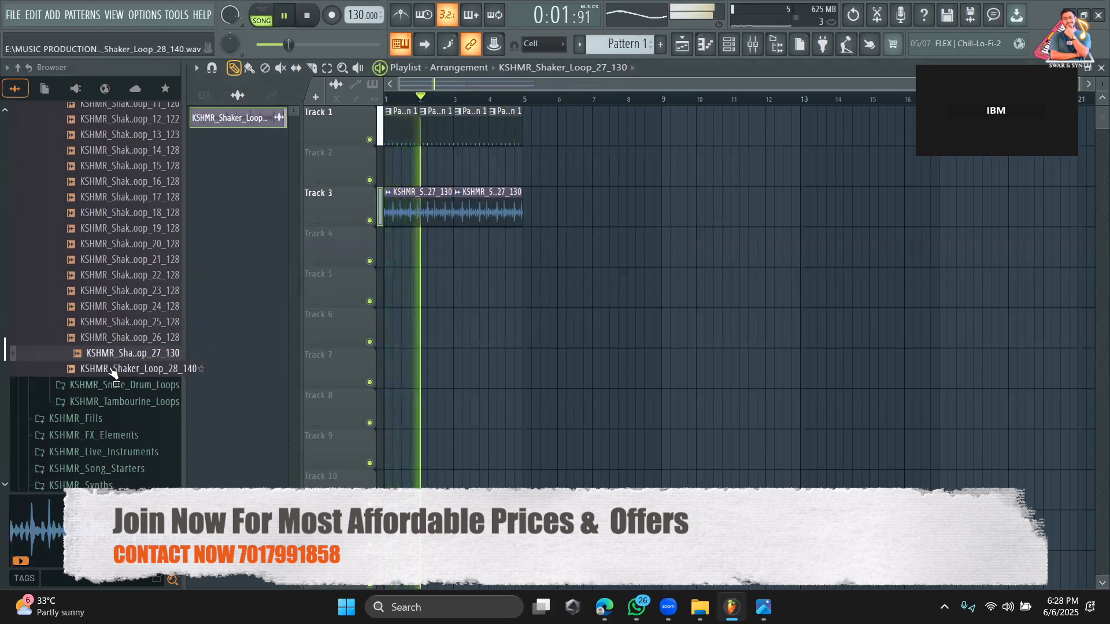
Open KSHMR_Snare_Drum_Loops and place KSHMR_Snare_Loop_06_130 twice in a row on Track 4 across bars 1 to 4.
scroll(116, 370, down, 5)
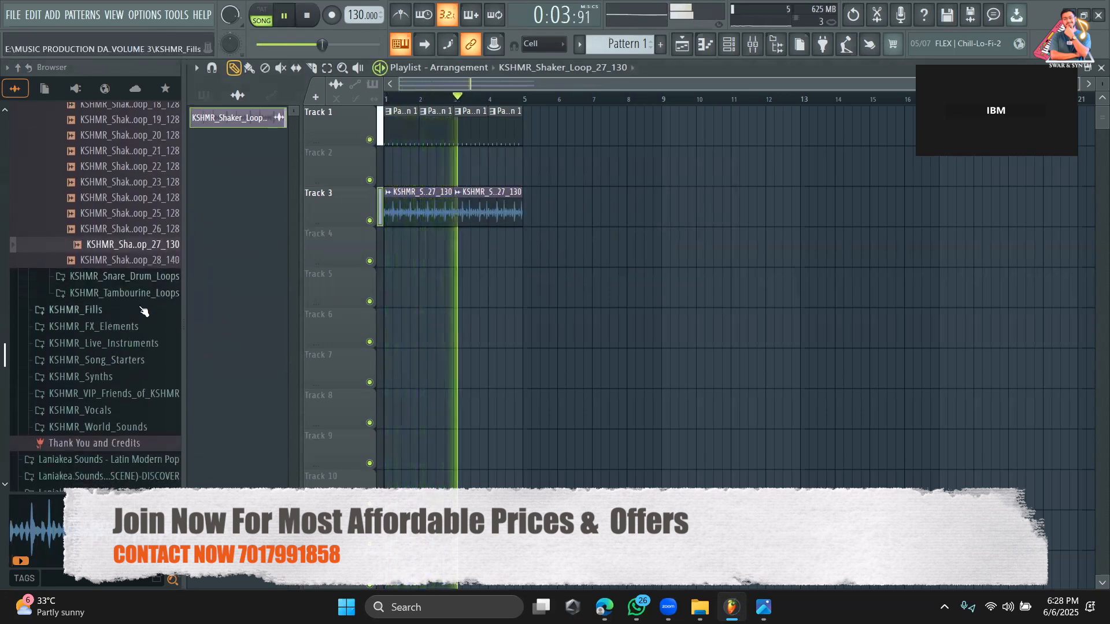
key(space)
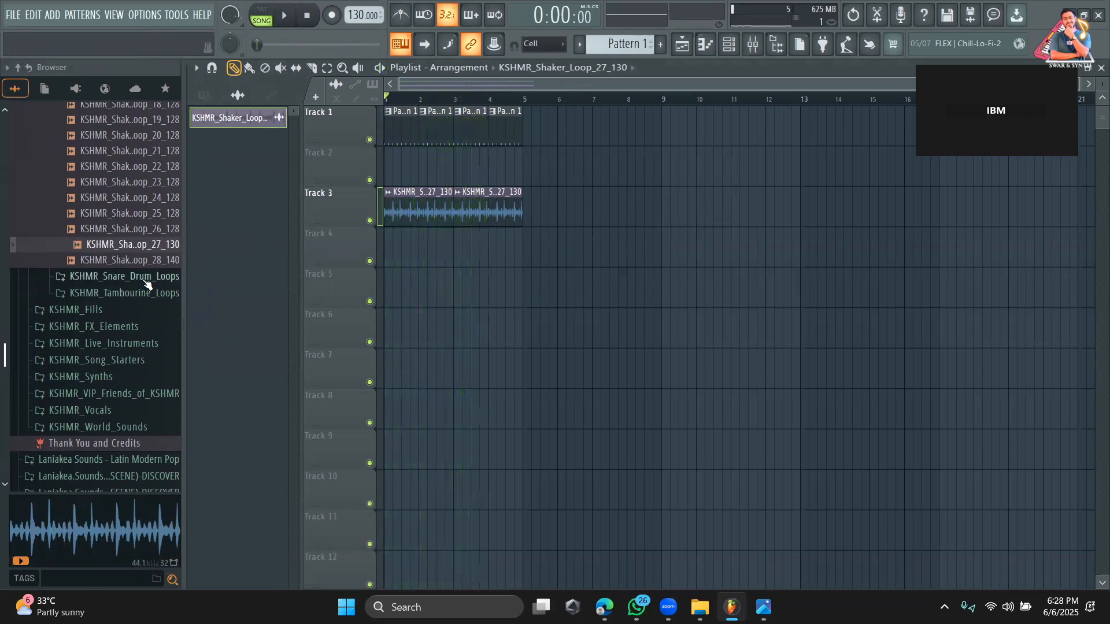
click(148, 277)
scroll(139, 323, down, 2)
drag(133, 328, 357, 251)
key(space)
click(465, 258)
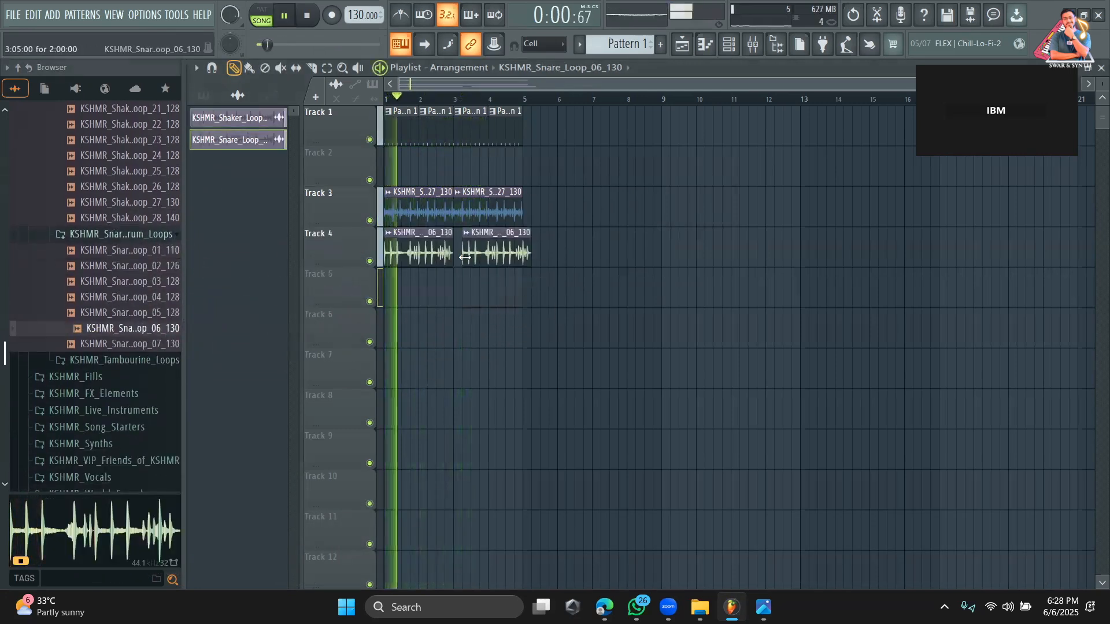
Lower the channel volume of KSHMR_Snare_Loop_06_130 while the arrangement plays, close its settings and stop playback.
double_click(480, 247)
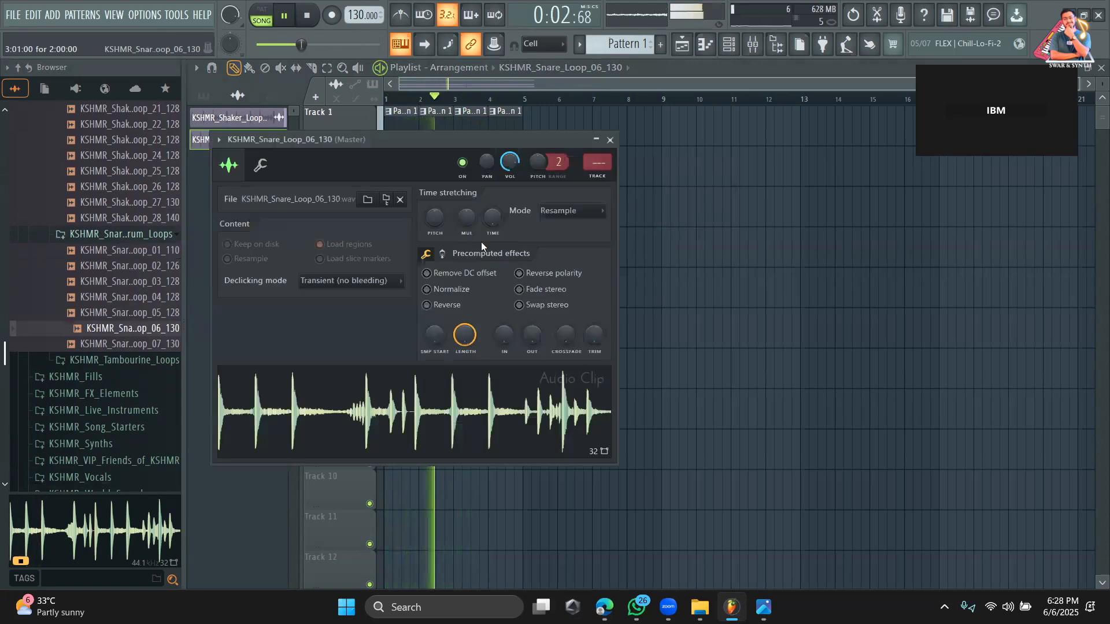
drag(510, 162, 510, 179)
right_click(653, 174)
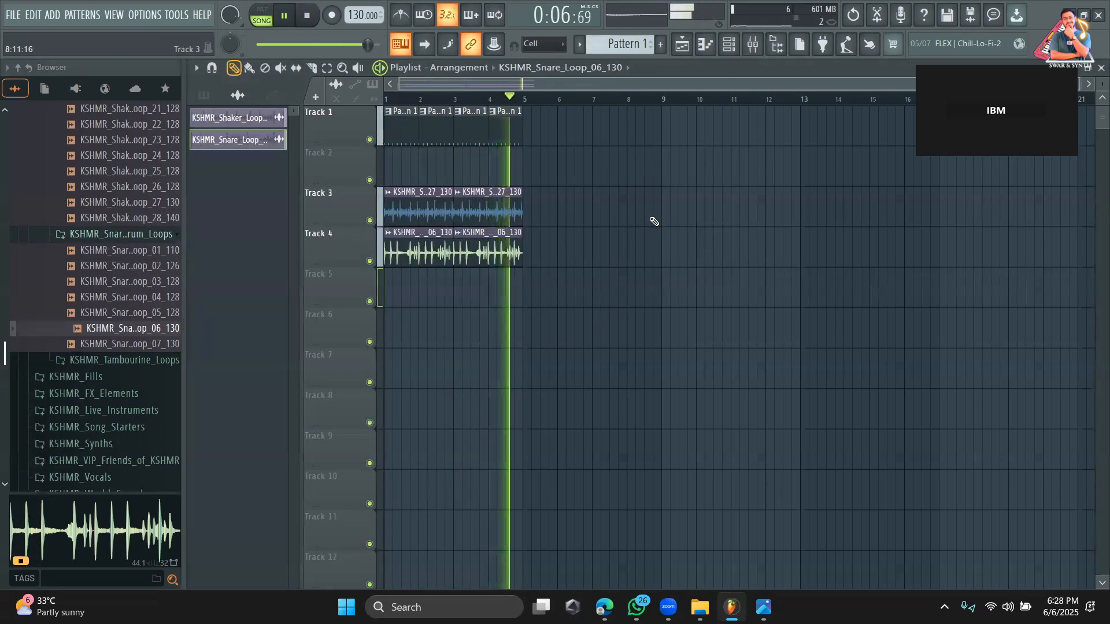
key(space)
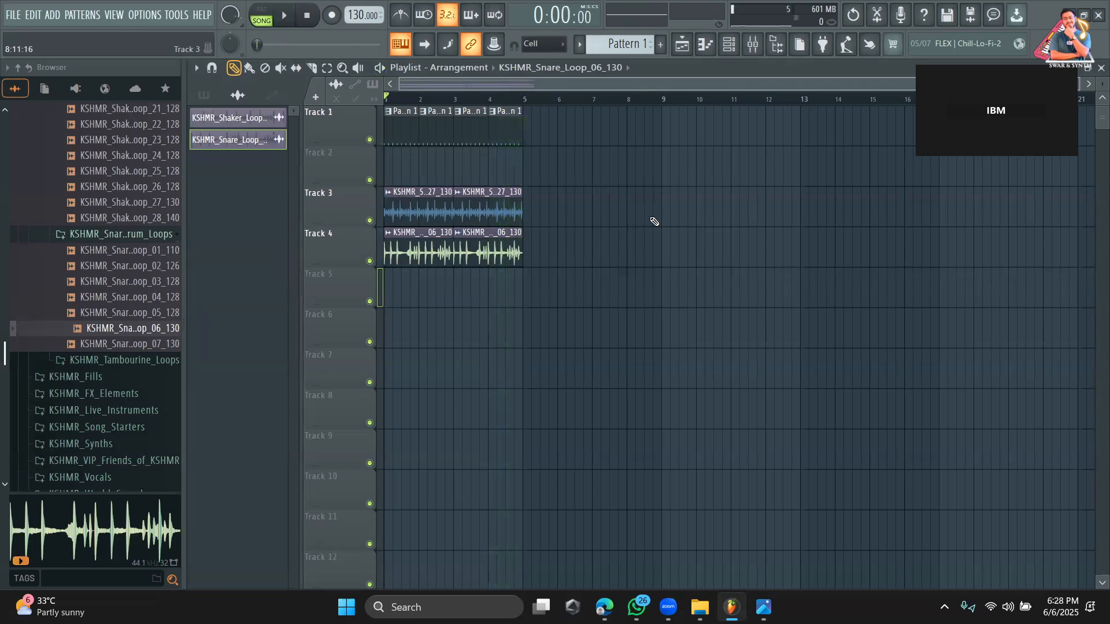
Move the Pattern 1 clips down to Track 2, and shift all clips up one track so they fill Tracks 1 to 3.
drag(575, 139, 342, 110)
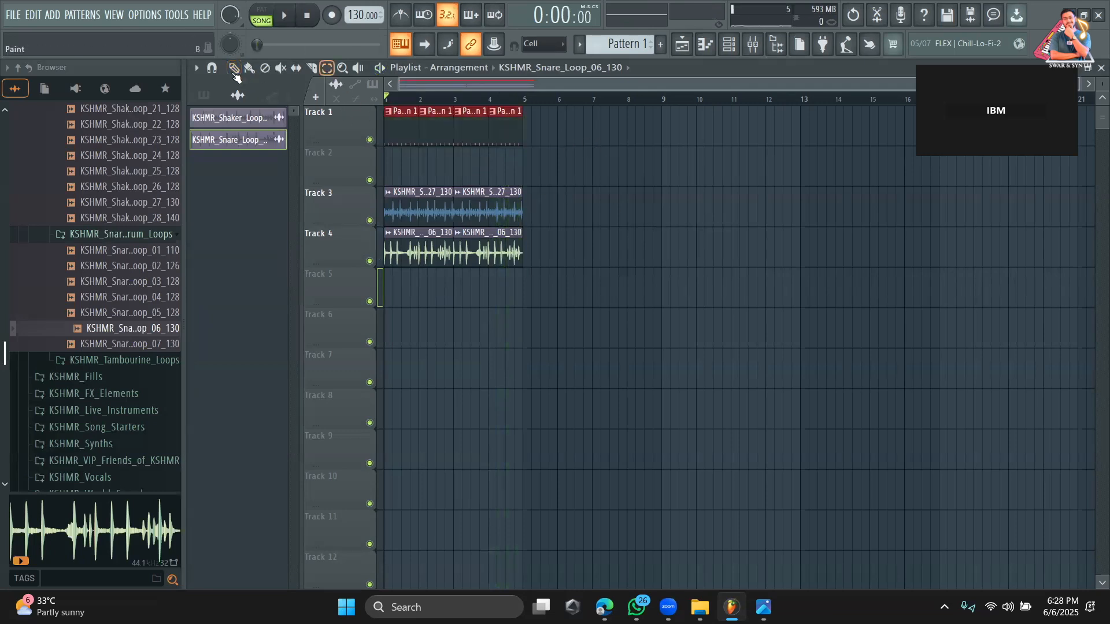
drag(405, 131, 406, 173)
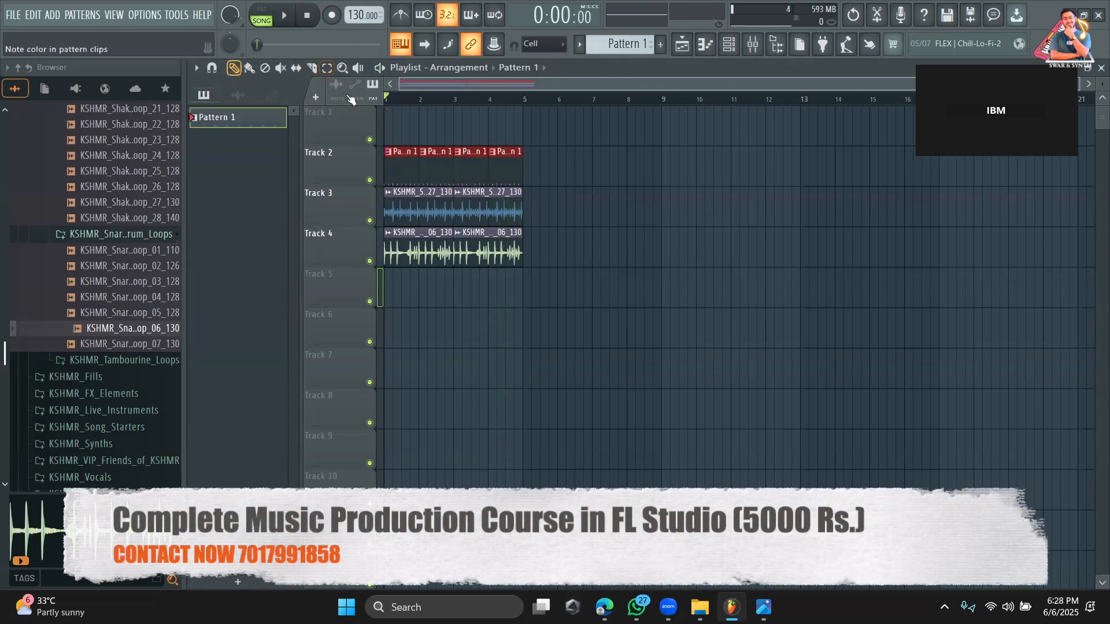
drag(550, 279, 328, 141)
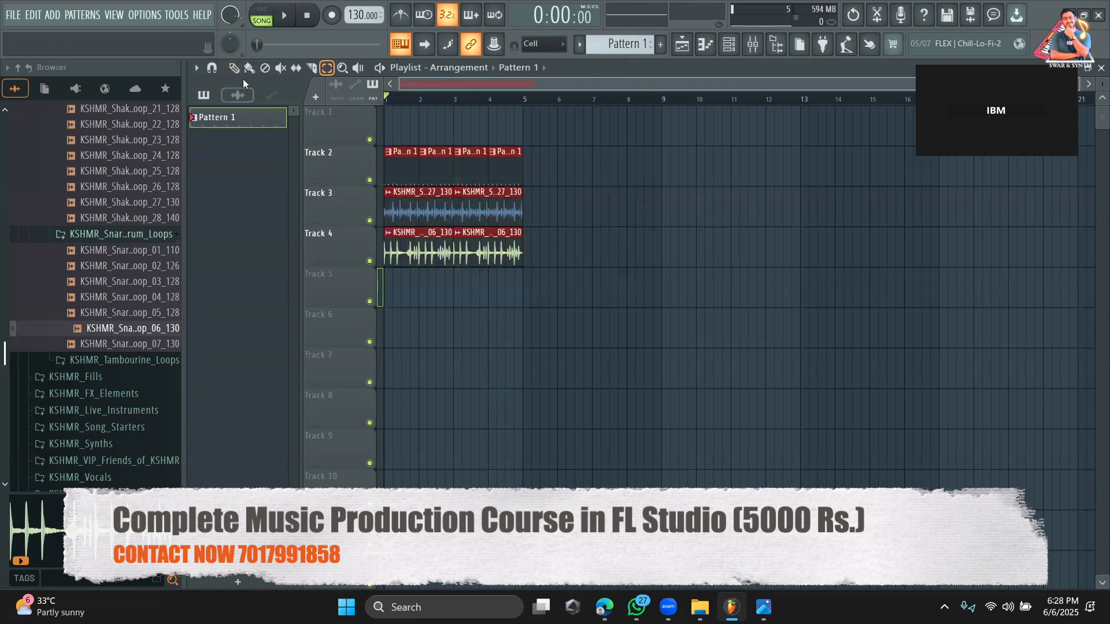
drag(408, 177, 408, 136)
click(549, 423)
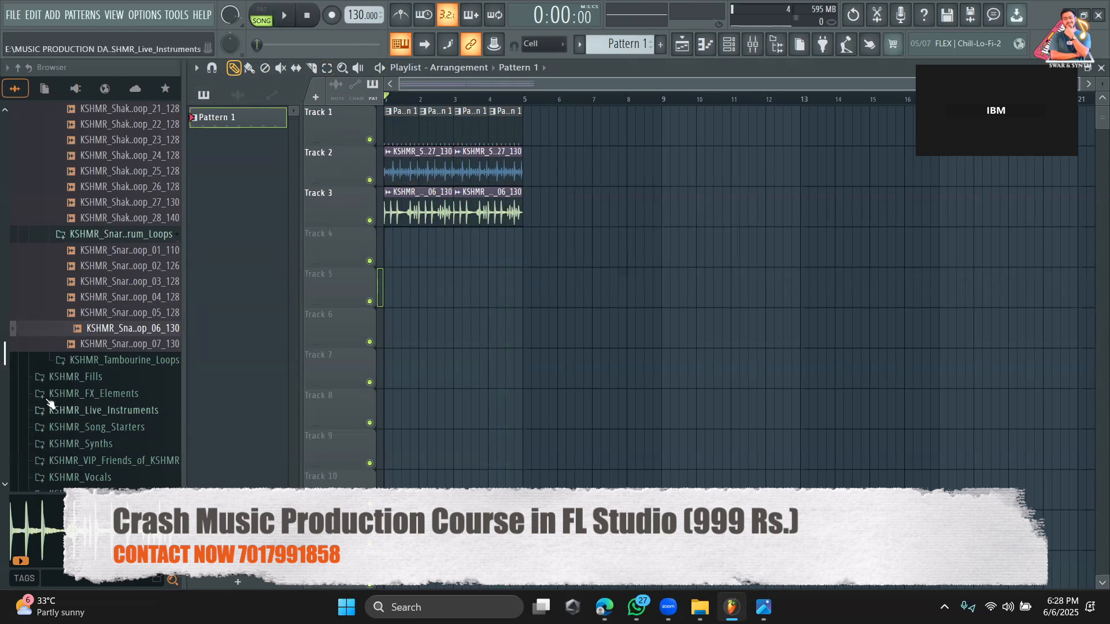
Search the browser for piano, open the DL Grand Piano folder and preview Piano Loop 07.
scroll(104, 289, down, 10)
scroll(107, 289, down, 2)
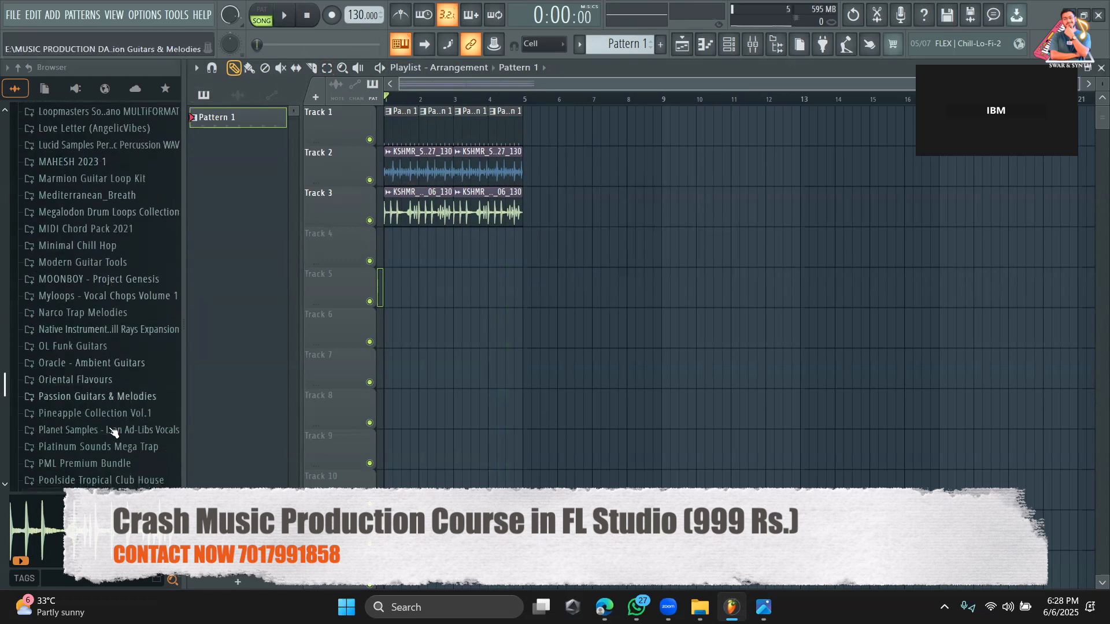
text(piano)
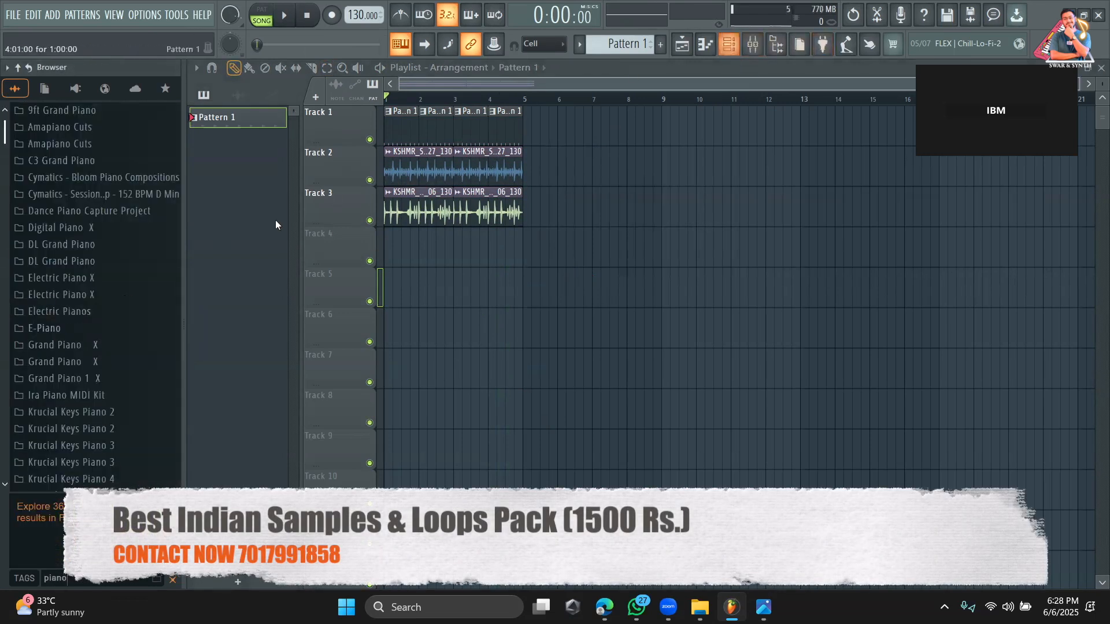
click(99, 267)
click(102, 281)
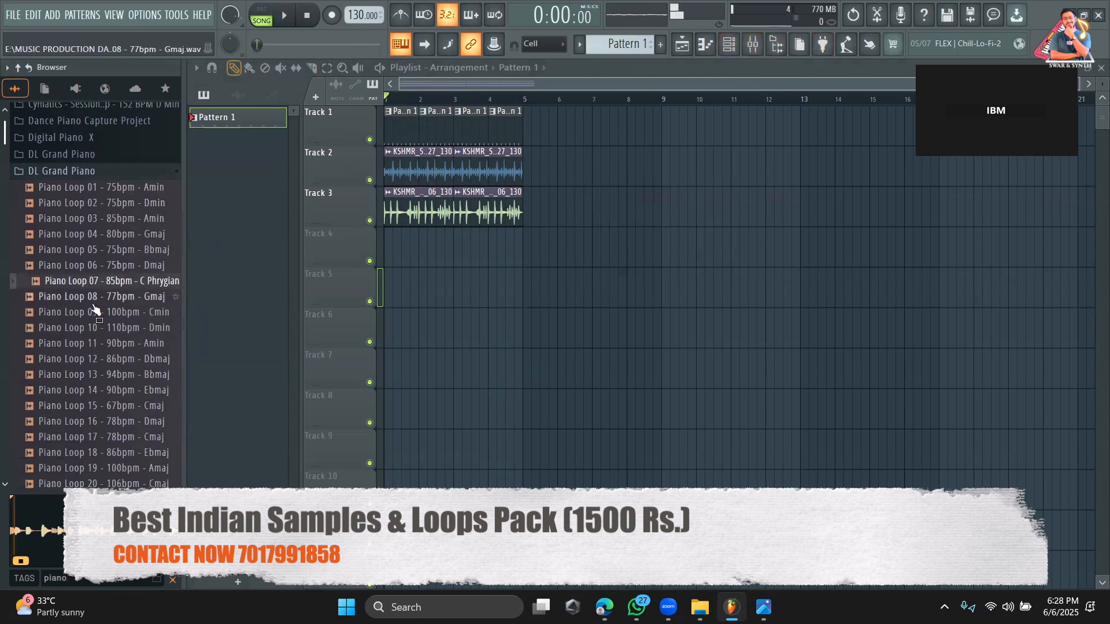
Preview piano loops 12 and 15 and place Piano Loop 15 - 67bpm - Cmaj on Track 4 from bar 1.
click(112, 365)
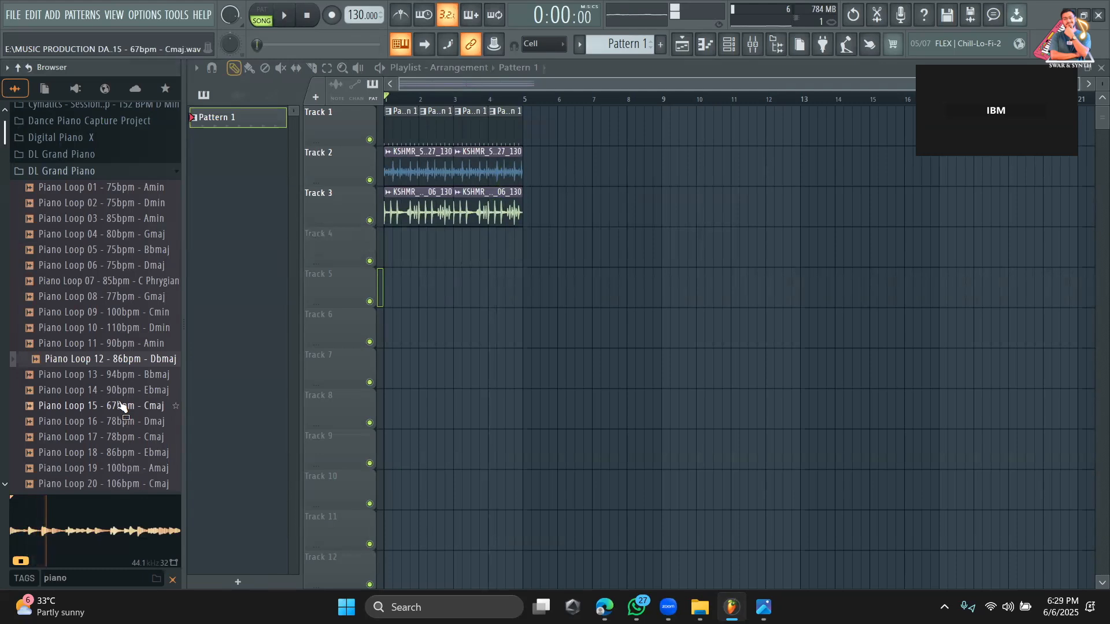
click(121, 406)
scroll(118, 408, down, 3)
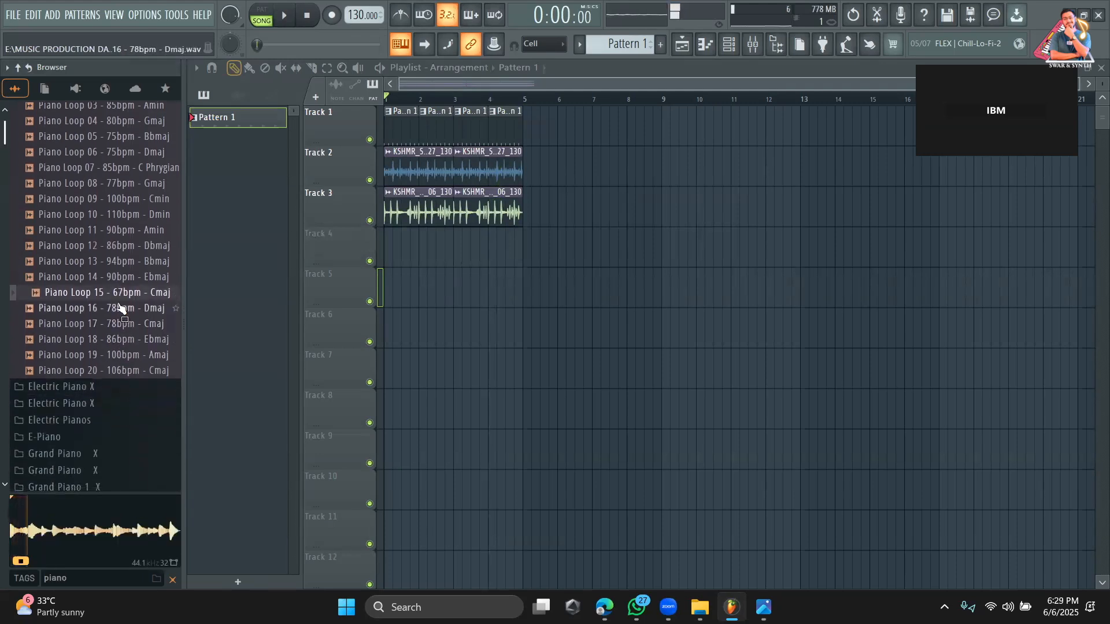
drag(118, 299, 522, 230)
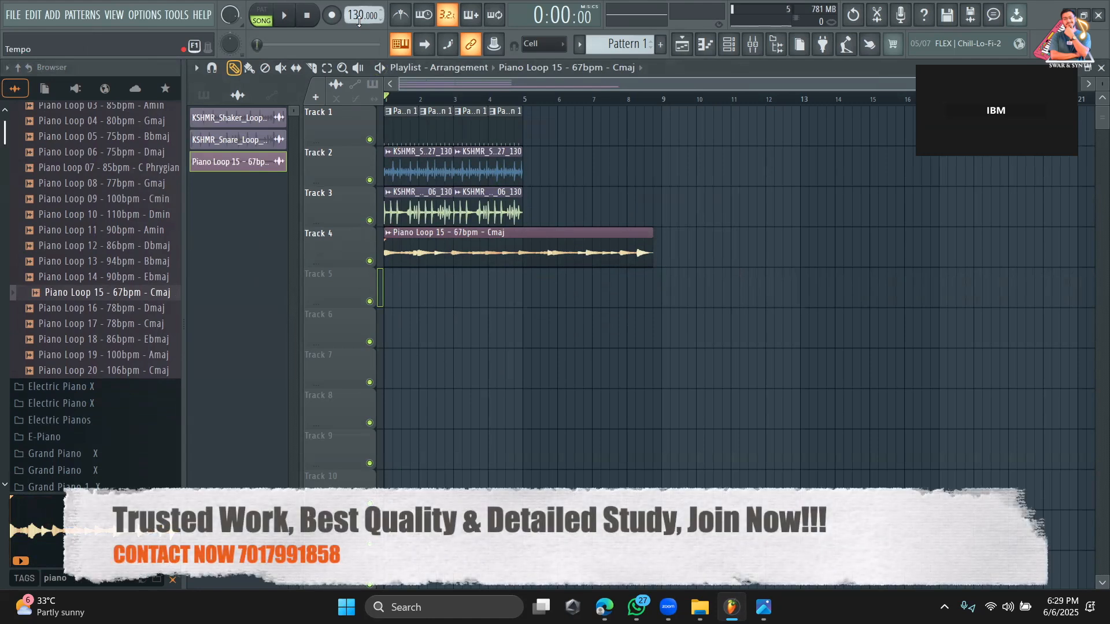
Try fitting the Piano Loop 15 clip to tempo with two different tempo choices, and stretch its end to bar 9.
right_click(388, 239)
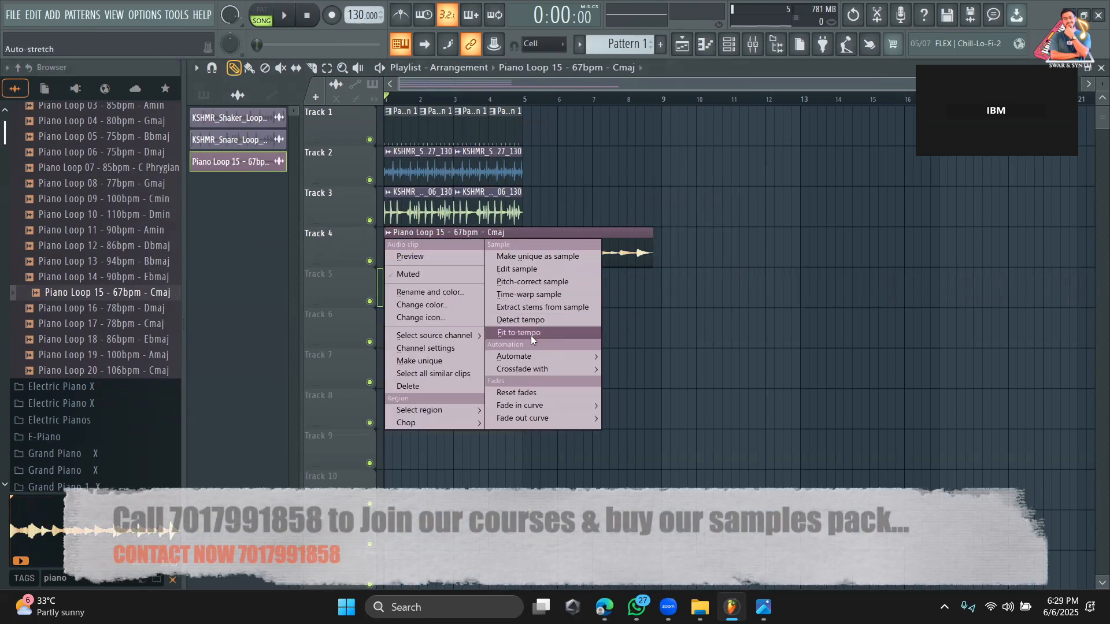
click(531, 335)
click(564, 334)
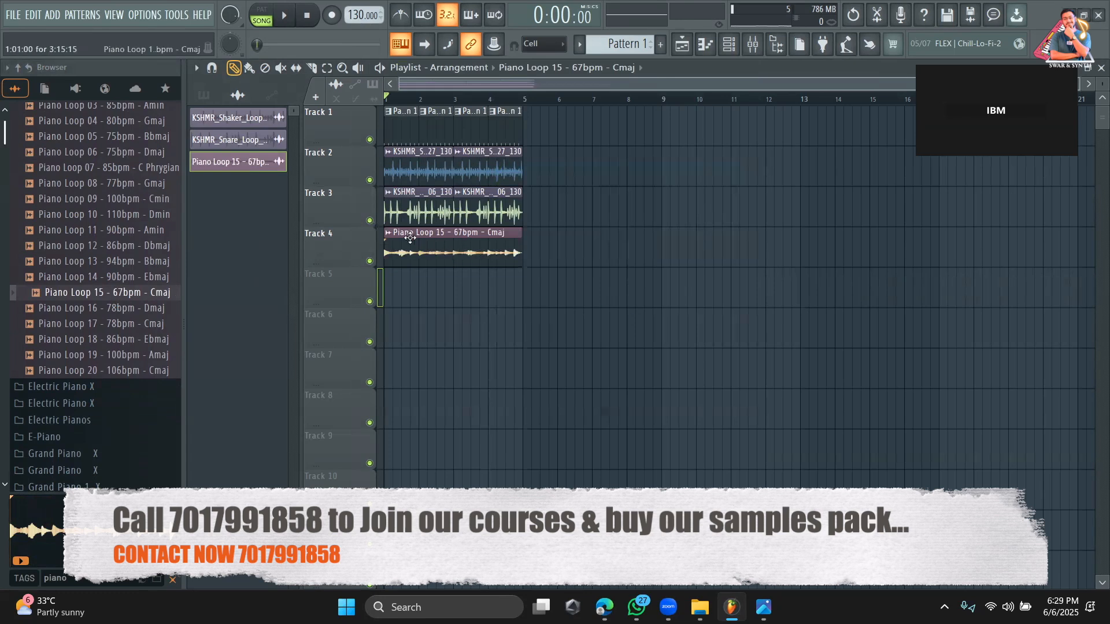
click(389, 233)
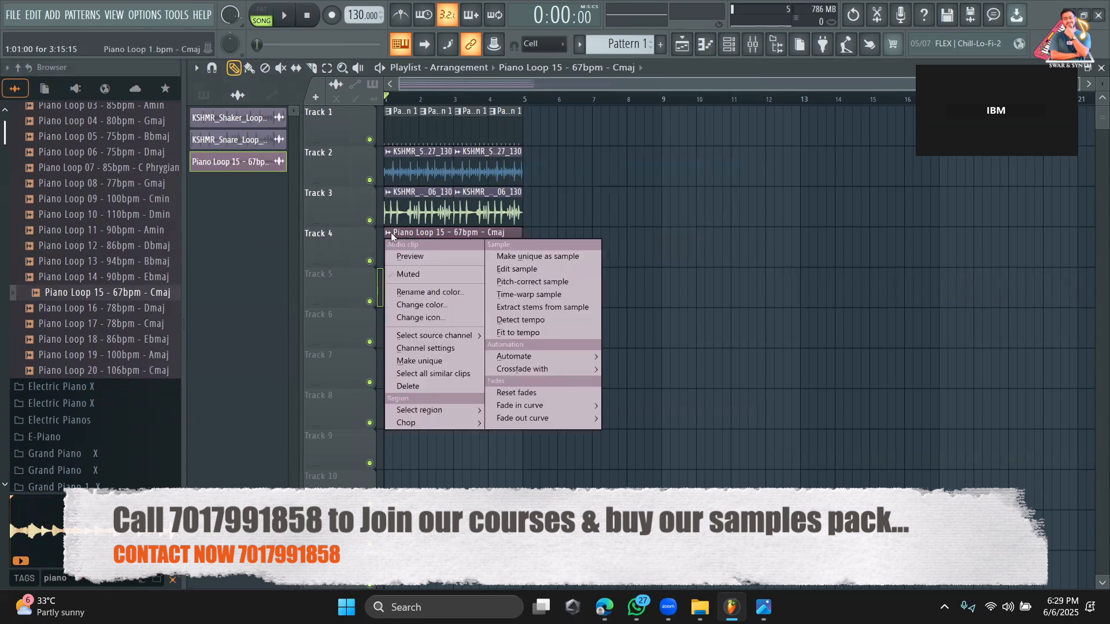
click(556, 332)
click(565, 363)
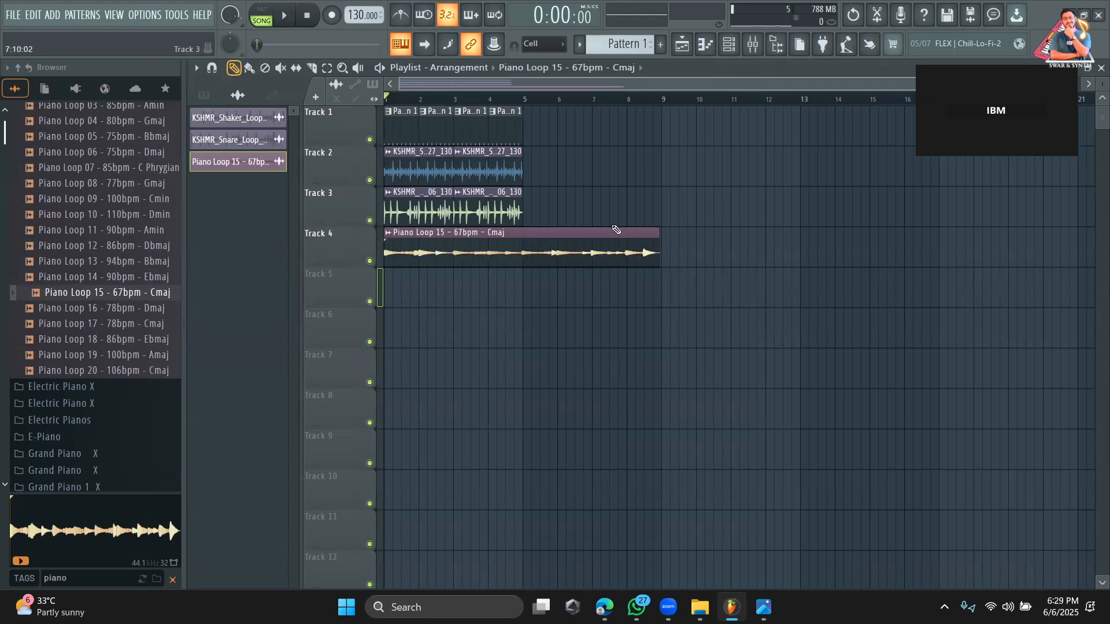
drag(659, 235, 661, 235)
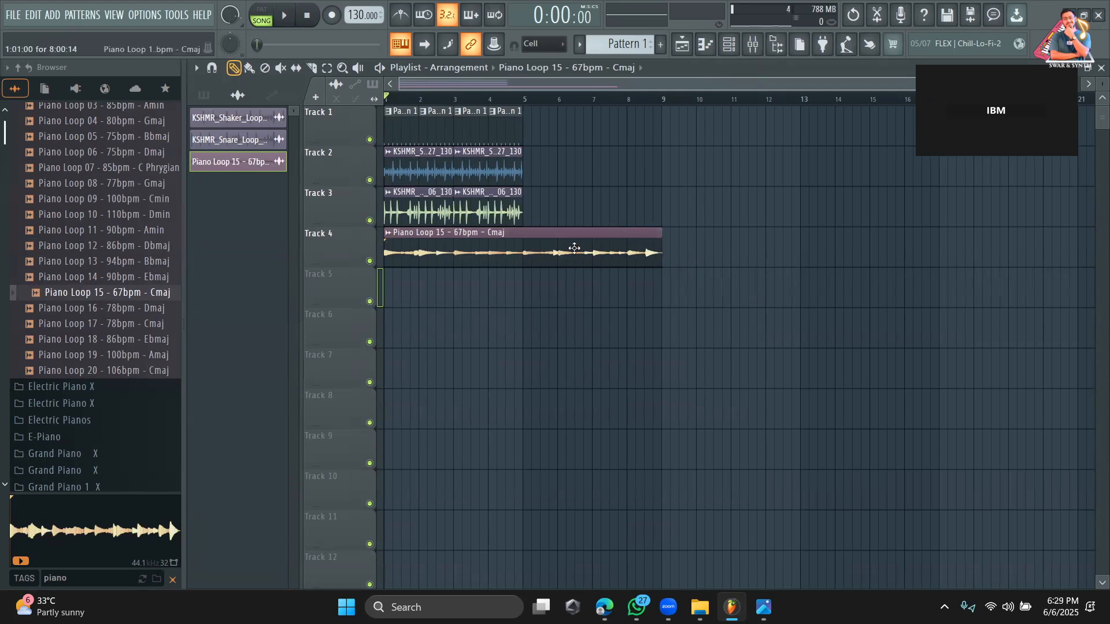
Undo the move, stretch and tempo fitting of the Piano Loop 15 clip on Track 4.
mouse_move(501, 254)
mouse_down()
mouse_move(499, 274)
mouse_move(496, 252)
mouse_up()
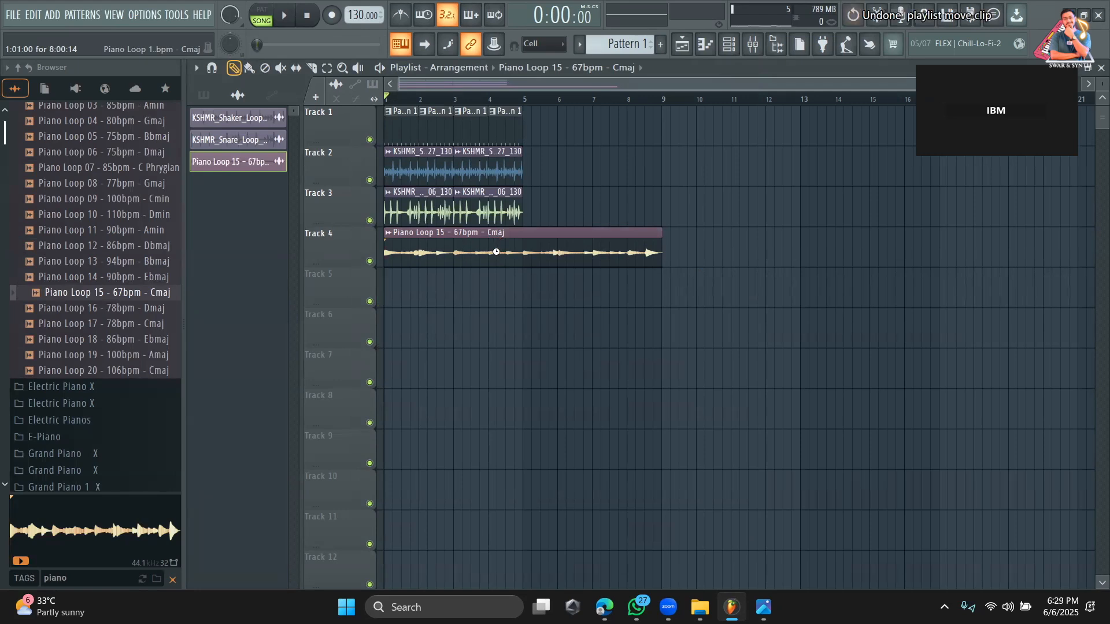
key(ctrl+z)
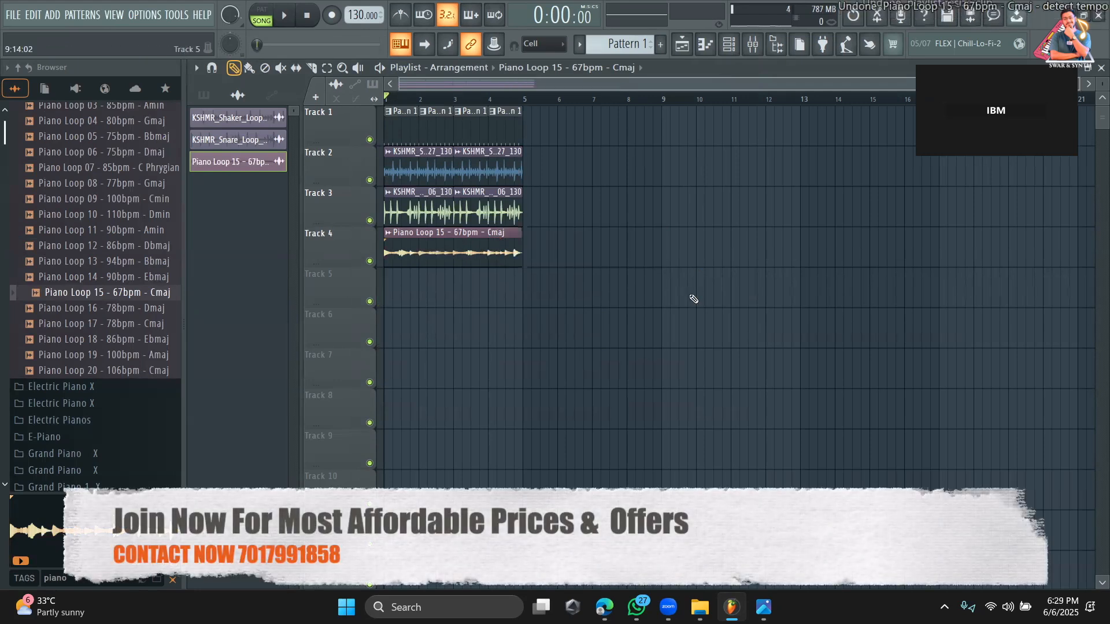
key(ctrl+z)
key(ctrl+z)
key(ctrl+z)
key(ctrl+z)
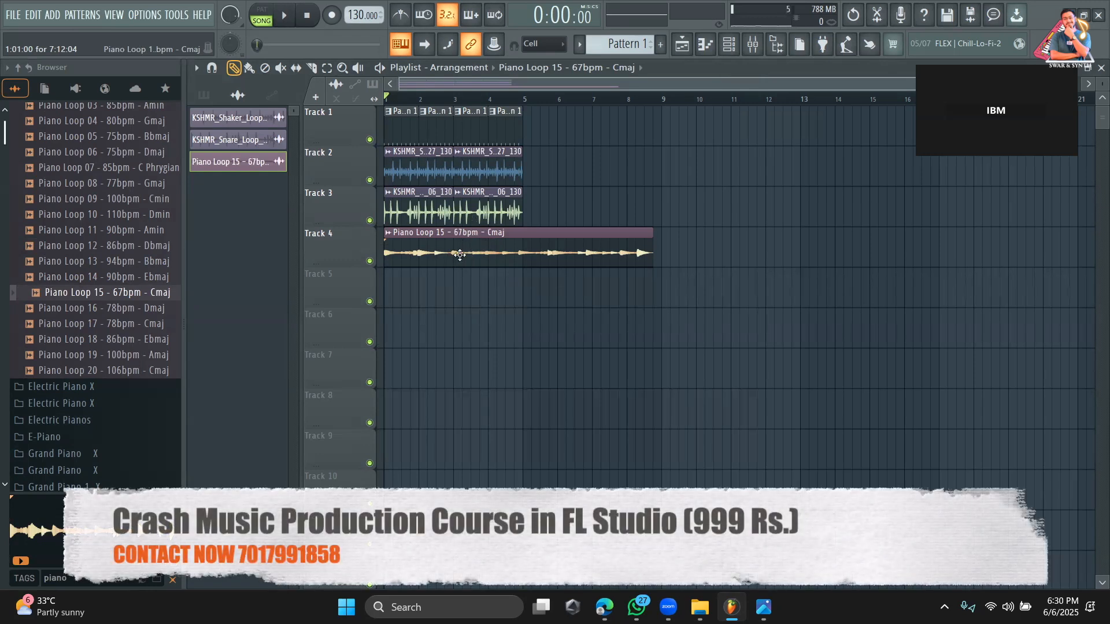
Inspect the snare and shaker loops' channel settings with the piano clip moved aside, and return that clip to bar 1.
drag(495, 255, 807, 255)
double_click(512, 210)
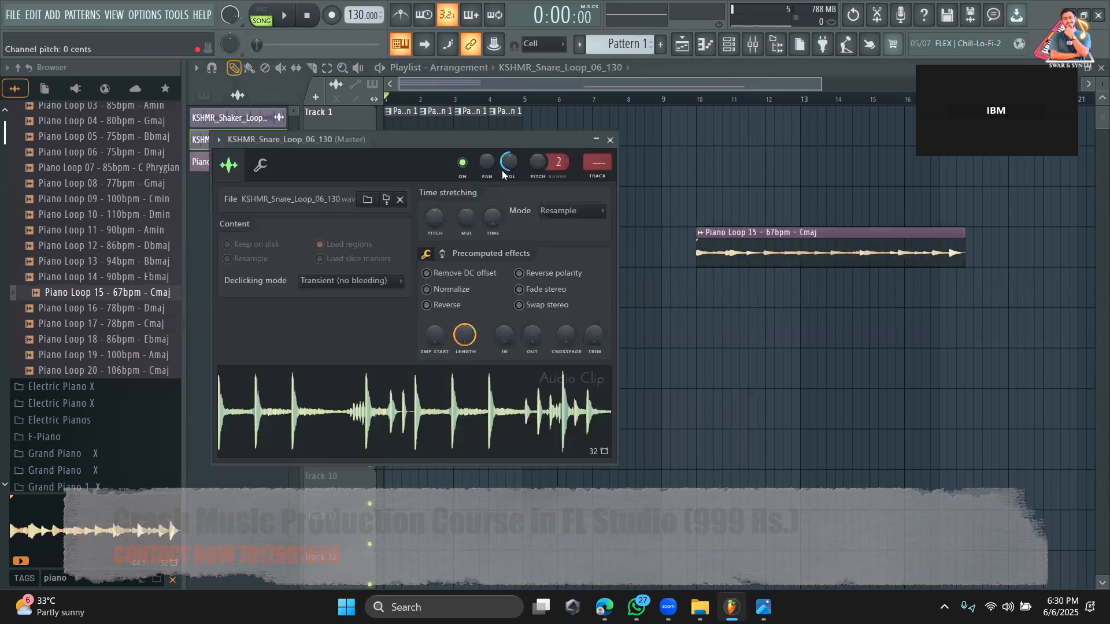
click(610, 139)
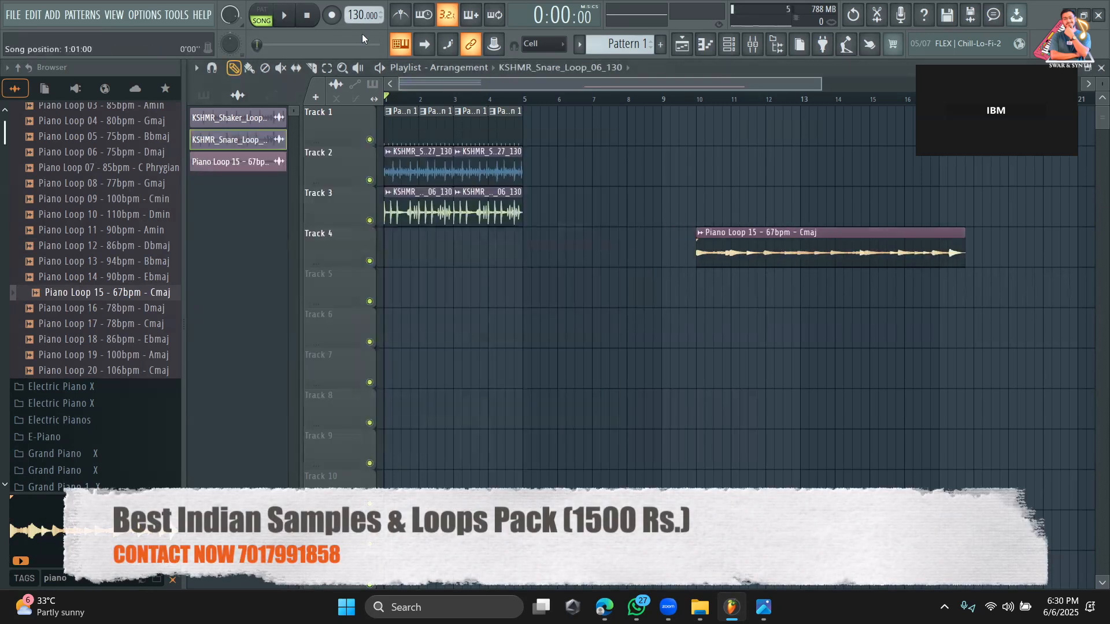
double_click(503, 173)
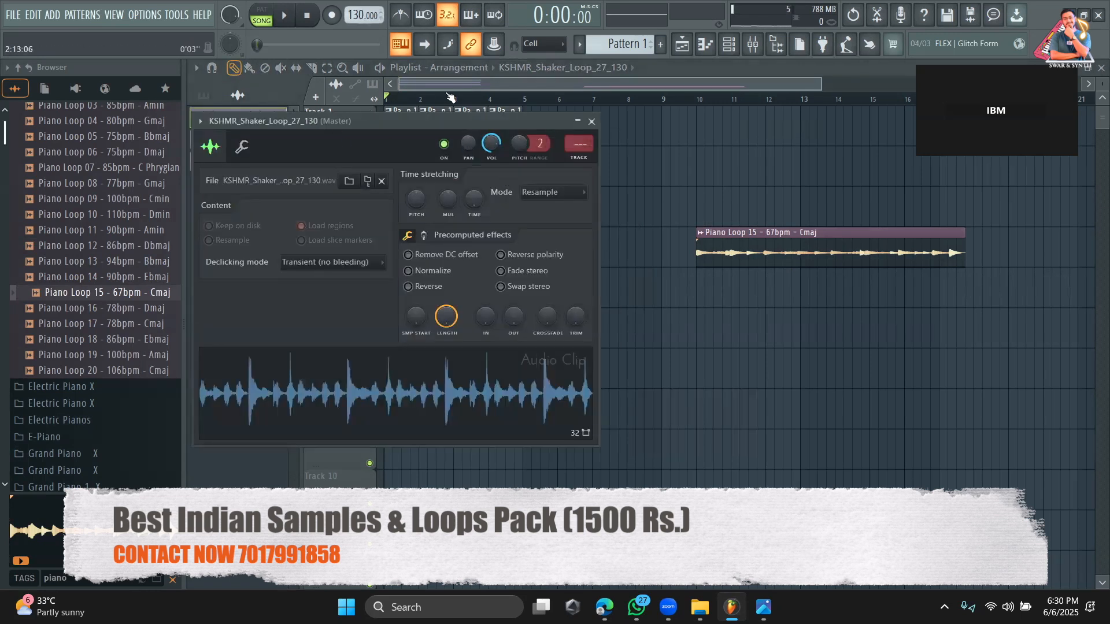
click(592, 122)
double_click(484, 204)
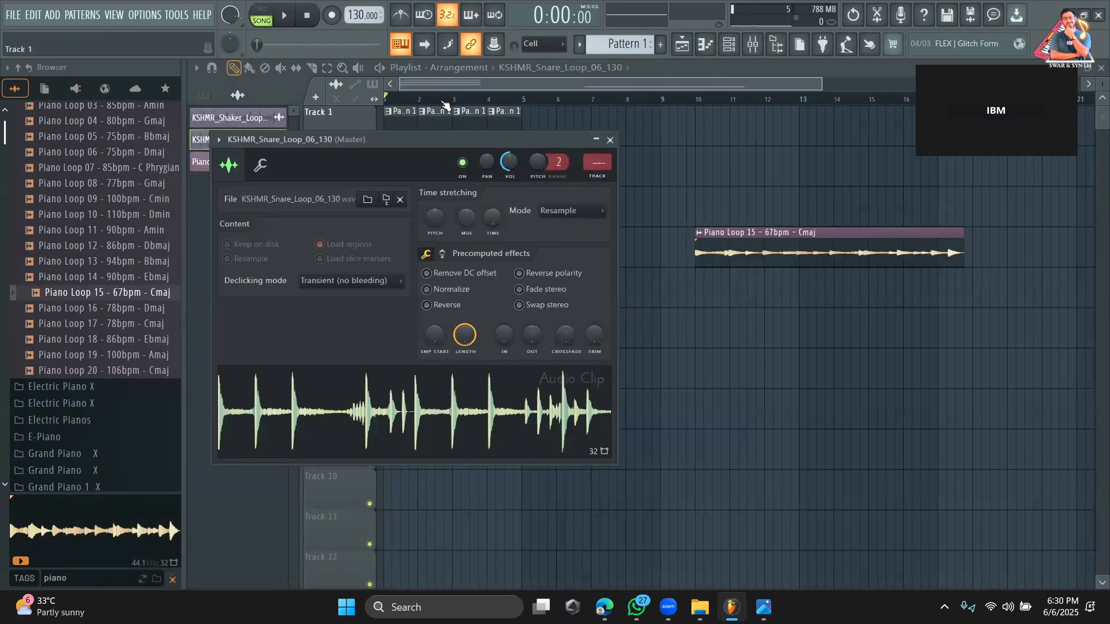
click(610, 140)
drag(861, 252, 550, 253)
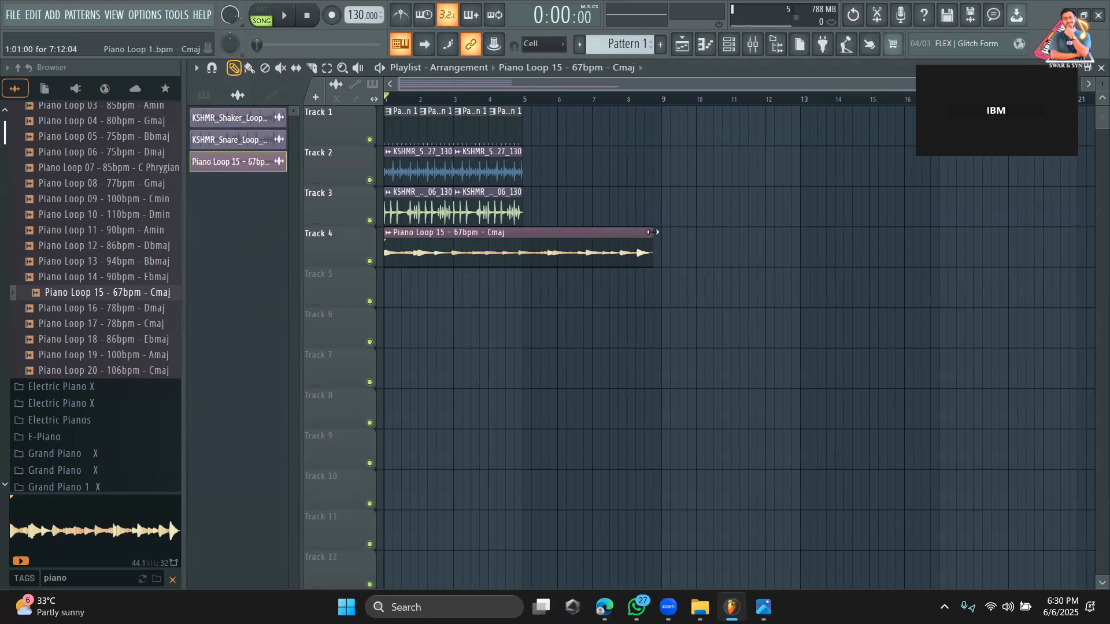
Stretch the piano clip on Track 4 to end at bar 9, and remove its second half by slicing at bar 5.
drag(652, 231, 661, 233)
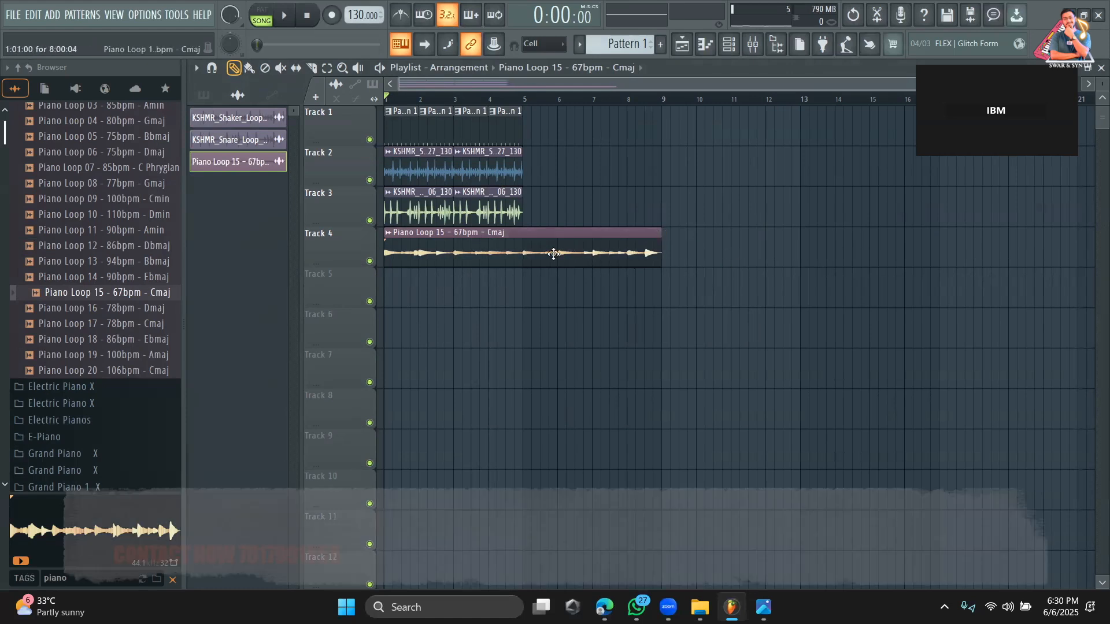
click(315, 69)
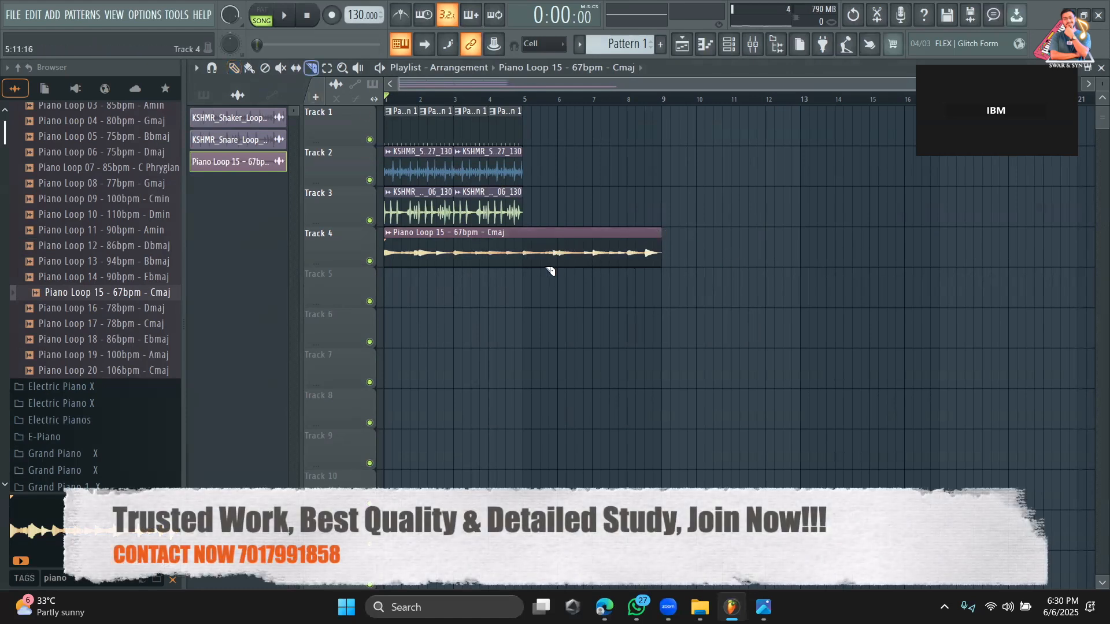
click(537, 236)
key(p)
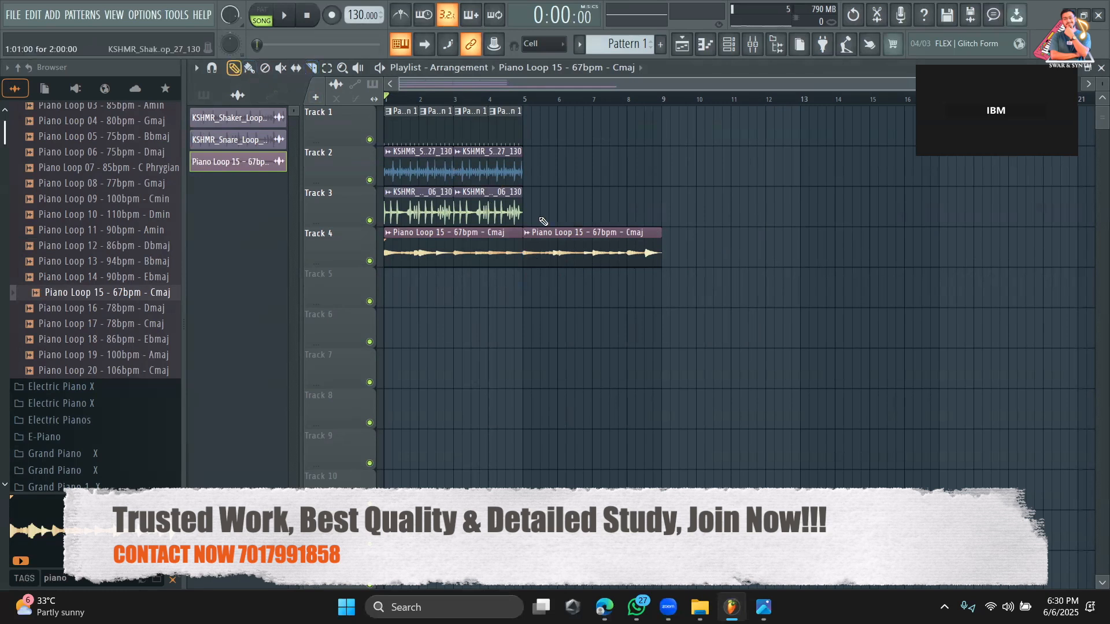
right_click(596, 248)
Play the arrangement and inspect the Piano Loop 15 channel's sample and miscellaneous settings.
key(space)
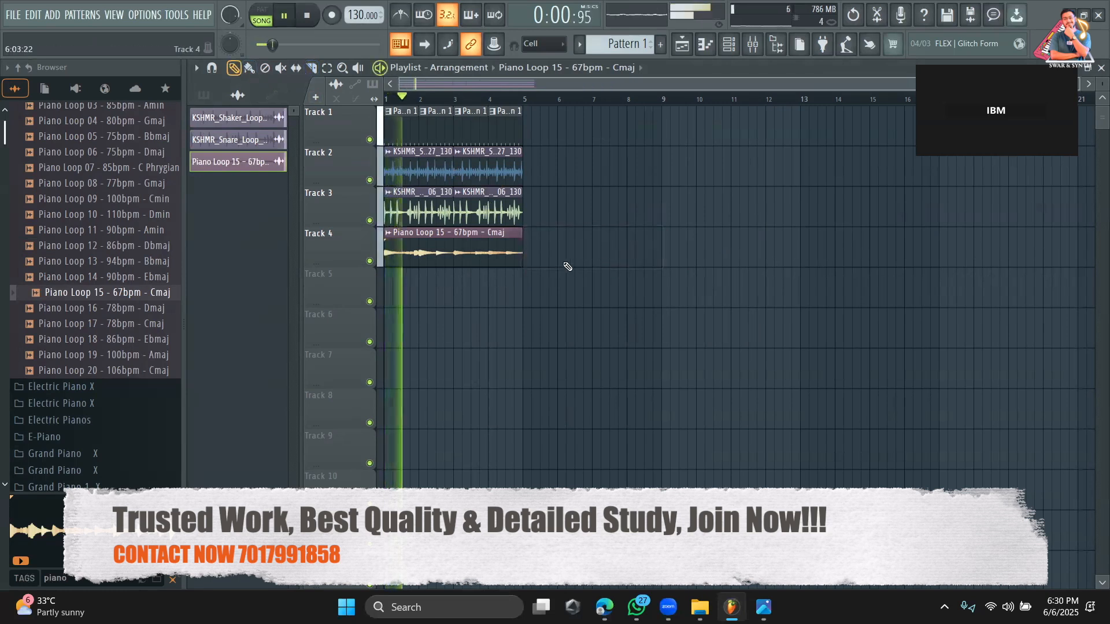
double_click(464, 251)
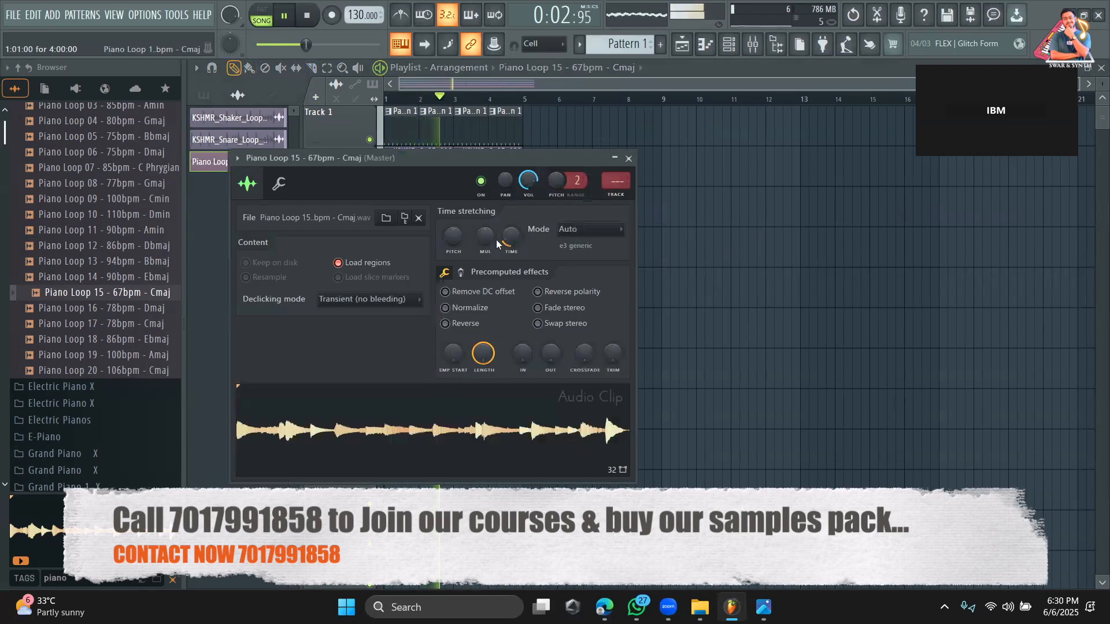
click(281, 184)
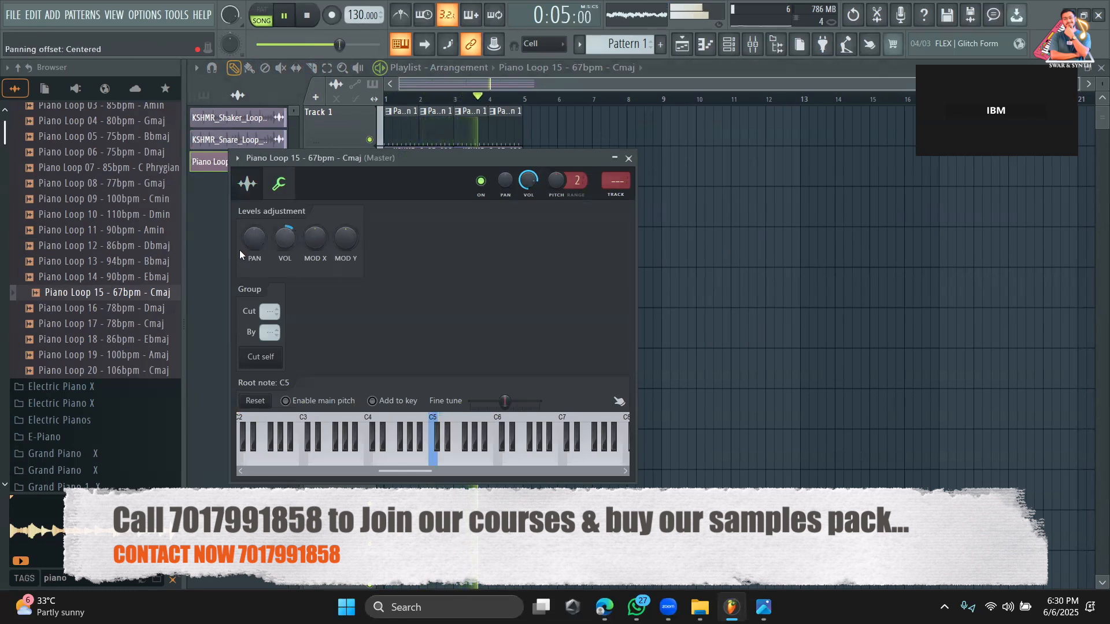
key(Escape)
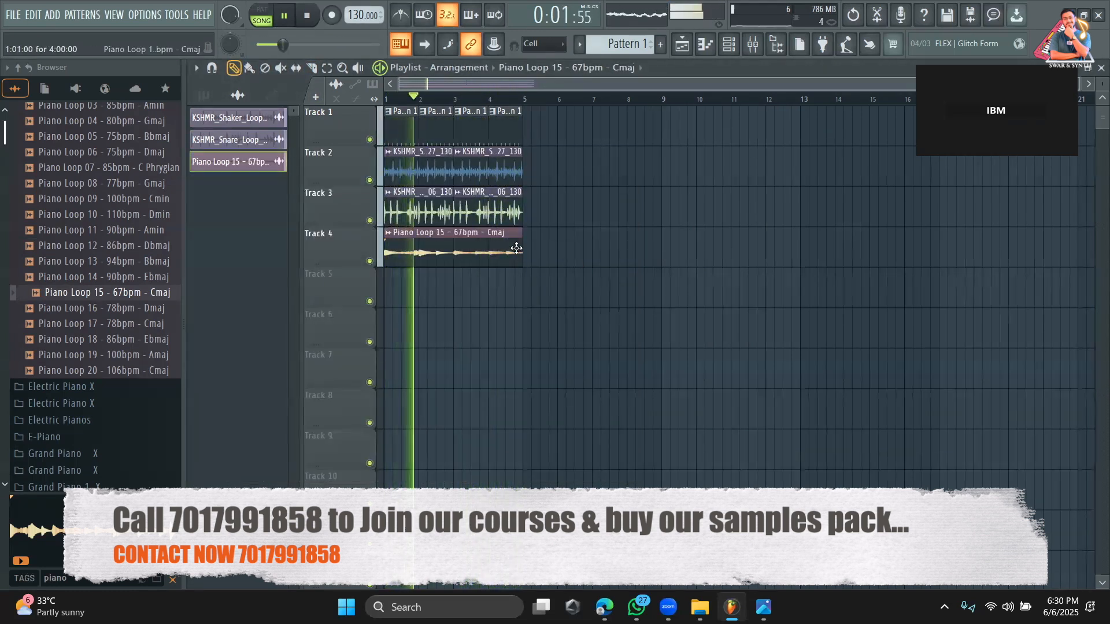
key(space)
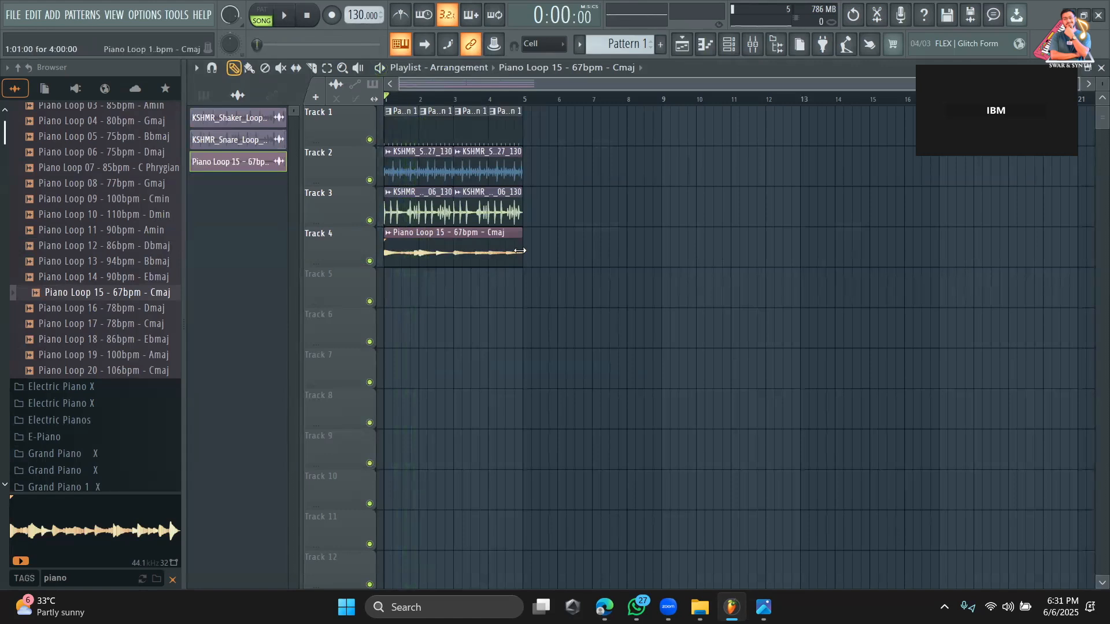
Rebuild the Track 4 piano part as four bars by joining the loop's first two bars with its last two, sliced off at bar 7.
mouse_move(520, 236)
mouse_down()
mouse_move(610, 236)
mouse_move(523, 236)
mouse_up()
drag(522, 236, 661, 236)
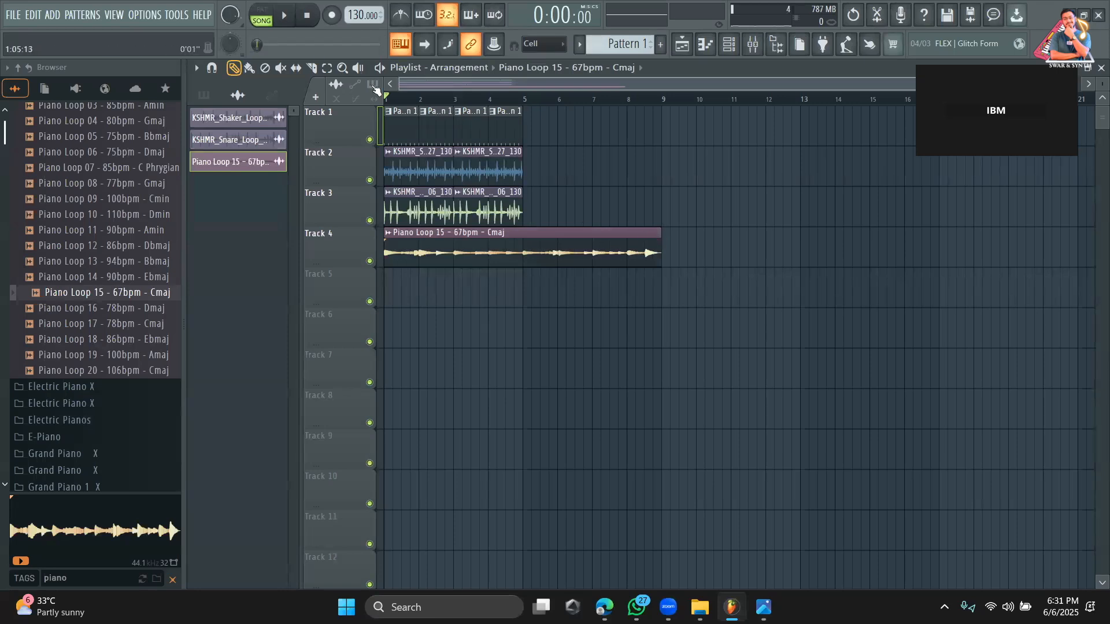
click(314, 68)
drag(592, 231, 592, 277)
click(234, 68)
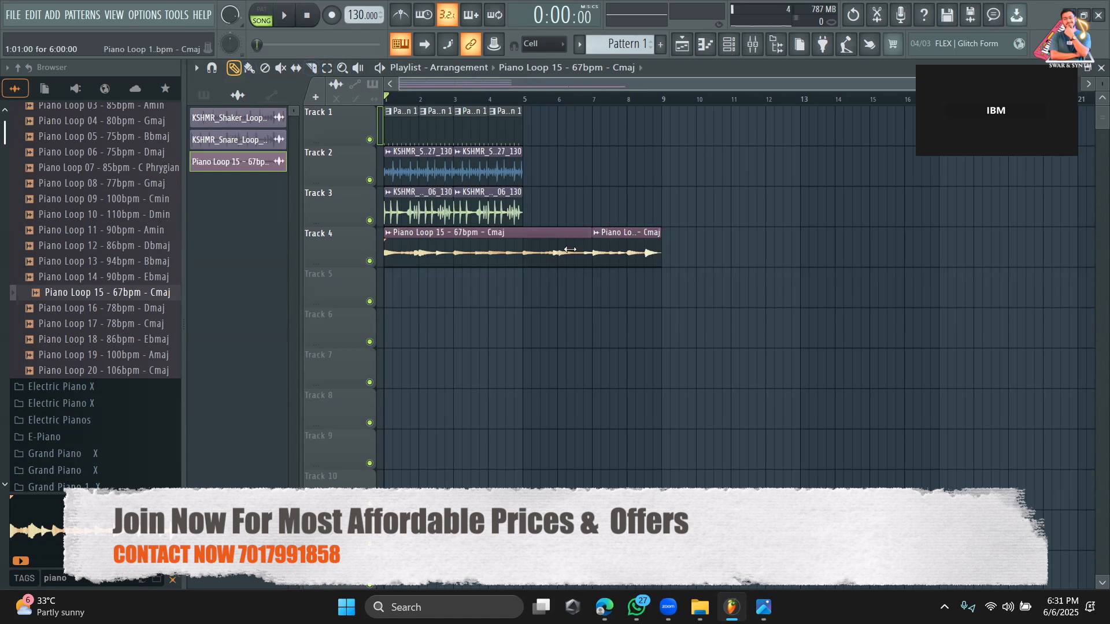
drag(590, 238, 450, 253)
drag(626, 248, 489, 249)
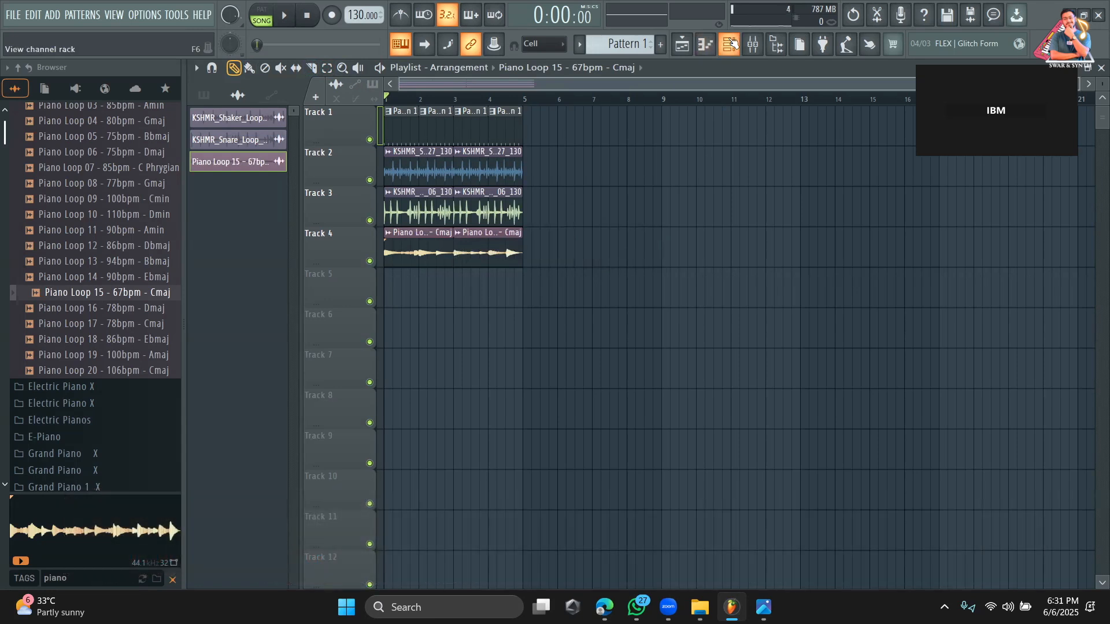
Show the Unsorted channels for Pattern 4 and add the Xpand!2 generator, searching the plugin list for "xpand".
click(728, 44)
scroll(627, 44, up, 3)
click(275, 70)
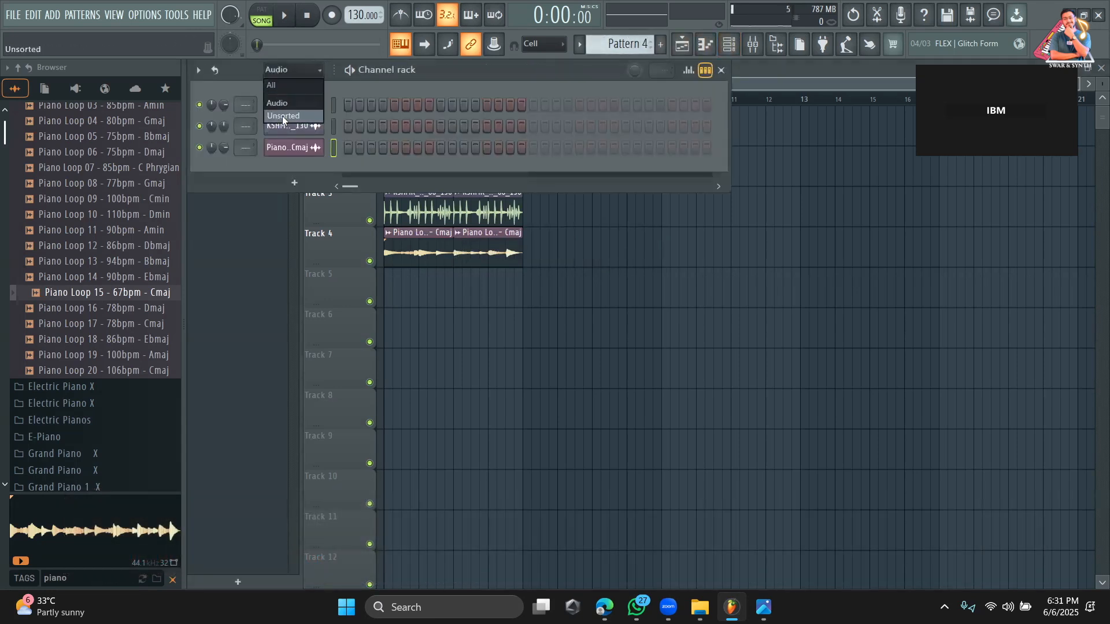
click(283, 116)
click(295, 267)
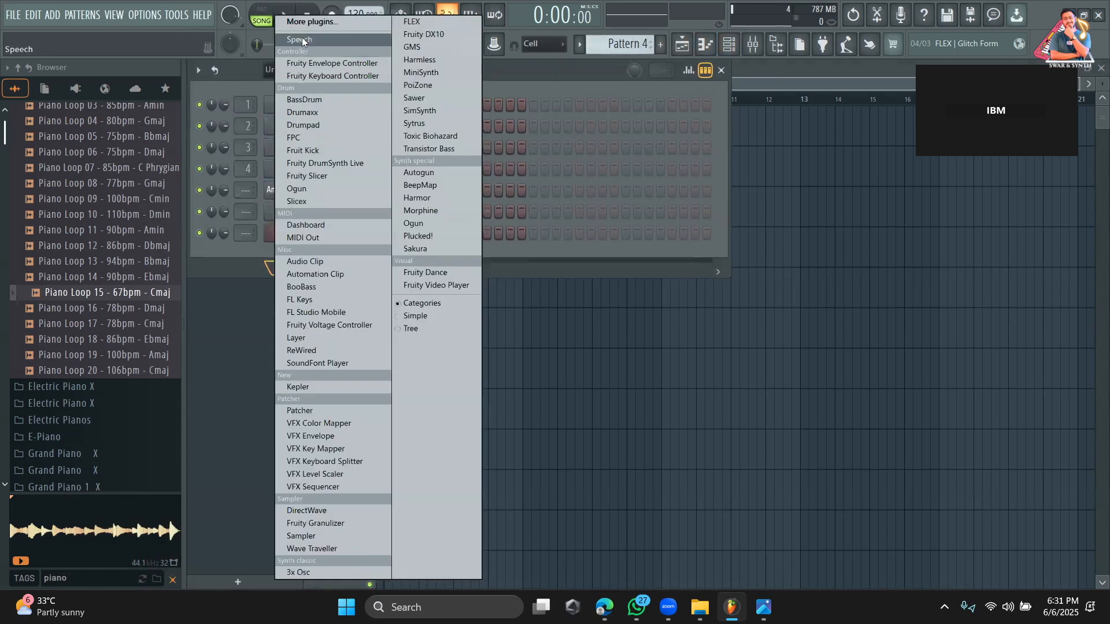
click(310, 21)
text(xpand)
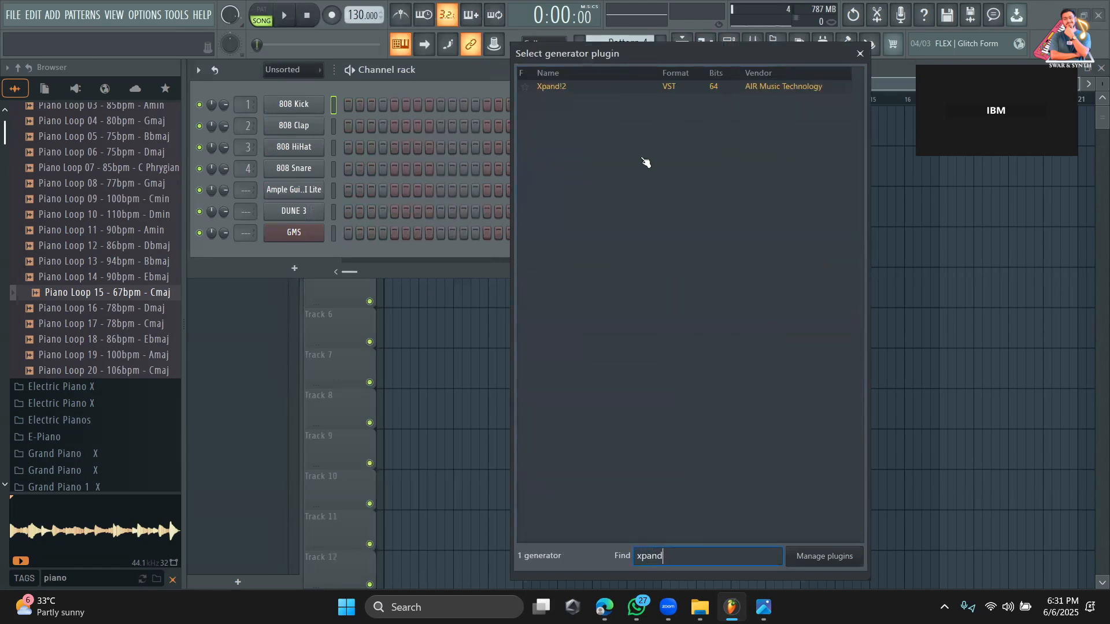
click(566, 86)
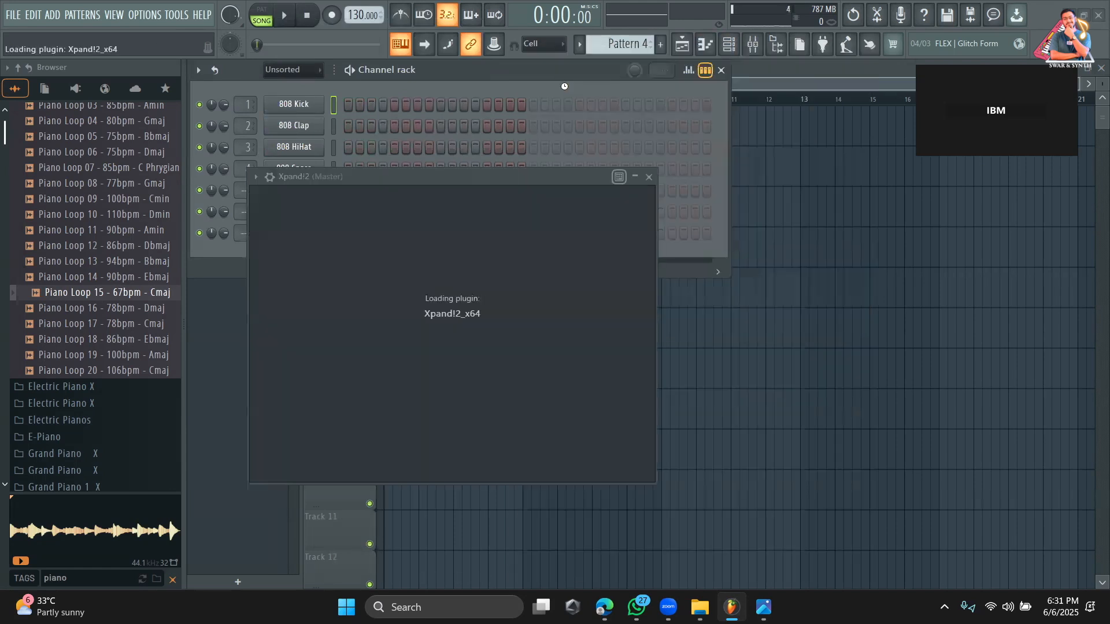
Load the 04 Ambient Piano preset from the 13 Acoustic Piano category in Xpand!2.
drag(541, 179, 553, 381)
drag(568, 343, 607, 110)
click(534, 415)
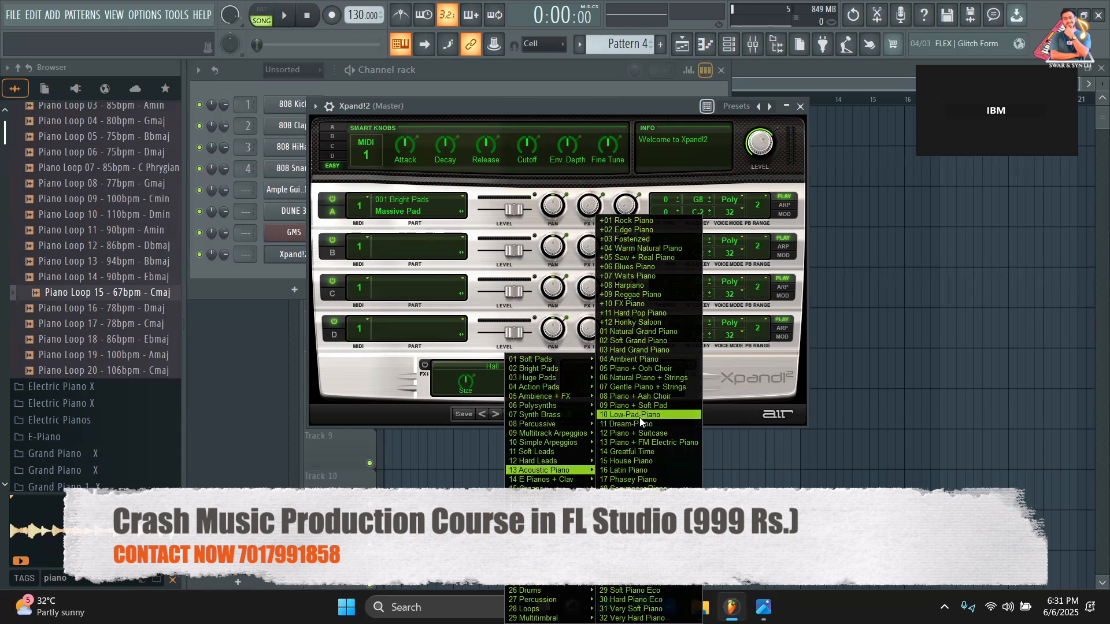
click(643, 360)
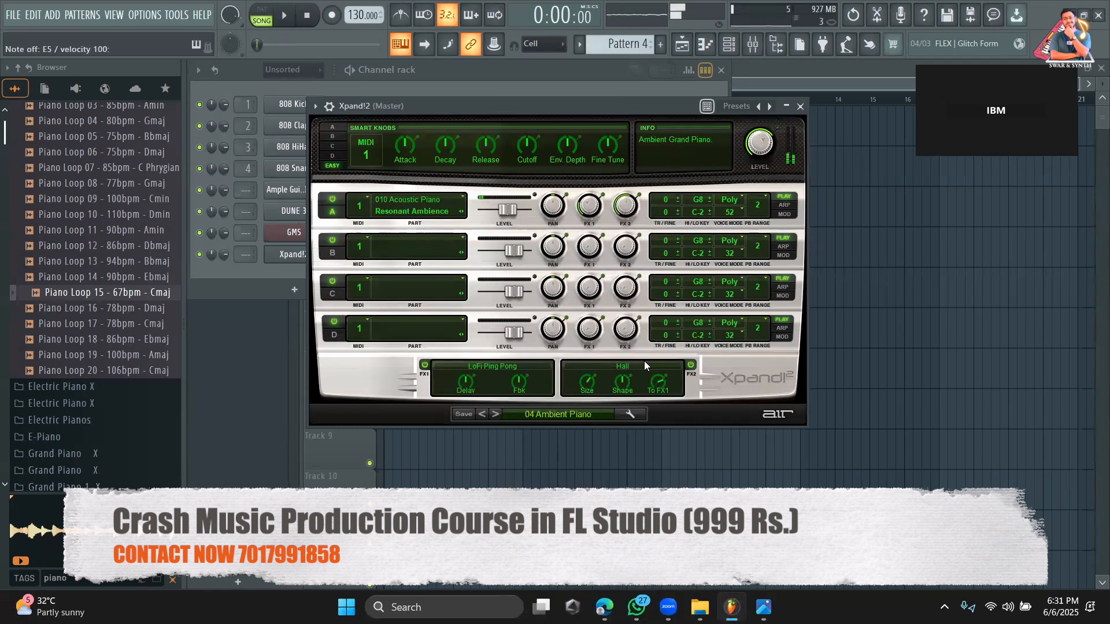
Select Pattern 5 and open the piano roll for the Xpand!2 channel.
scroll(615, 45, up, 1)
key(m)
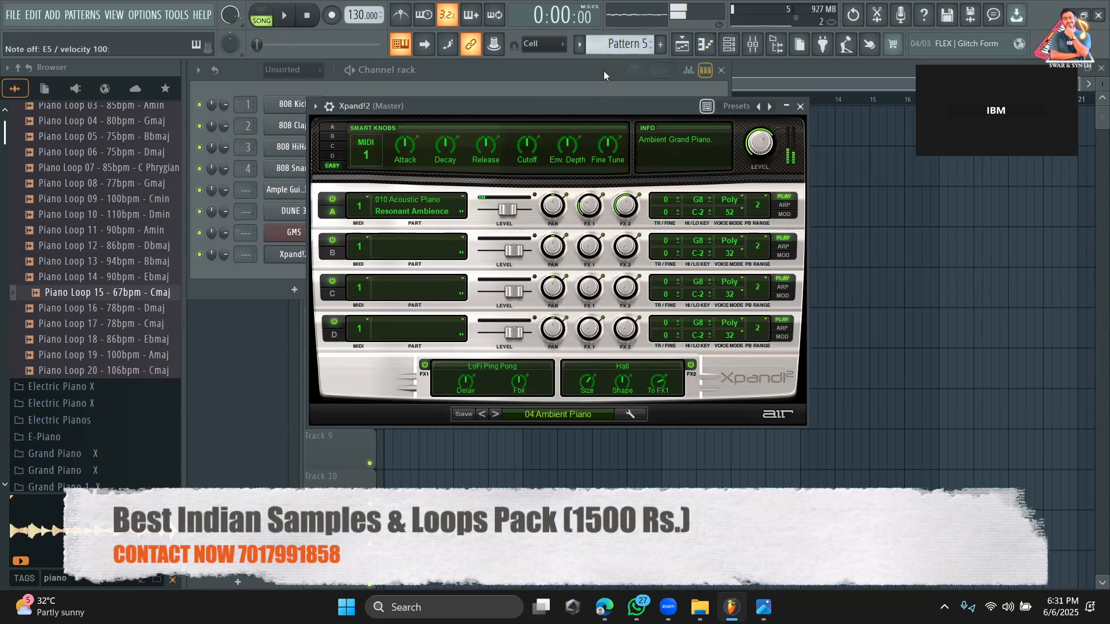
click(266, 276)
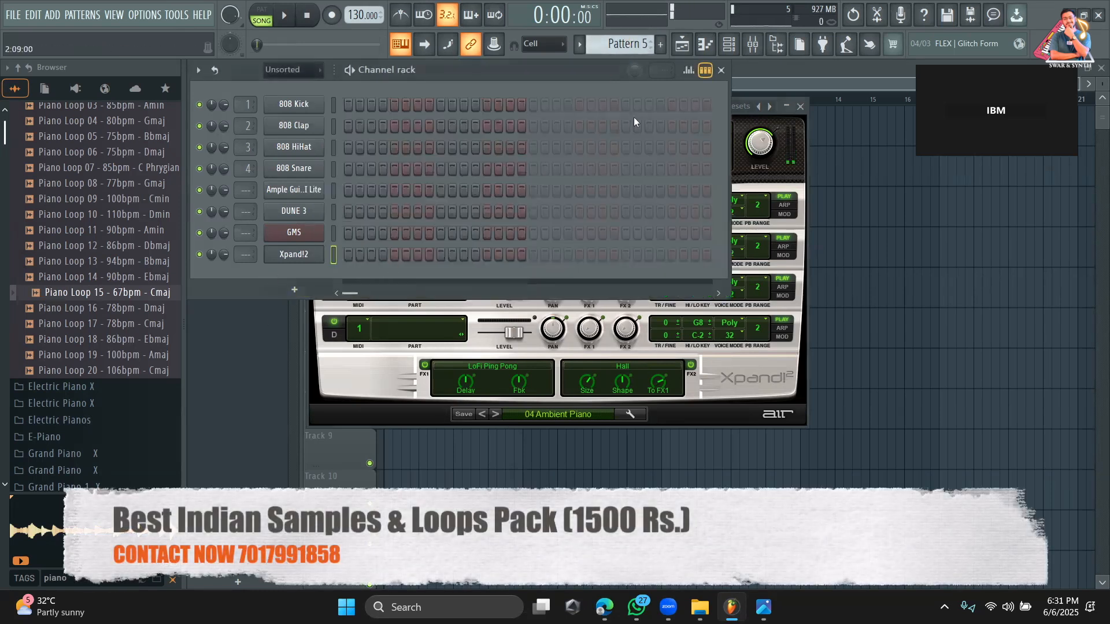
click(705, 70)
click(430, 256)
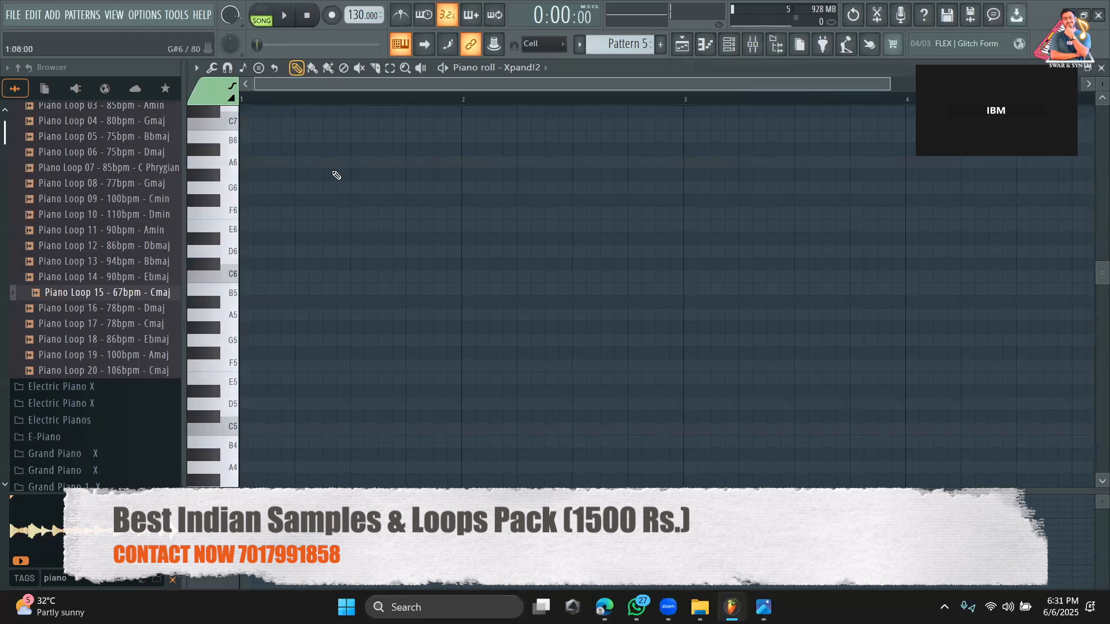
Stamp major chords rooted on C6 and F6 into bar 1, each half a bar long.
click(259, 68)
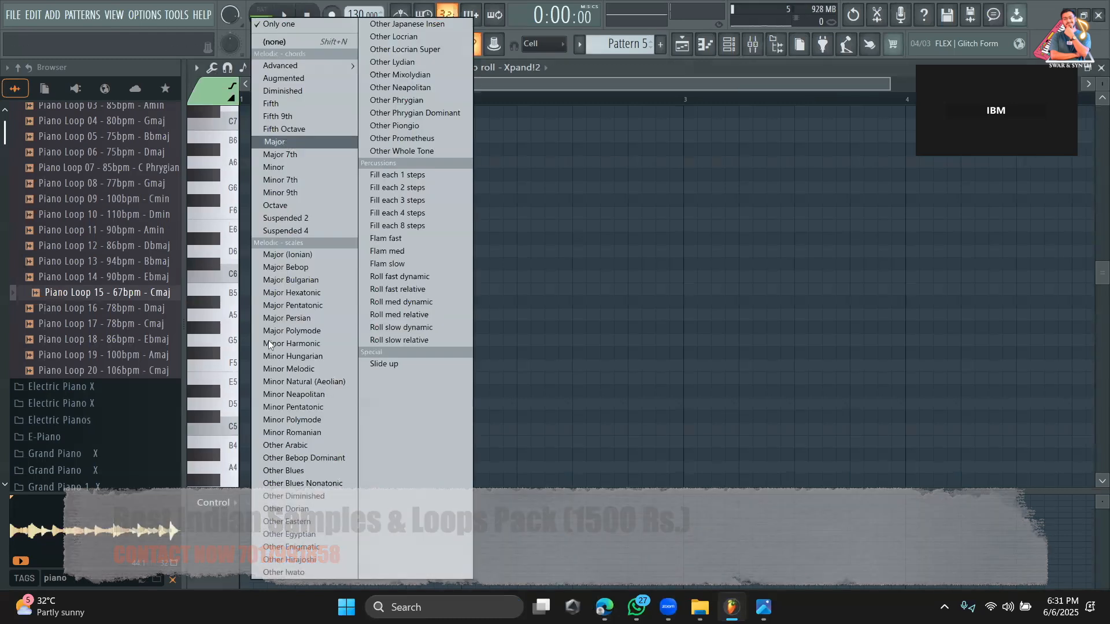
click(286, 142)
click(246, 277)
drag(265, 278, 345, 278)
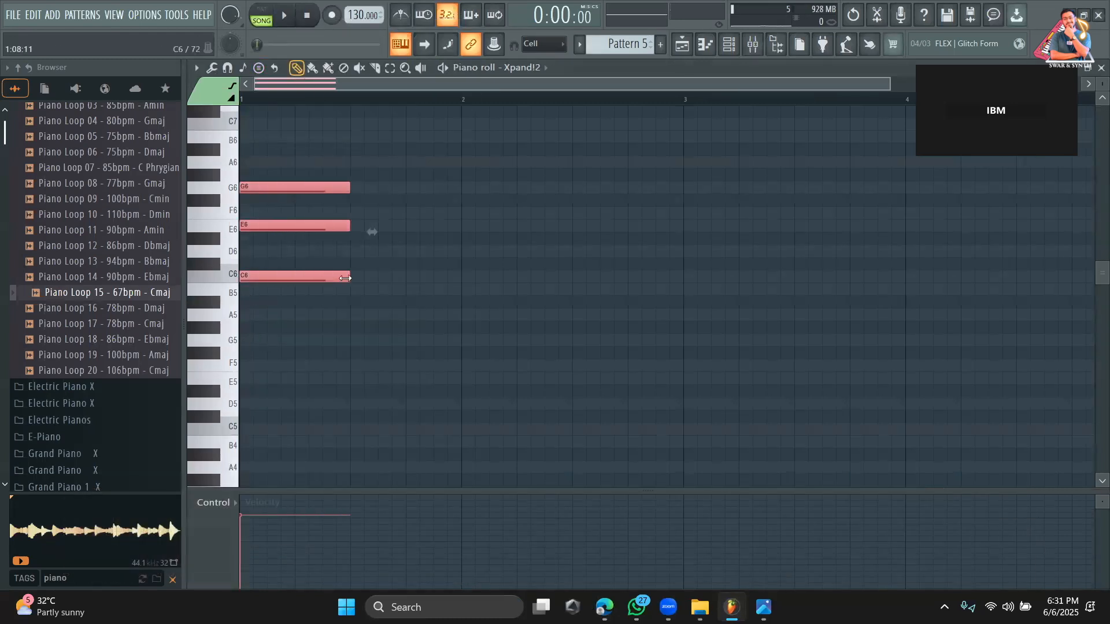
click(259, 68)
click(291, 138)
click(358, 213)
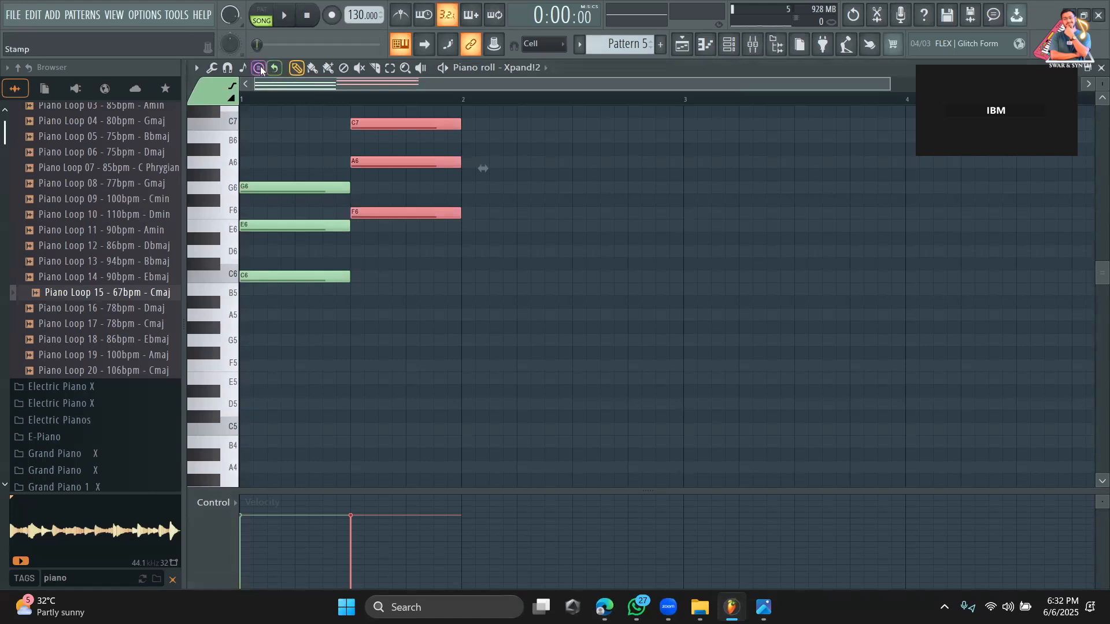
Stamp major chords rooted on C6 and G6 into the first and second halves of bar 2.
click(260, 68)
click(280, 144)
click(463, 277)
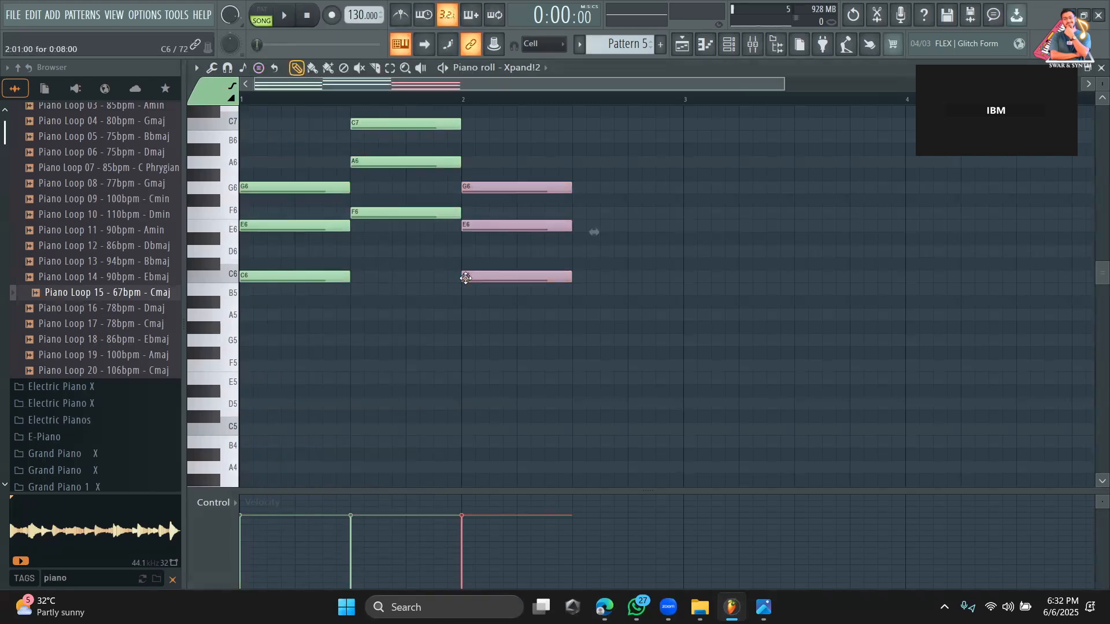
click(262, 67)
click(293, 140)
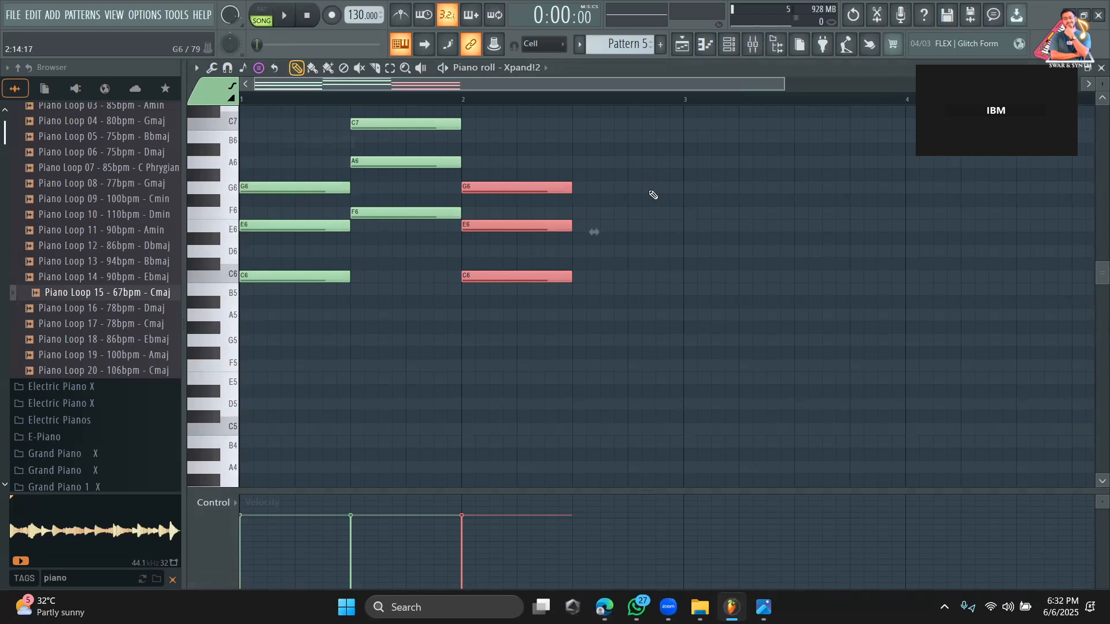
click(586, 188)
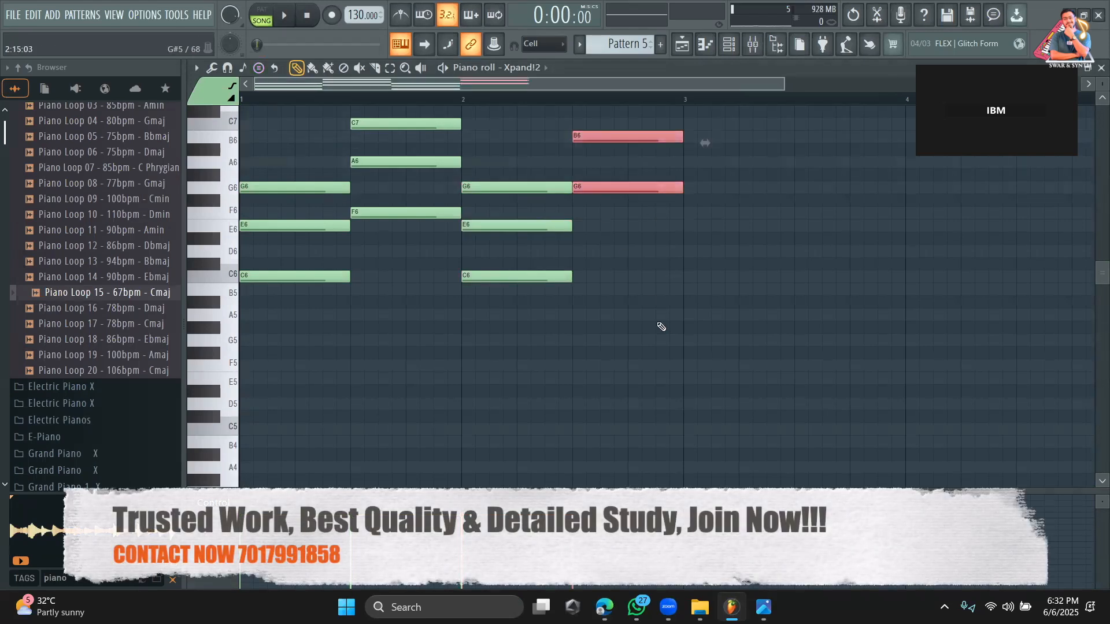
Switch playback to pattern mode and listen to the four-chord progression.
scroll(673, 329, up, 3)
click(249, 18)
key(space)
scroll(866, 299, down, 1)
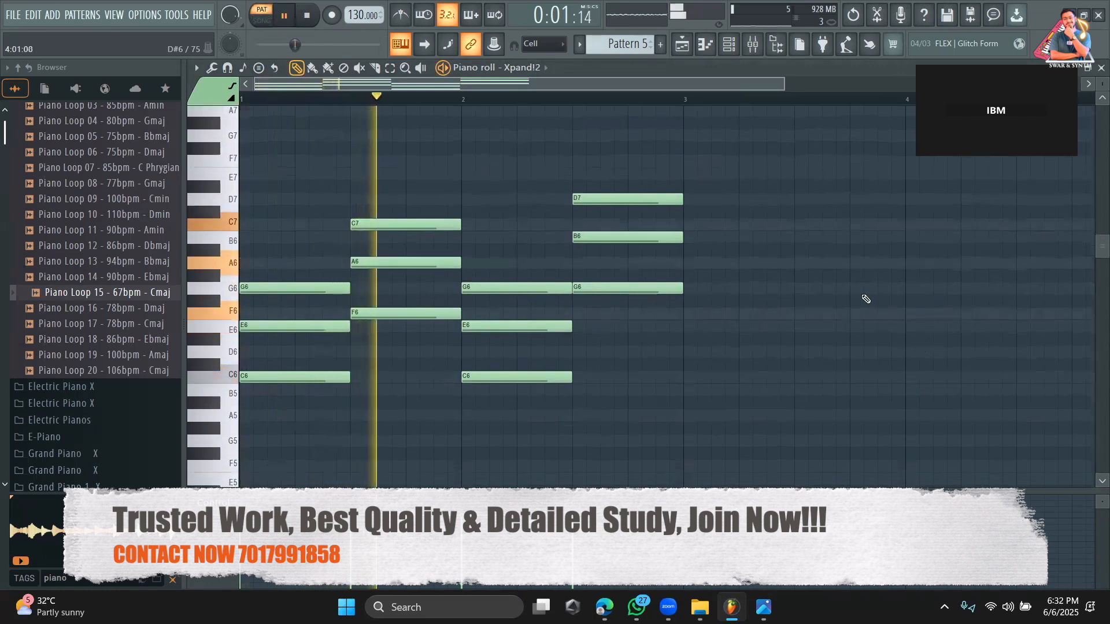
key(e)
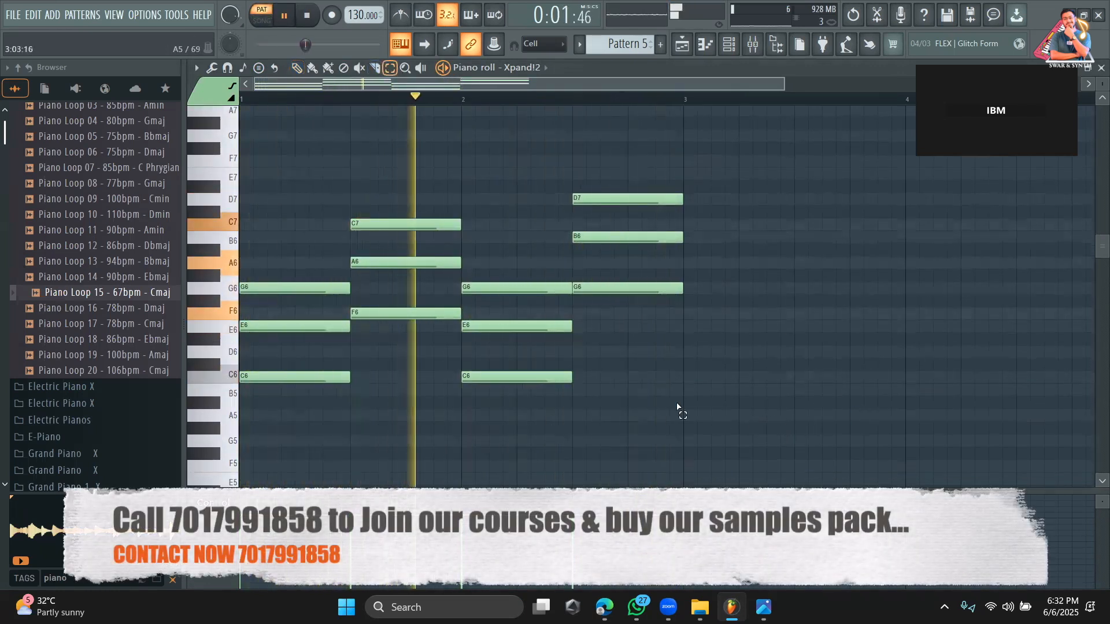
click(300, 69)
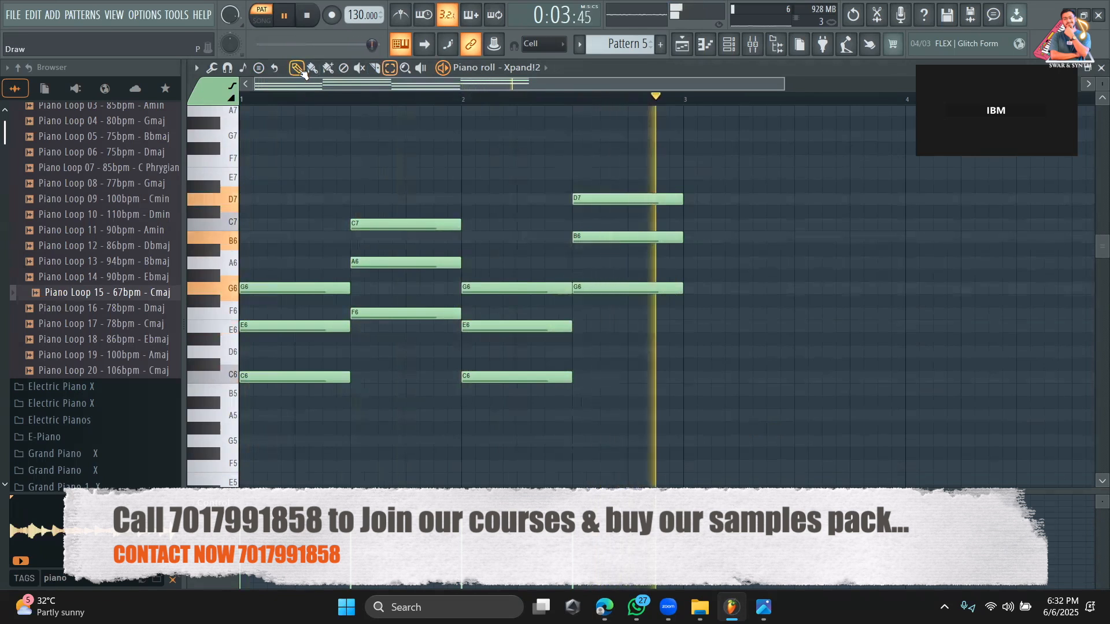
key(space)
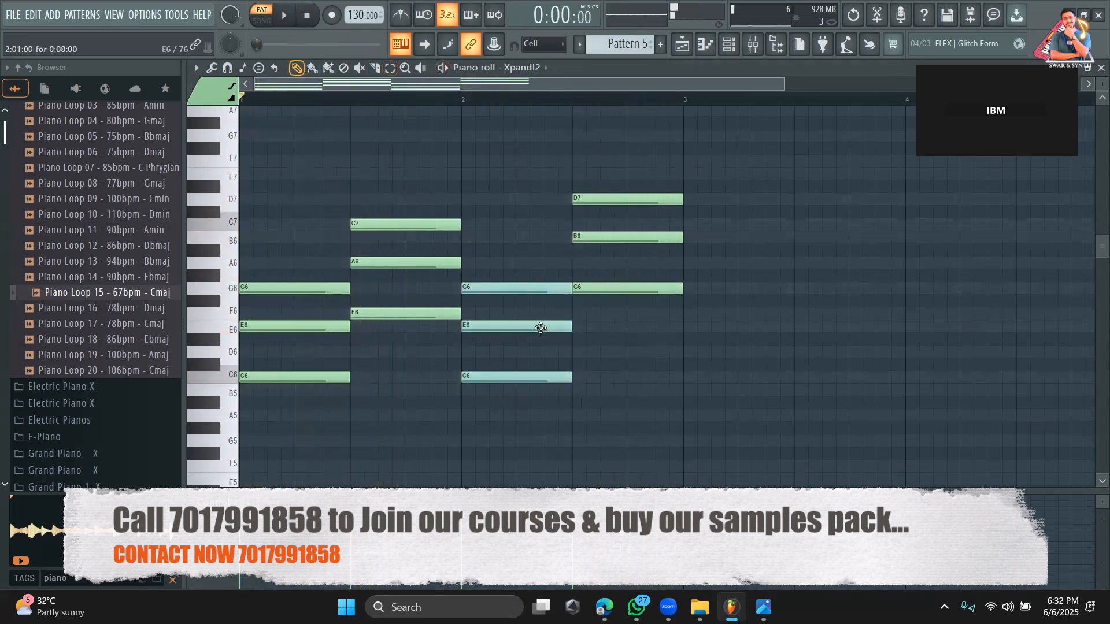
Duplicate all four chords one octave lower, with the first copy rooted on C5, and play the layered progression.
key(ctrl+a)
scroll(484, 437, down, 4)
drag(264, 221, 251, 359)
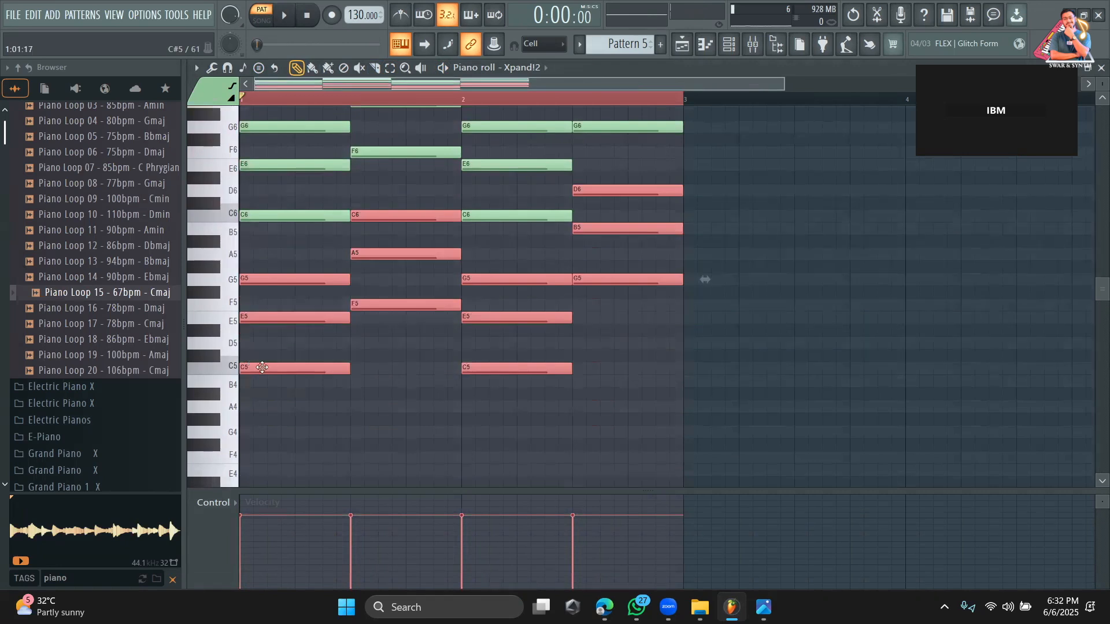
scroll(532, 362, up, 2)
key(space)
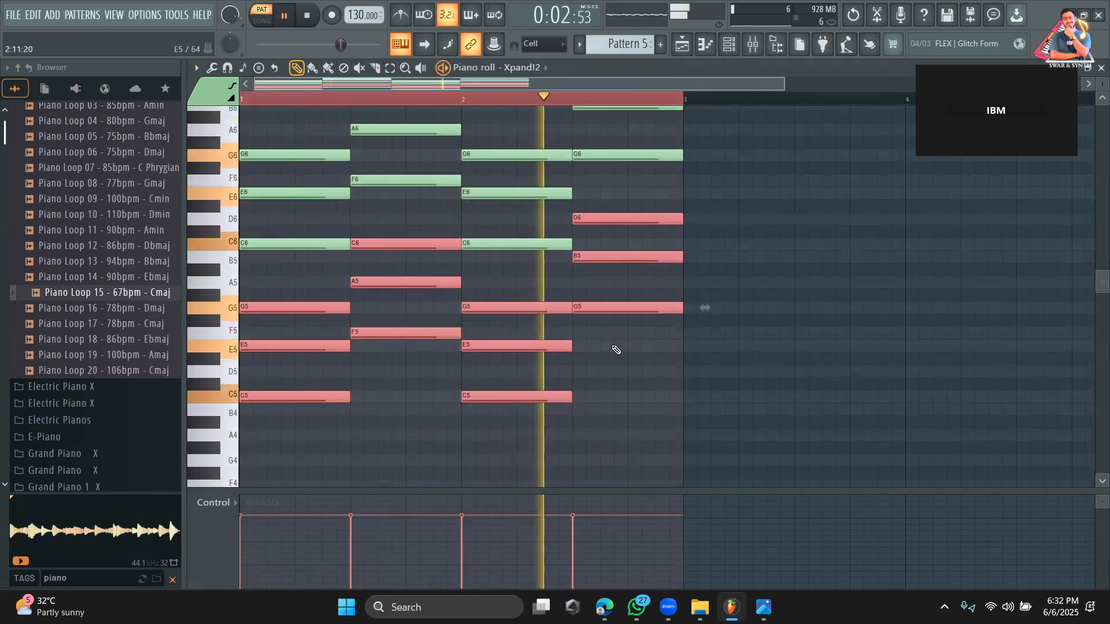
scroll(616, 347, up, 3)
key(space)
Delete all six notes of the C major chord in the first half of bar 2.
click(390, 68)
scroll(717, 397, down, 2)
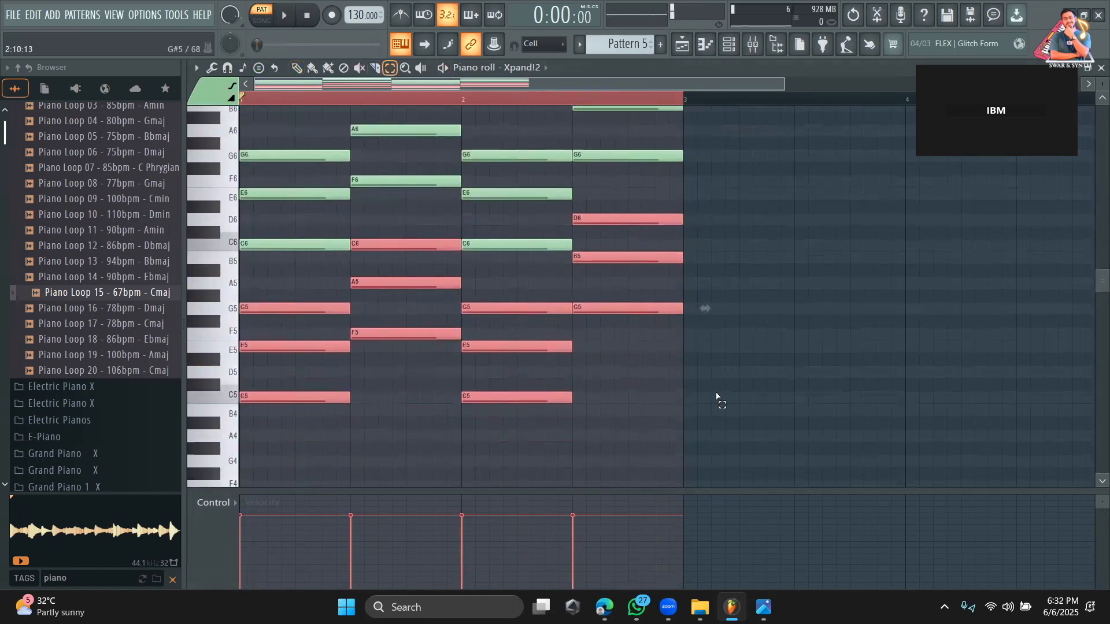
scroll(745, 439, up, 2)
click(742, 424)
click(296, 68)
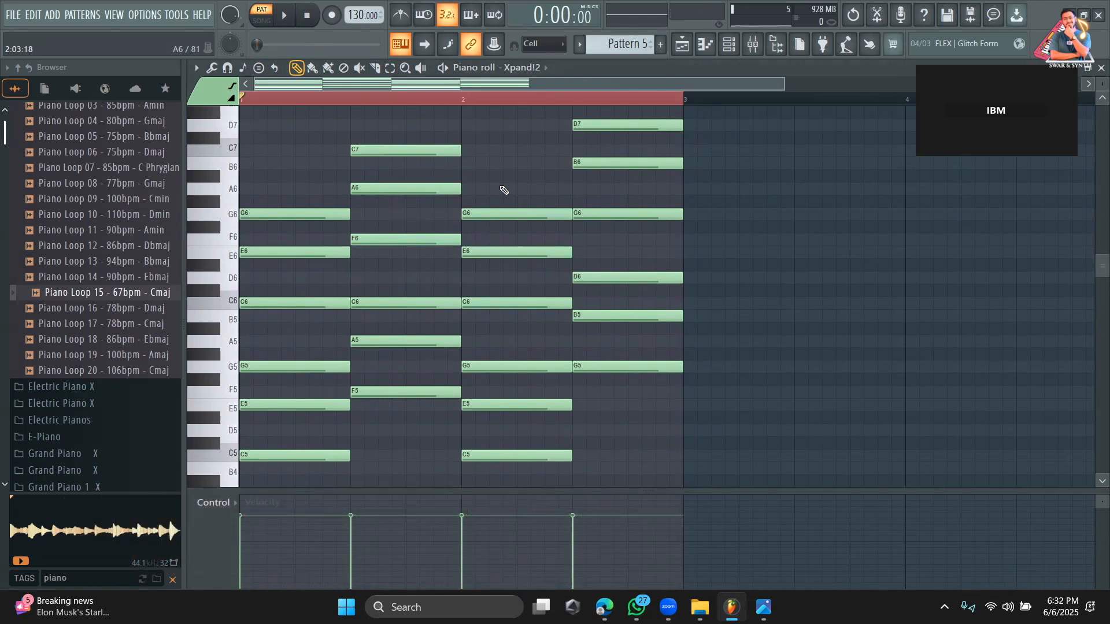
right_click(503, 214)
right_click(506, 252)
right_click(510, 303)
right_click(516, 366)
right_click(521, 405)
right_click(528, 456)
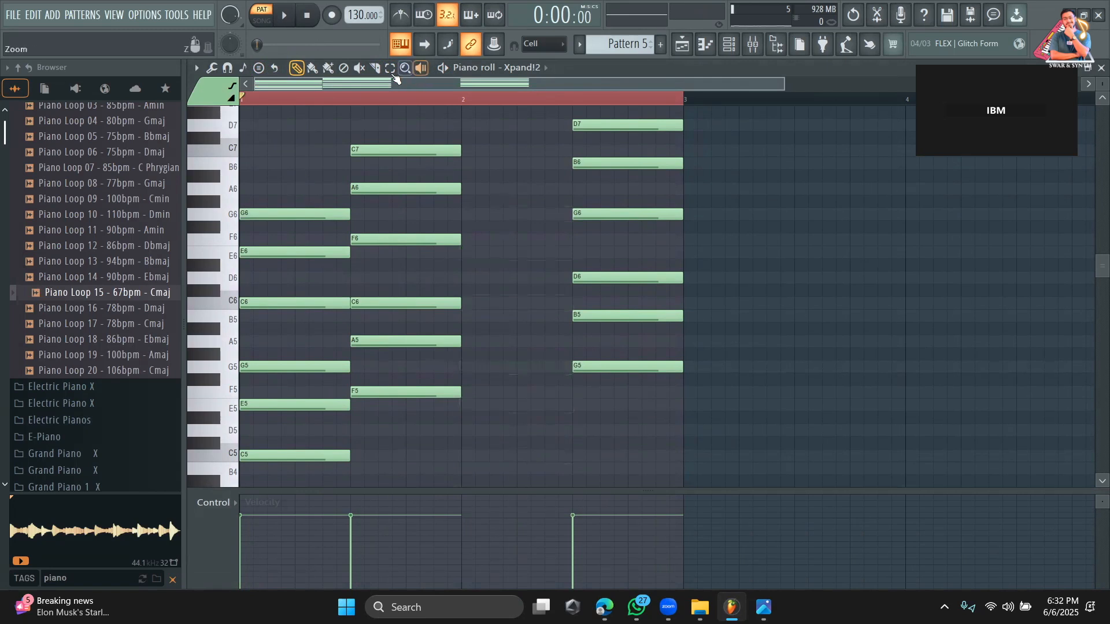
Move the G major chord notes to the start of bar 2 and copy bar 1's C major chord into the second half of bar 2.
drag(723, 373, 484, 120)
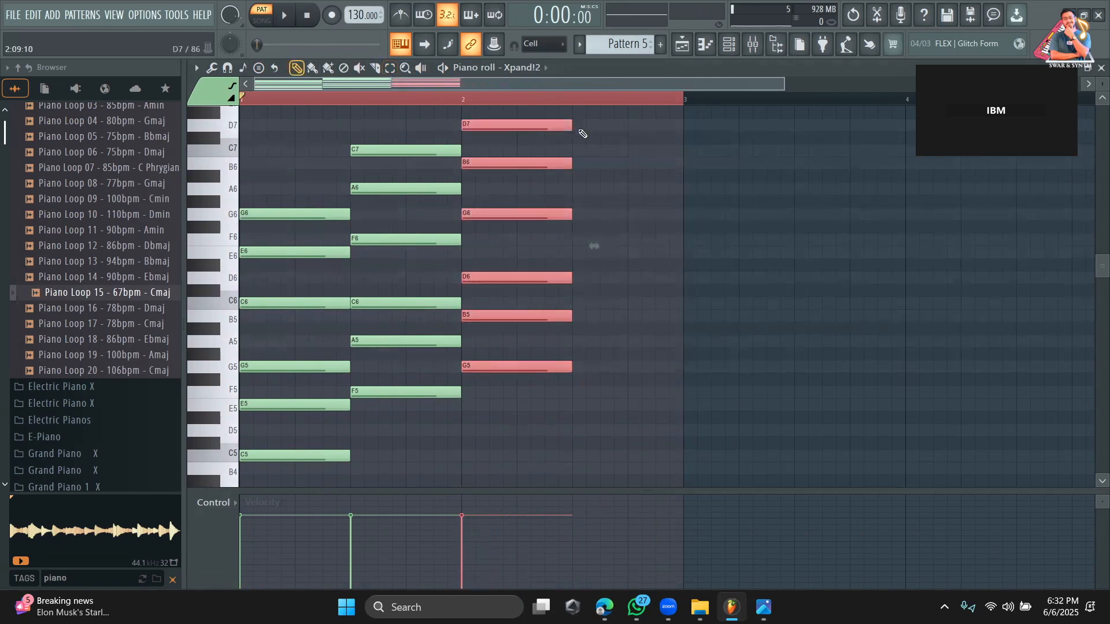
mouse_move(580, 128)
mouse_down()
mouse_move(681, 132)
mouse_move(568, 138)
mouse_up()
drag(288, 202, 243, 460)
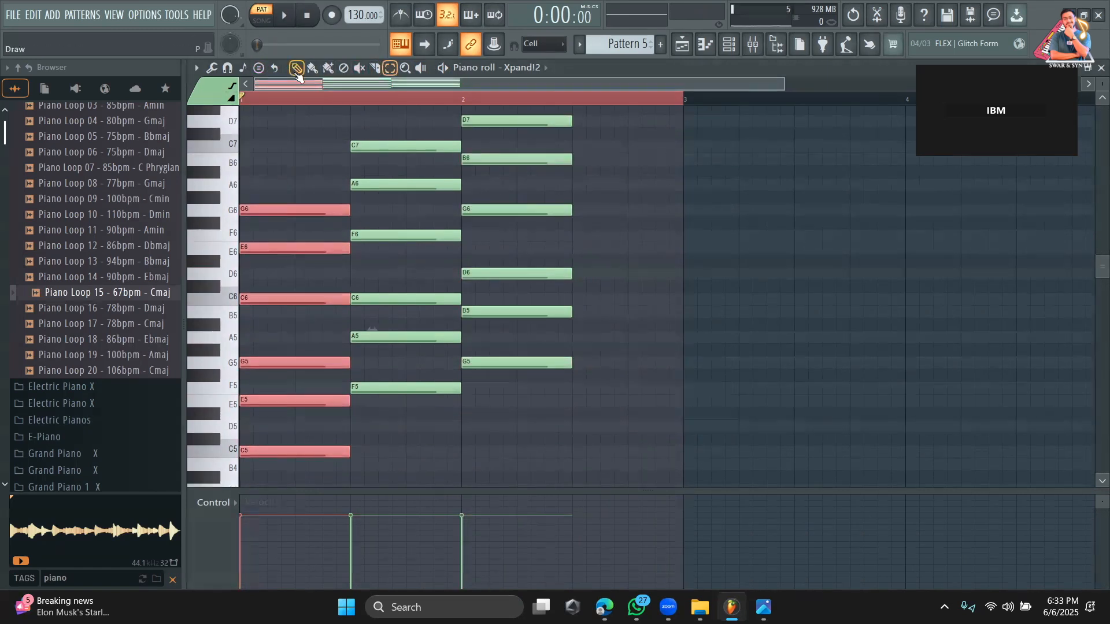
drag(264, 248, 592, 265)
Play the pattern to hear the reordered C, F, G, C chord progression.
key(space)
scroll(744, 282, up, 1)
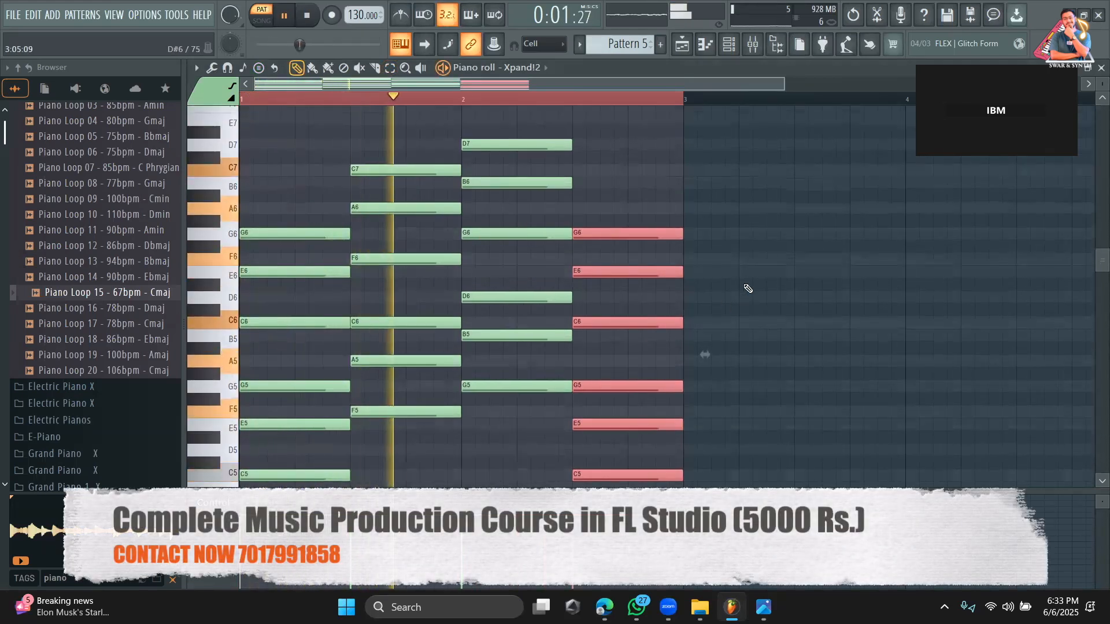
scroll(748, 288, up, 1)
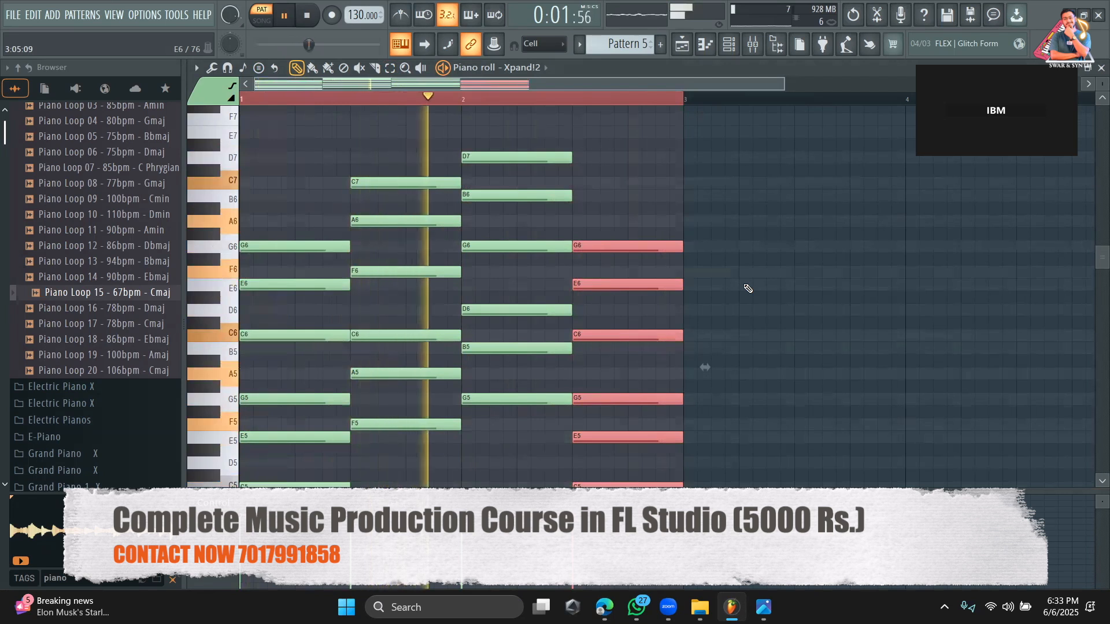
key(space)
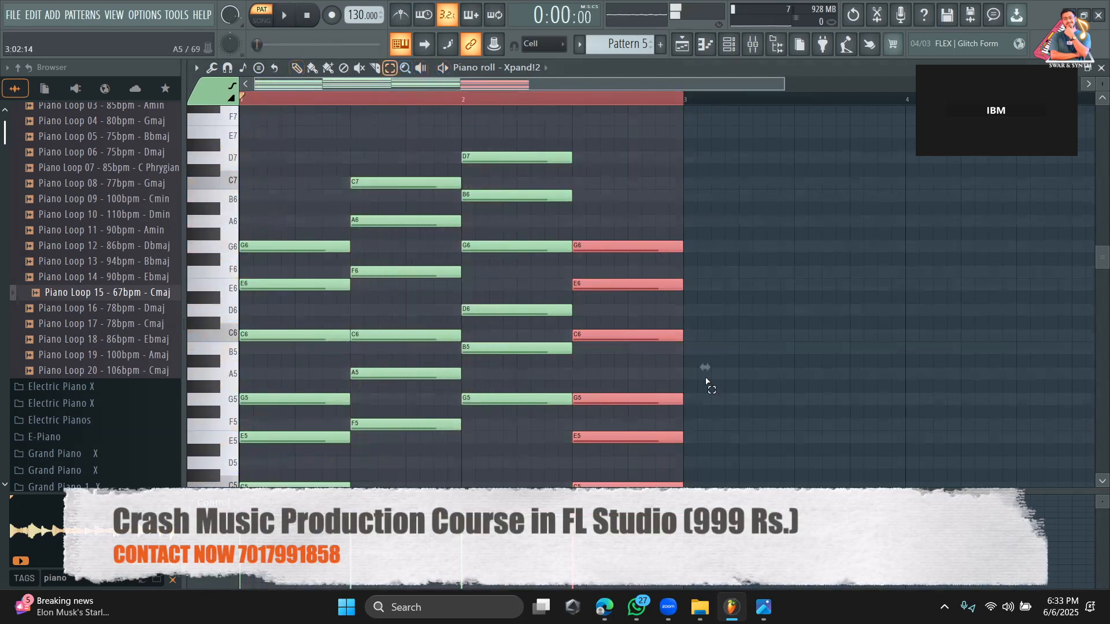
Select all chord notes and shorten each one to about an eighth of a bar.
scroll(706, 382, down, 7)
drag(741, 440, 414, 121)
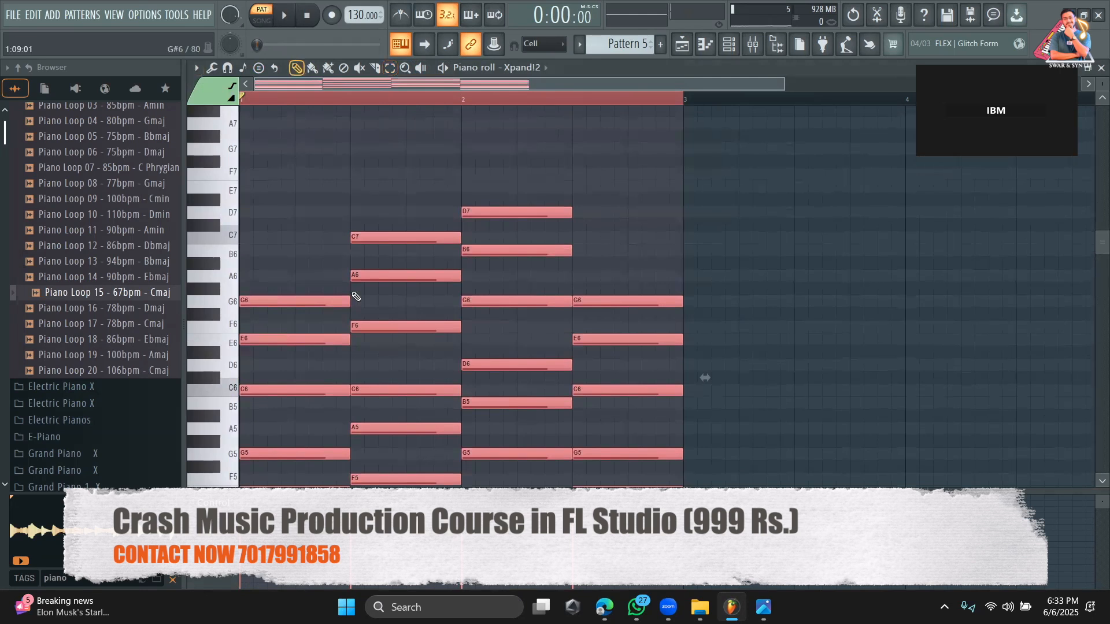
scroll(355, 297, down, 7)
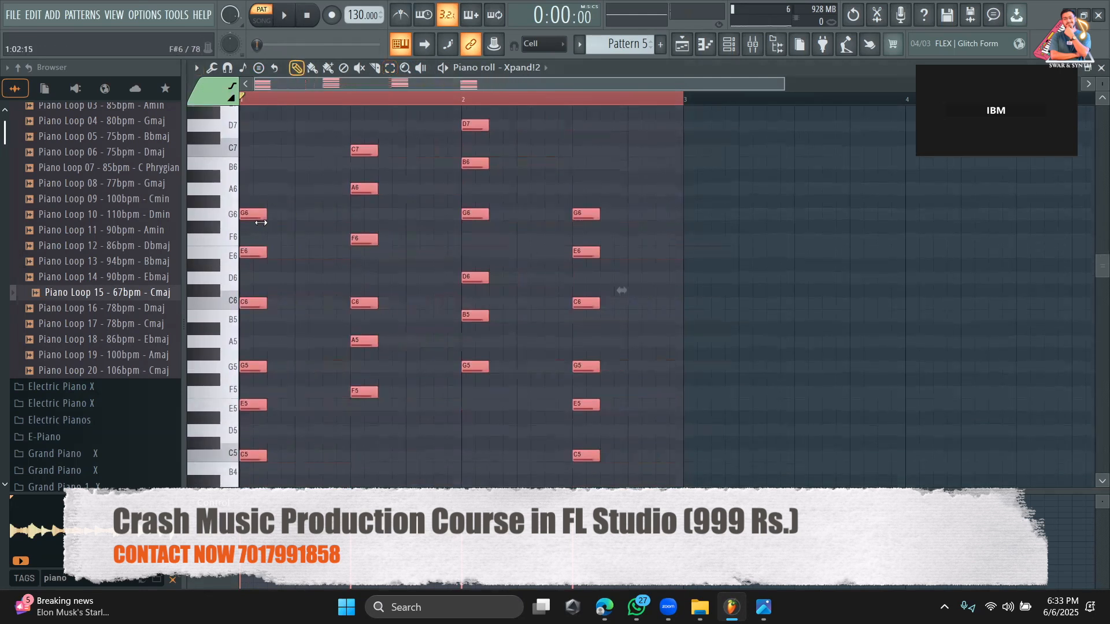
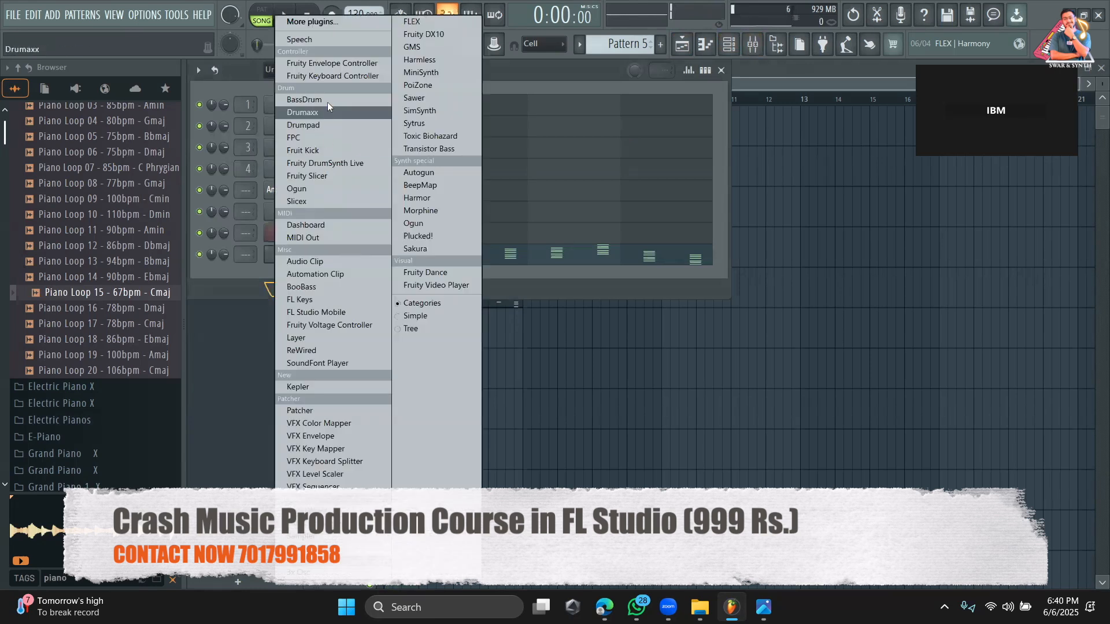
Add Kontakt 7 as a new generator channel by searching the generator plugins for "kon".
click(335, 18)
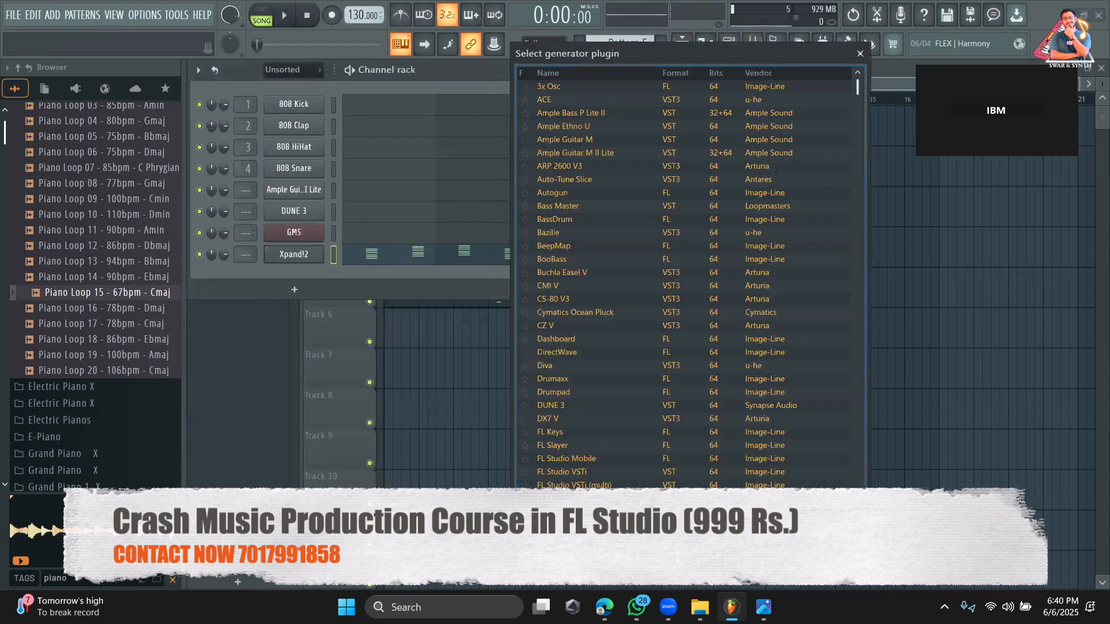
text(kon)
click(668, 90)
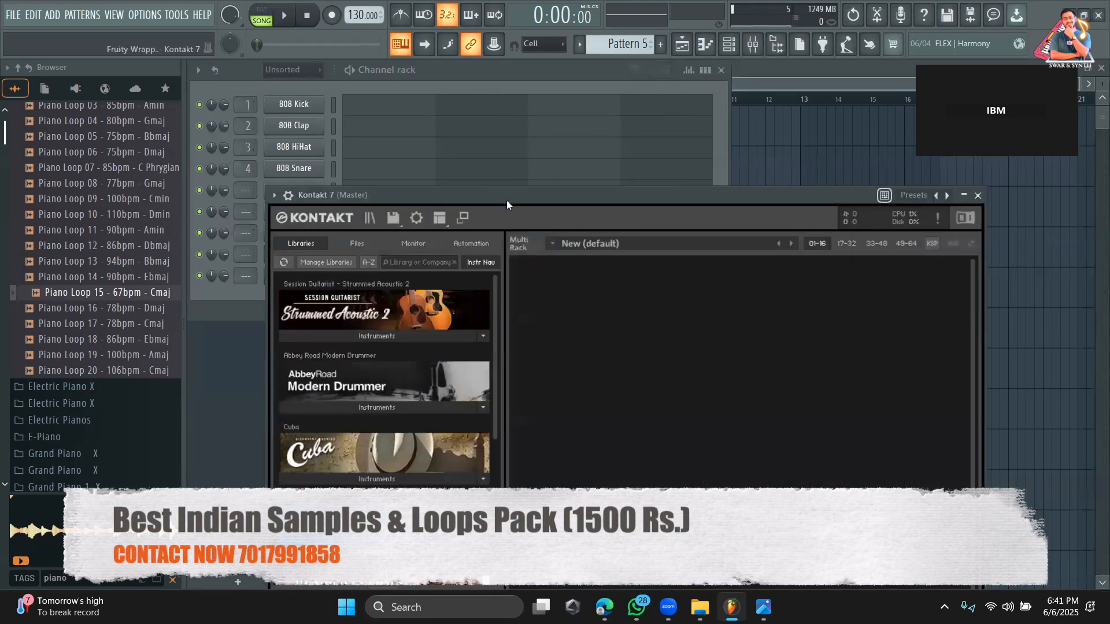
drag(539, 193, 544, 77)
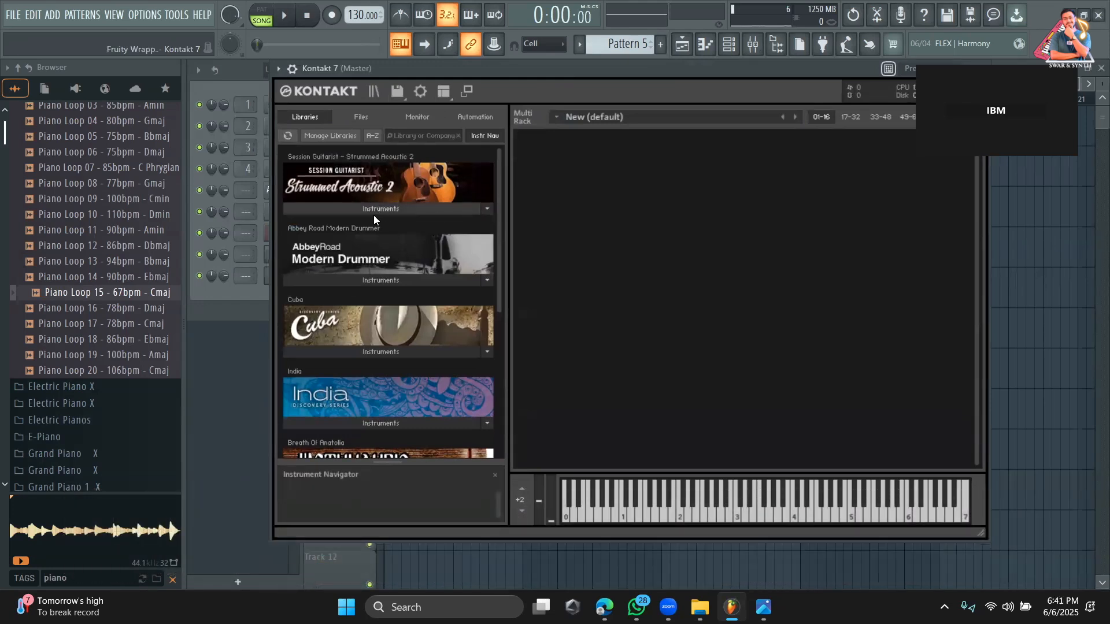
Load the Strummed Acoustic 2 - 6-String instrument from the Session Guitarist library into Kontakt 7.
click(374, 214)
drag(368, 235, 403, 249)
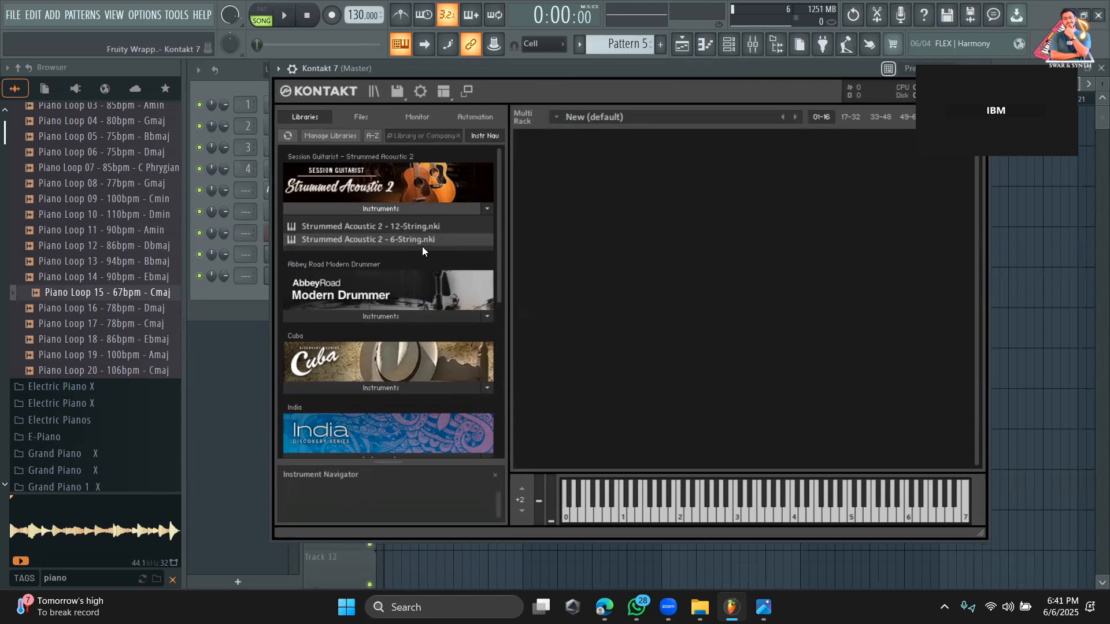
drag(409, 250, 612, 258)
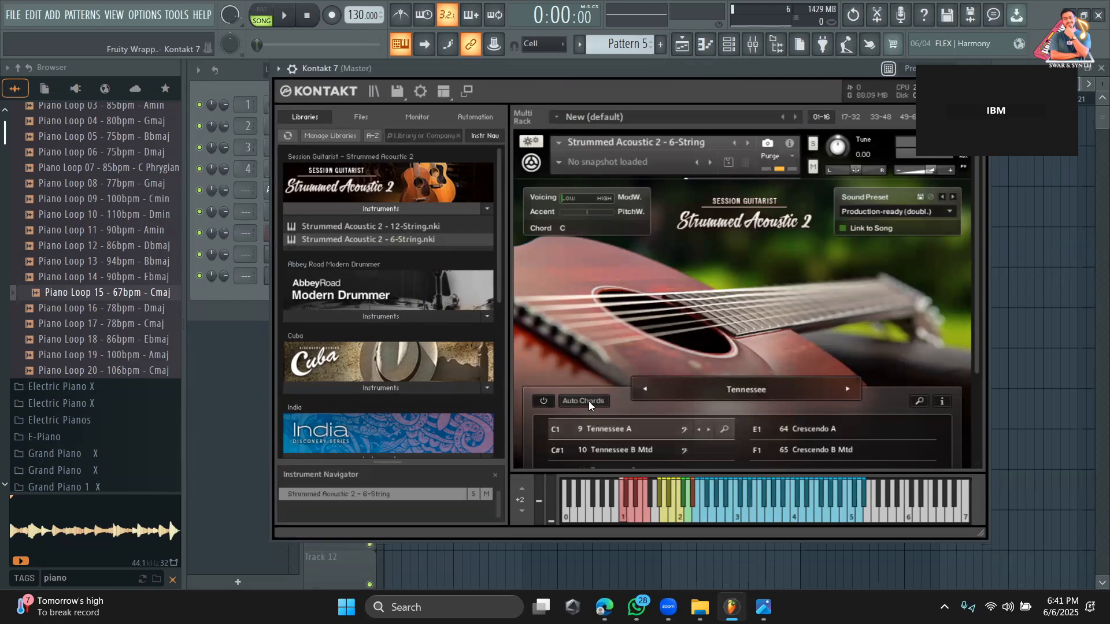
drag(722, 69, 660, 76)
scroll(675, 215, down, 2)
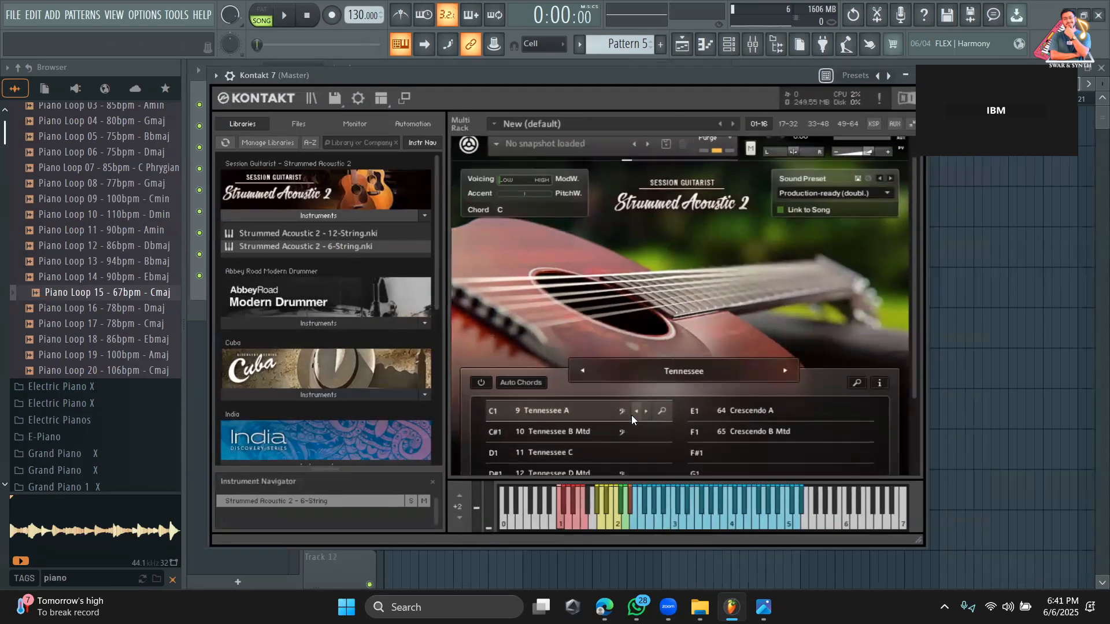
Audition two keys of the strummed guitar and turn on its Auto Chords.
click(673, 518)
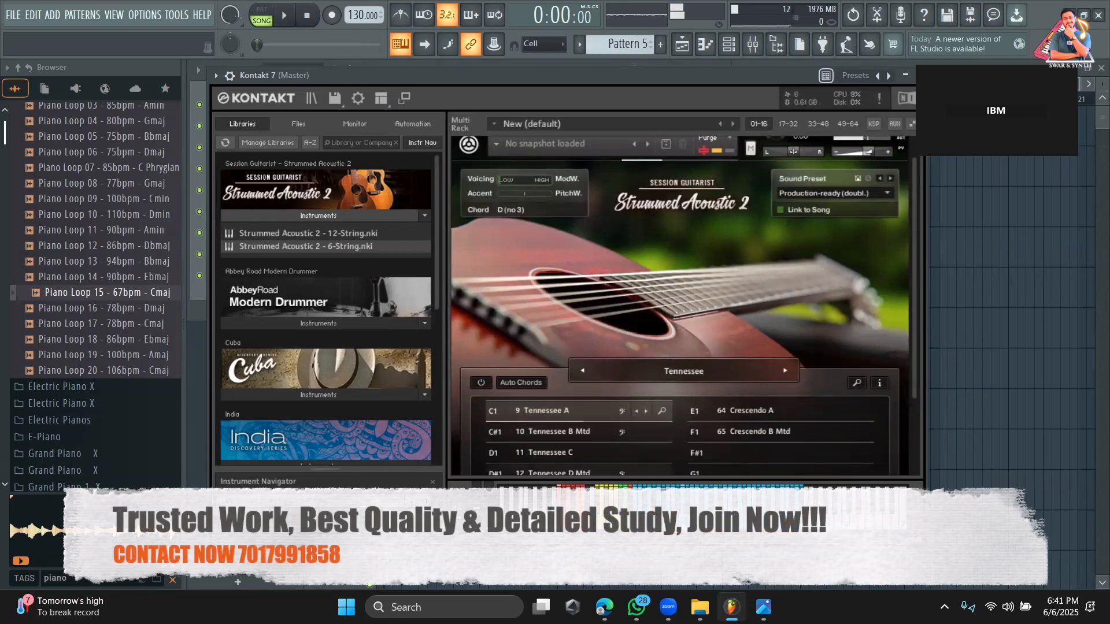
click(698, 520)
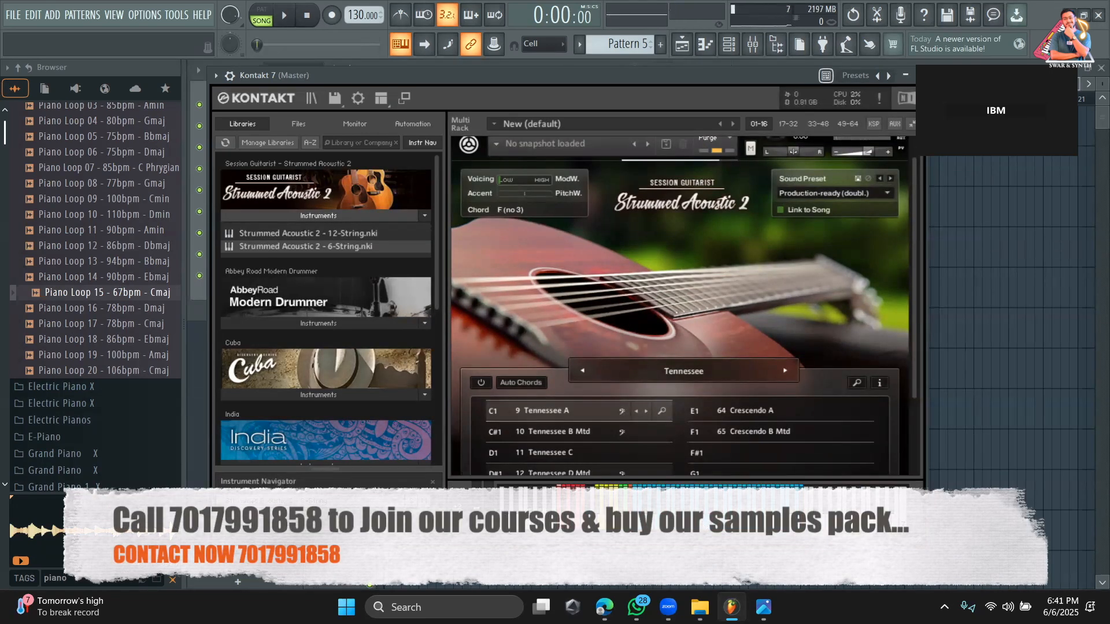
click(523, 383)
drag(550, 80, 697, 119)
drag(779, 118, 630, 106)
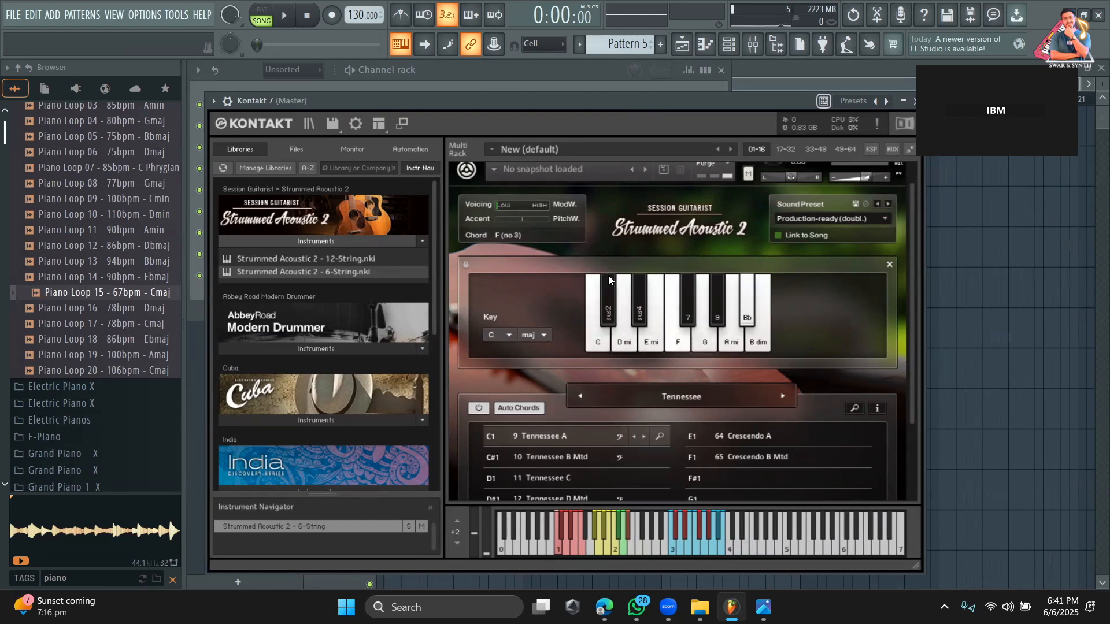
drag(564, 106, 807, 120)
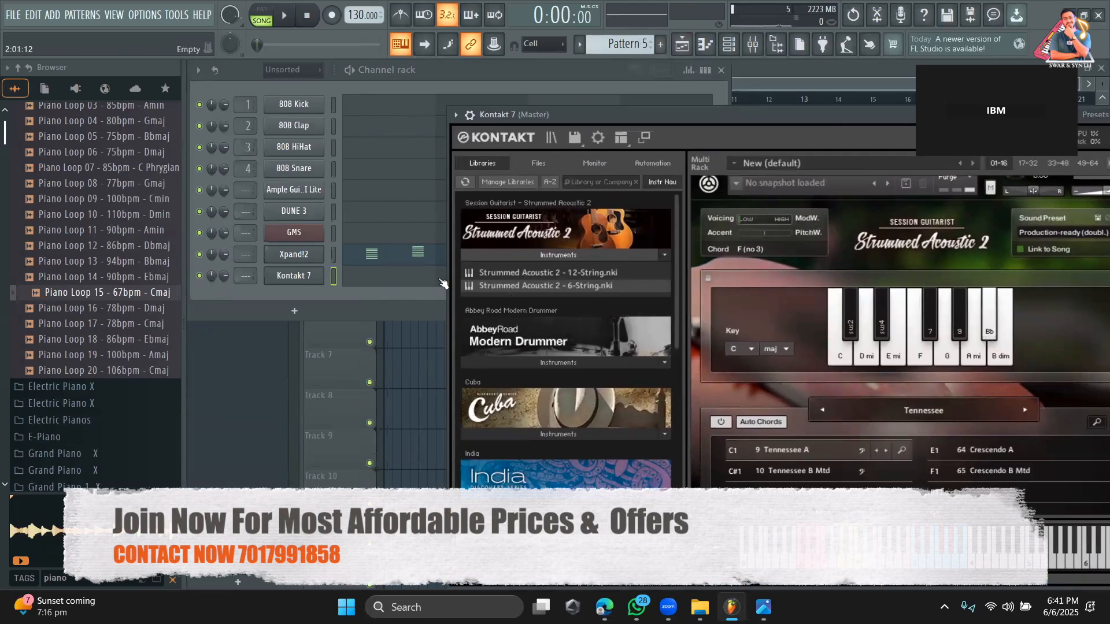
Play the white notes from C5 up to B5 and C5 again to hear the guitar's auto chords.
key(z)
key(x)
key(c)
key(v)
key(b)
key(n)
key(m)
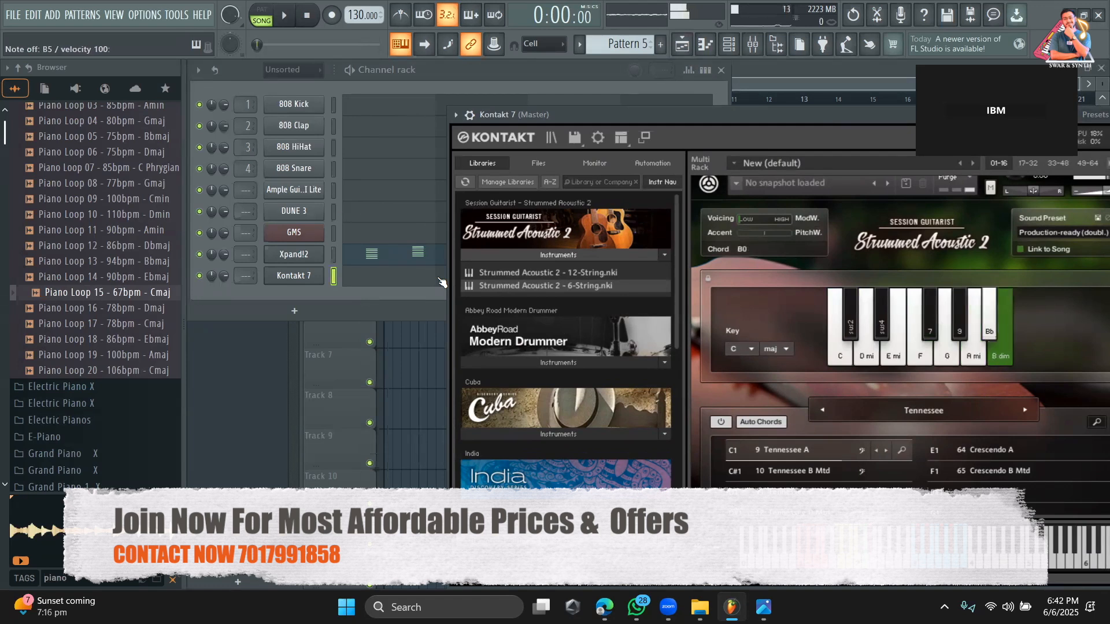
key(z)
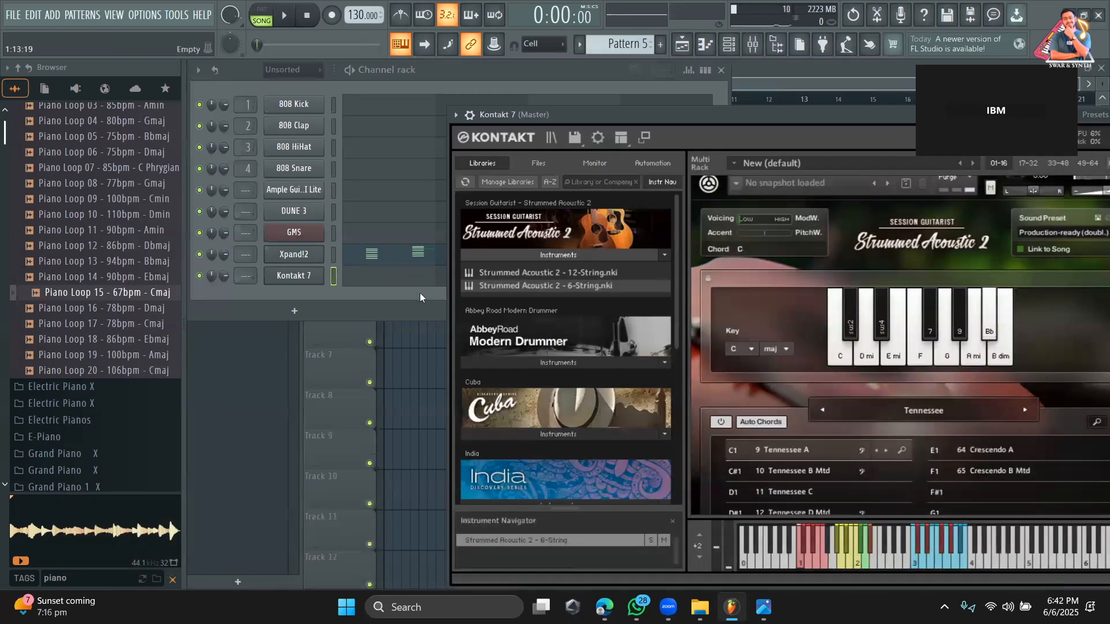
Place a half-bar C5 note at the start of bar 1 in the Kontakt 7 piano roll.
key(F7)
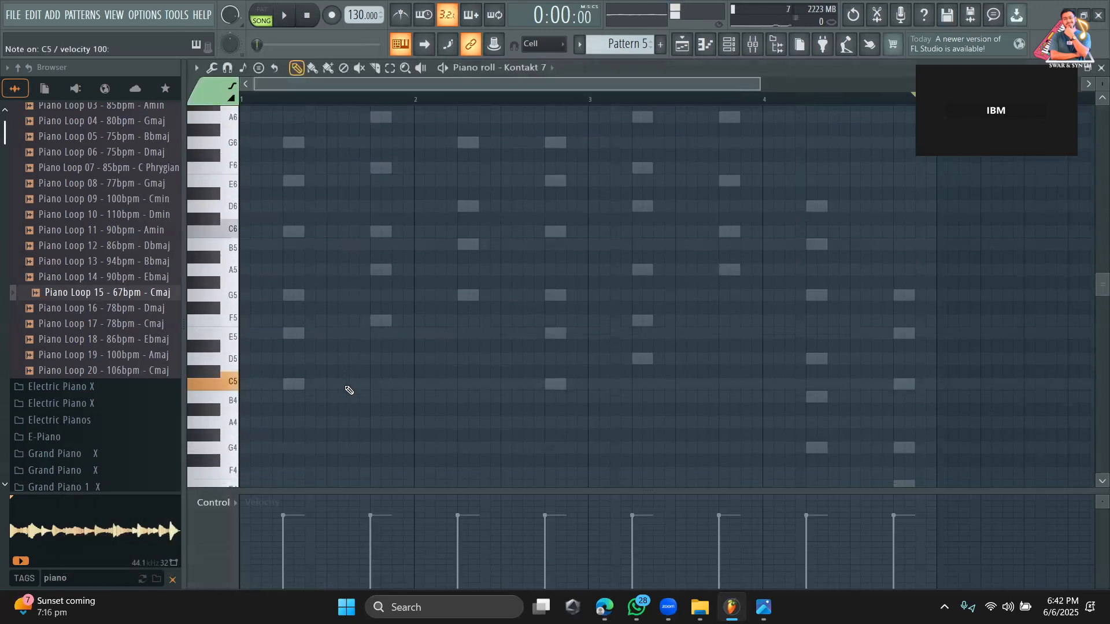
click(243, 385)
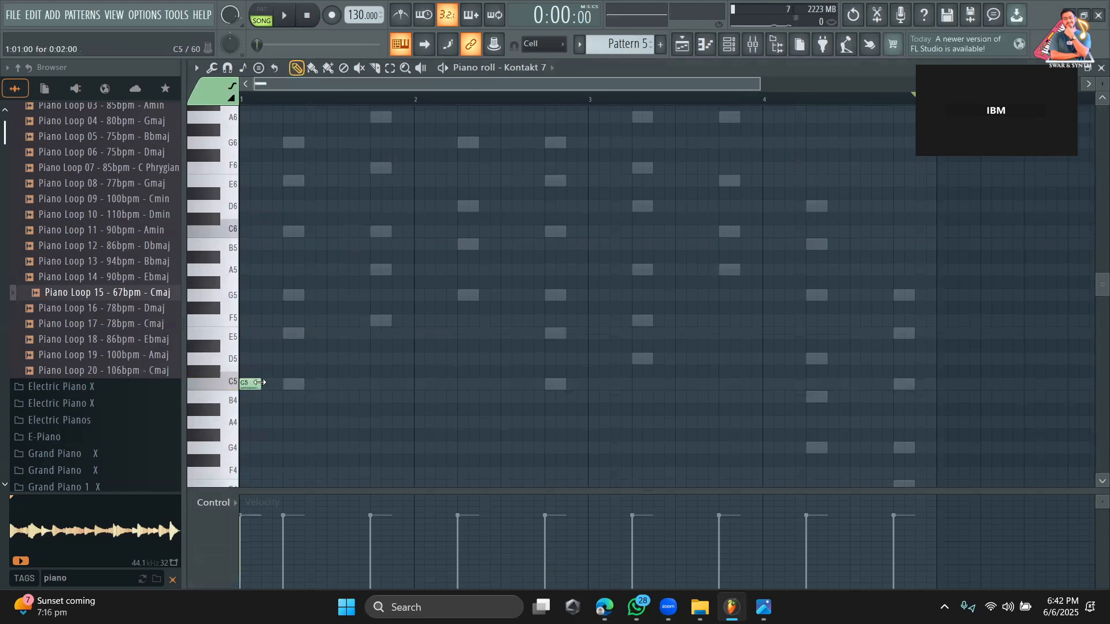
drag(293, 383, 322, 394)
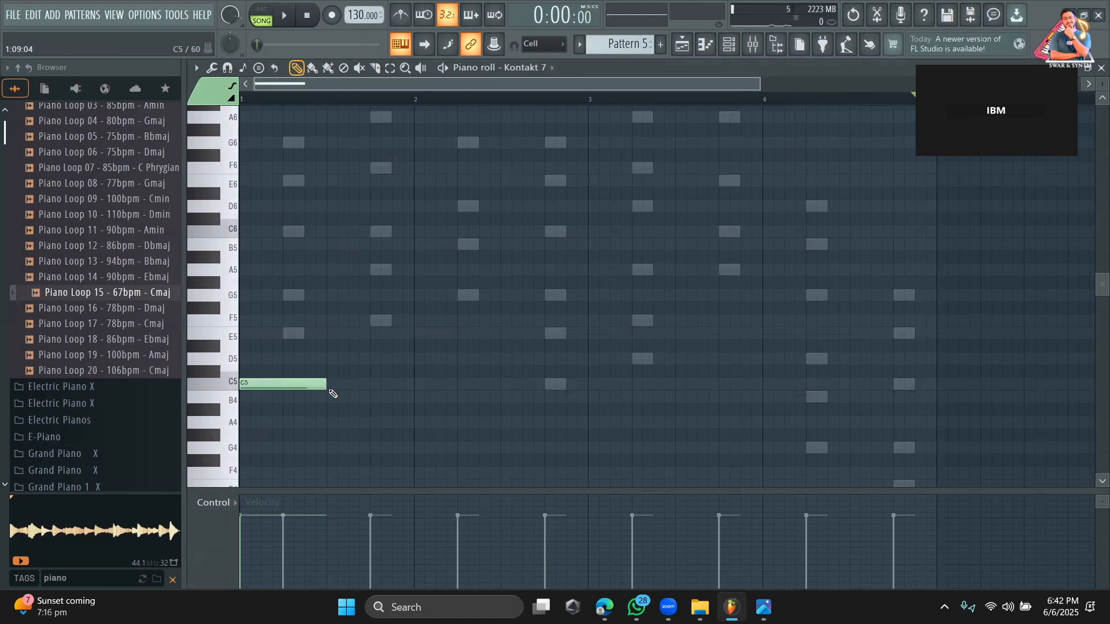
click(736, 45)
key(F6)
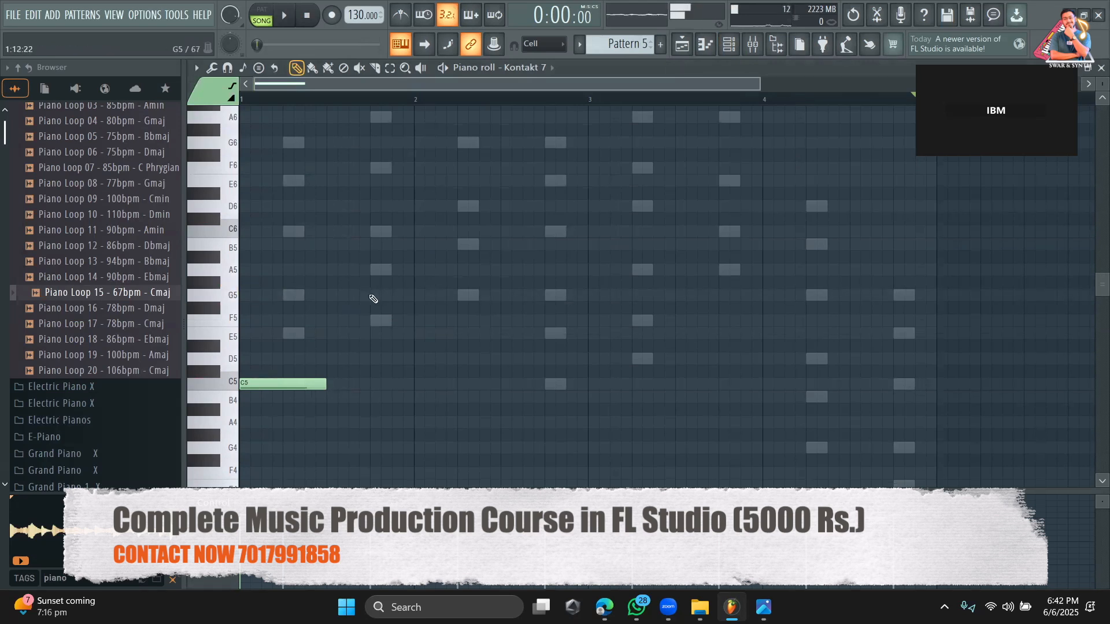
Add half-bar guitar notes F5 in the second half of bar 1 and G5 at the start of bar 2.
click(331, 298)
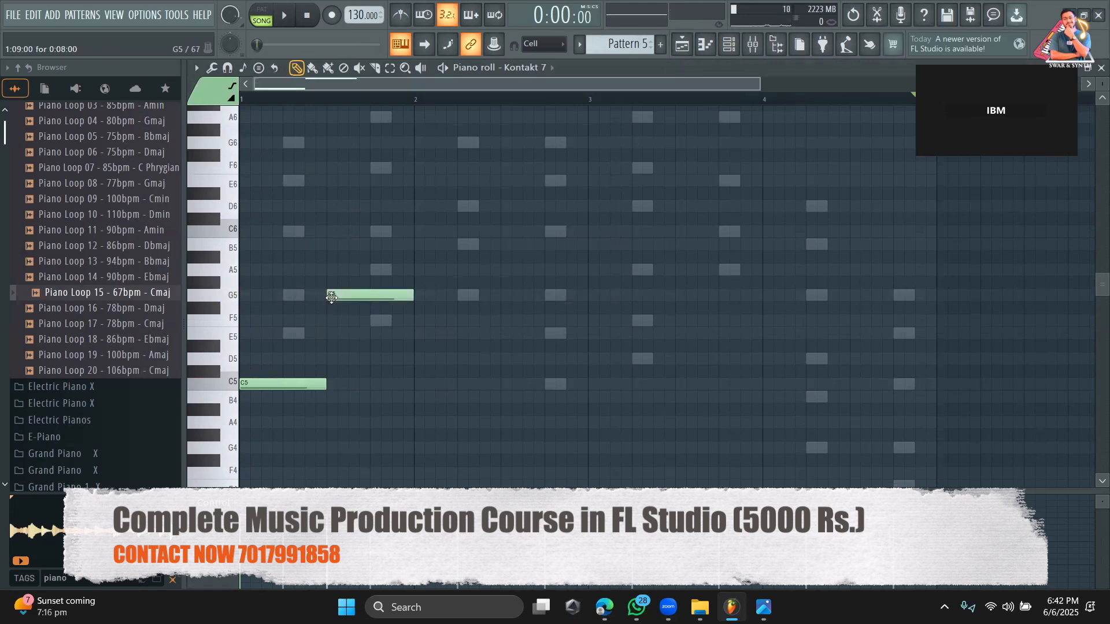
right_click(362, 297)
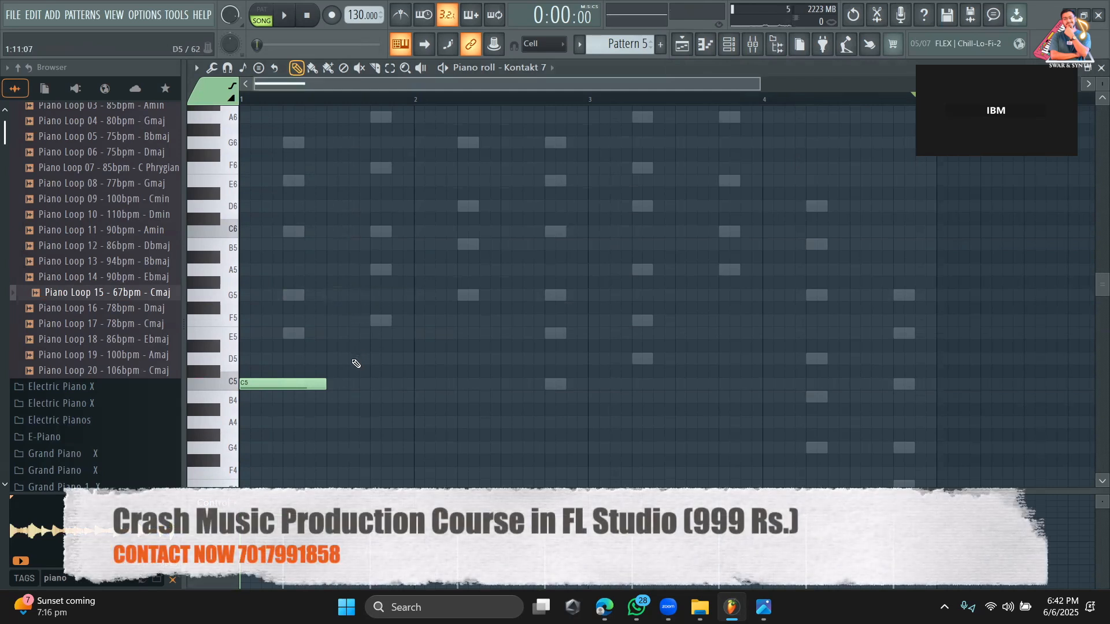
click(330, 322)
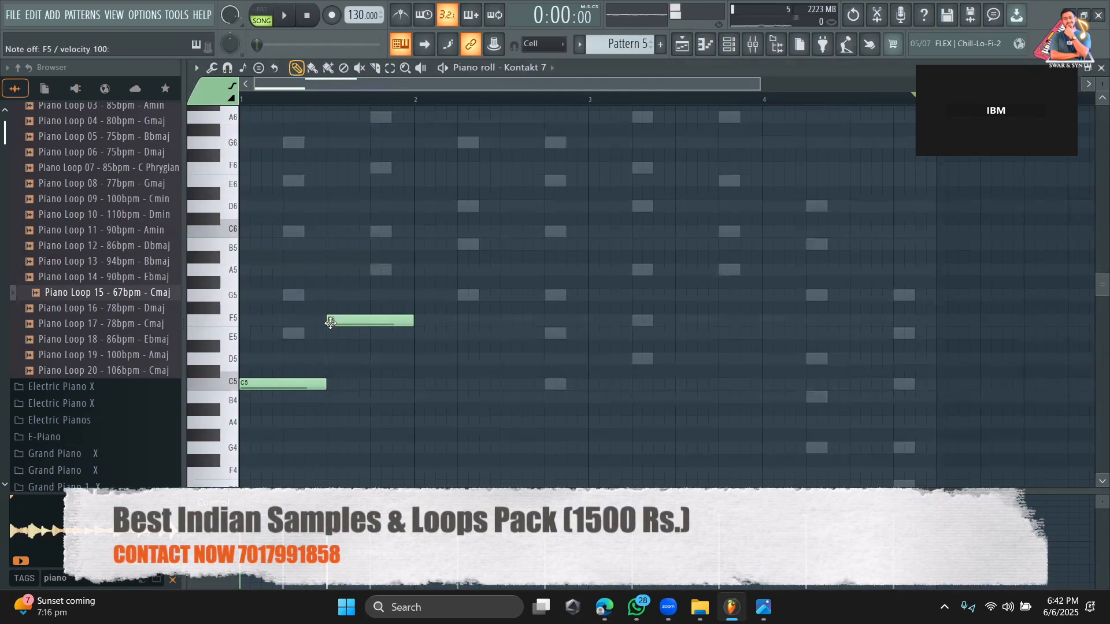
click(423, 295)
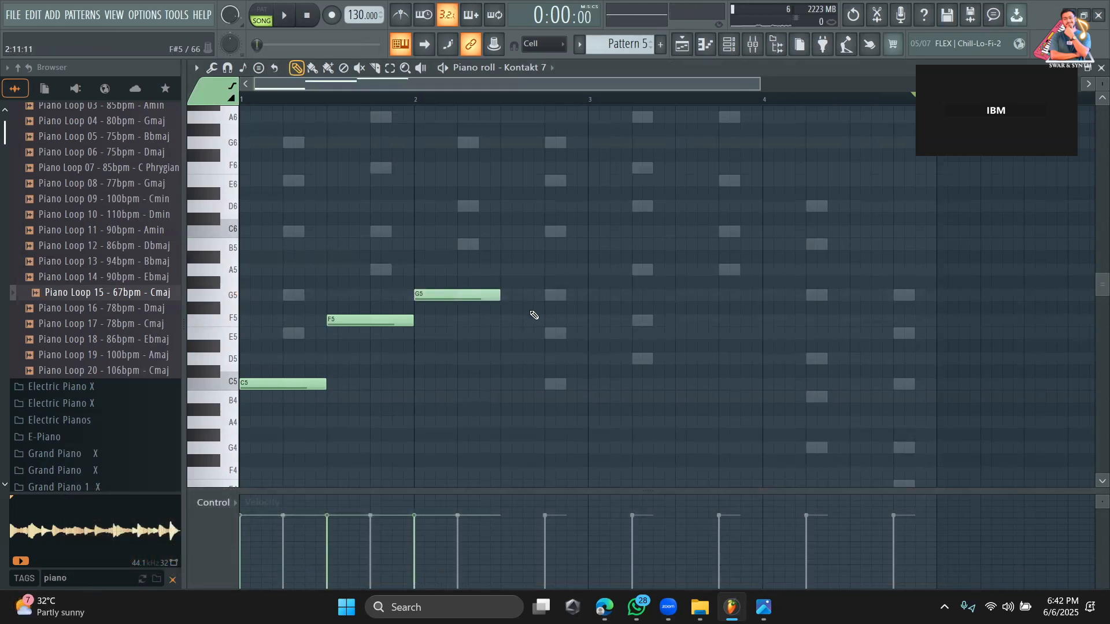
Add half-bar guitar notes C5 in the second half of bar 2 and D5 at the start of bar 3.
scroll(561, 274, up, 2)
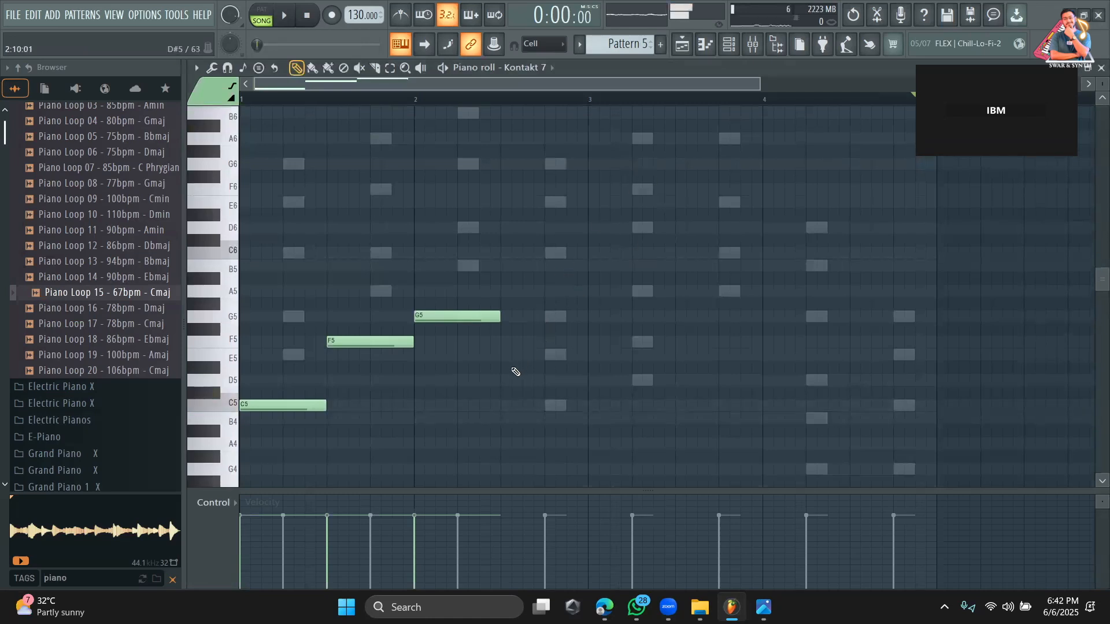
click(511, 412)
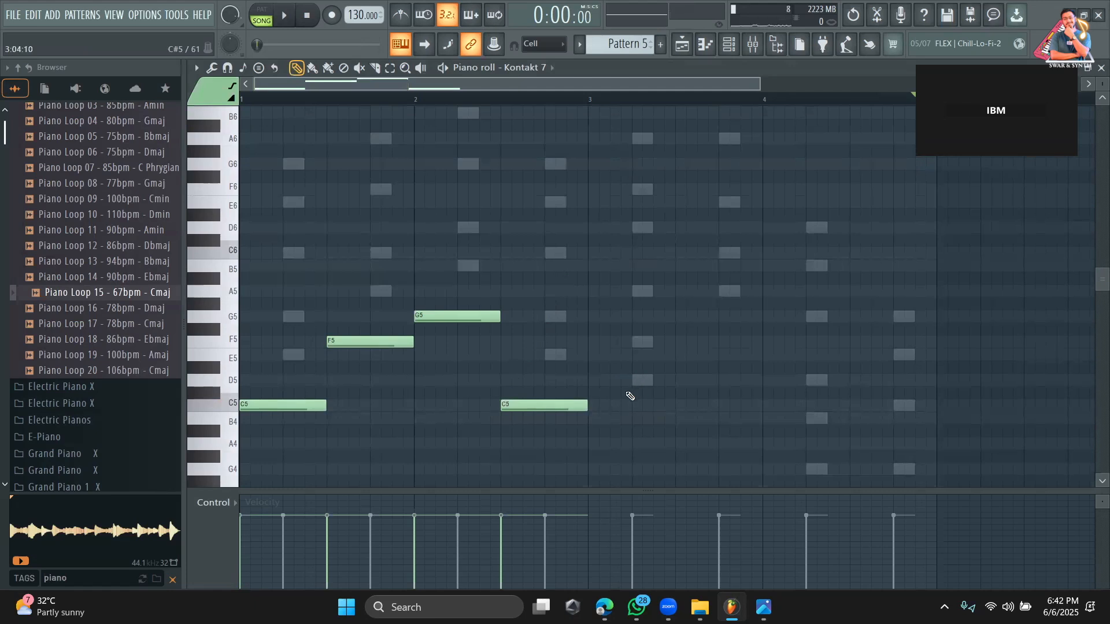
key(x)
click(599, 381)
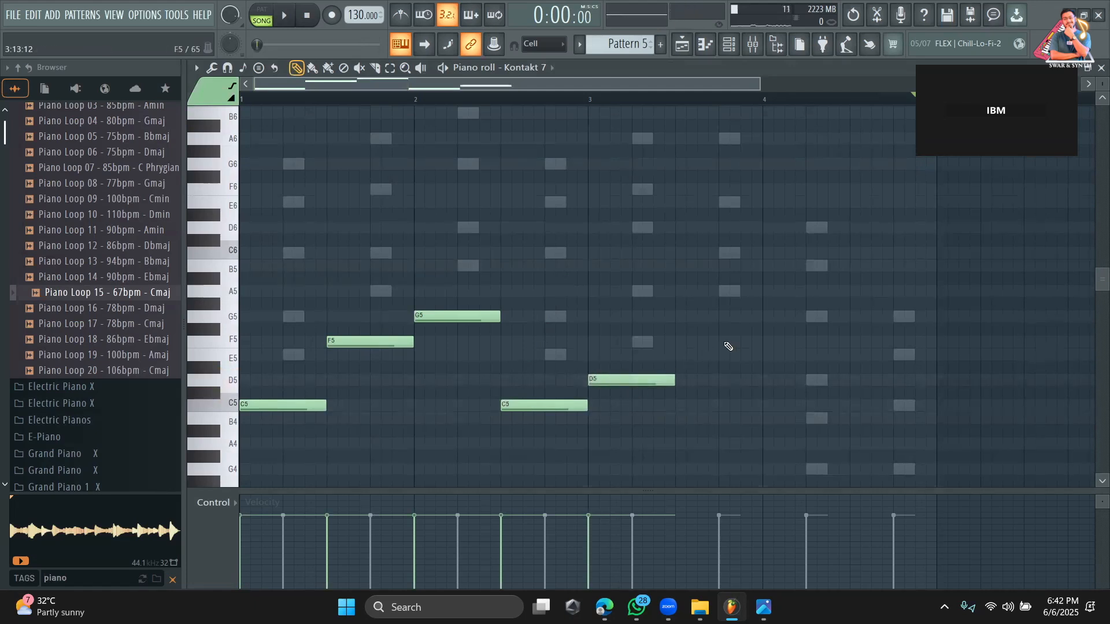
Add a half-bar guitar note in the second half of bar 3 and set its pitch to A5.
key(z)
key(v)
key(b)
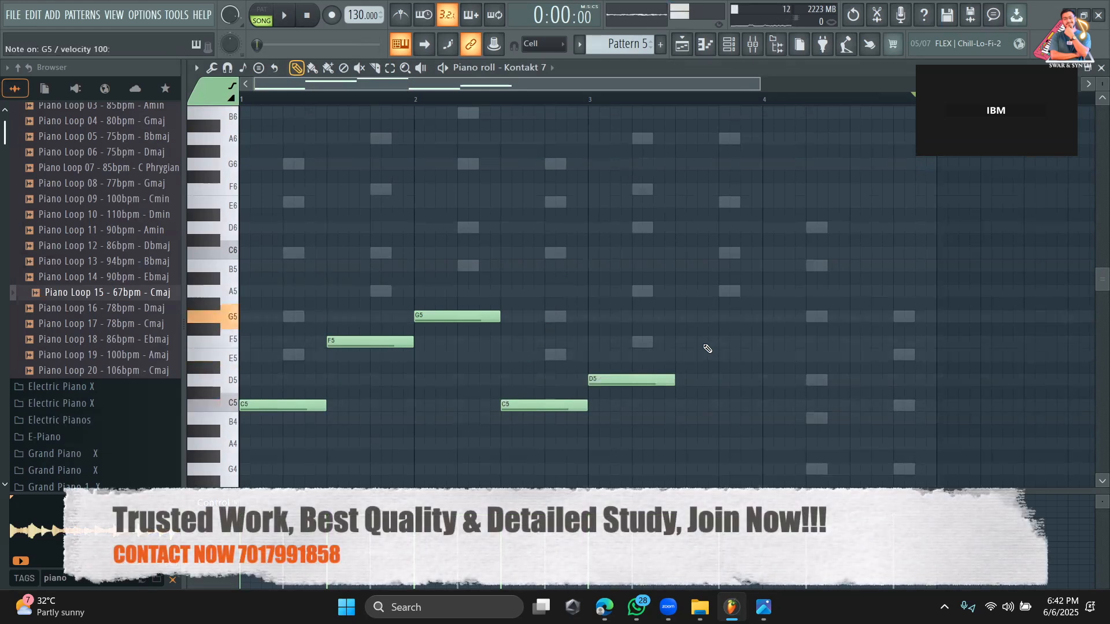
click(684, 322)
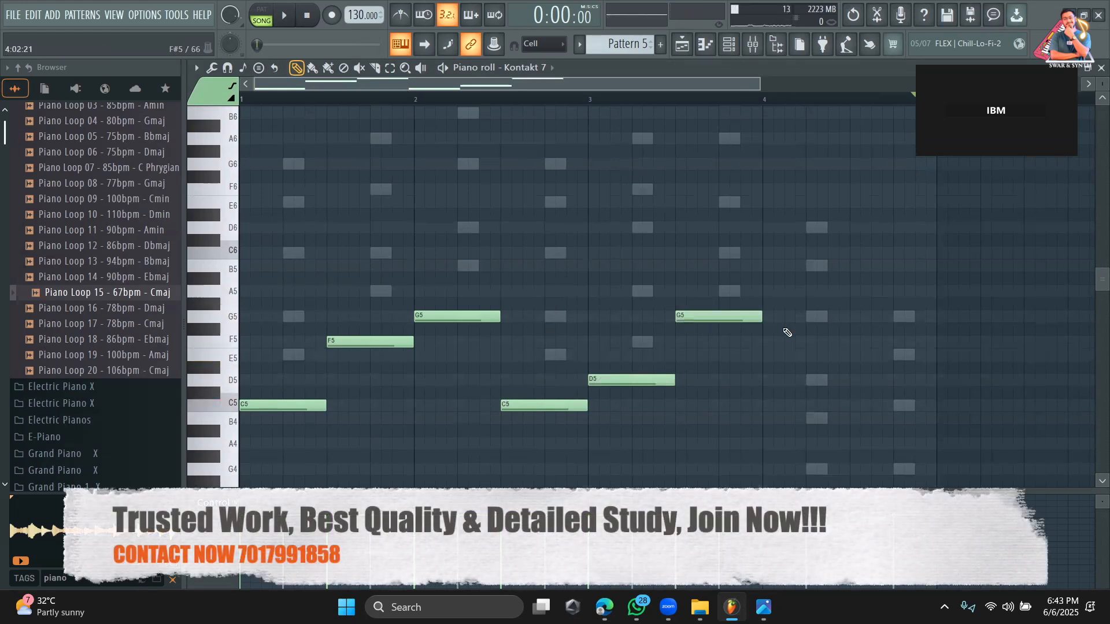
scroll(783, 326, right, 4)
scroll(794, 298, down, 2)
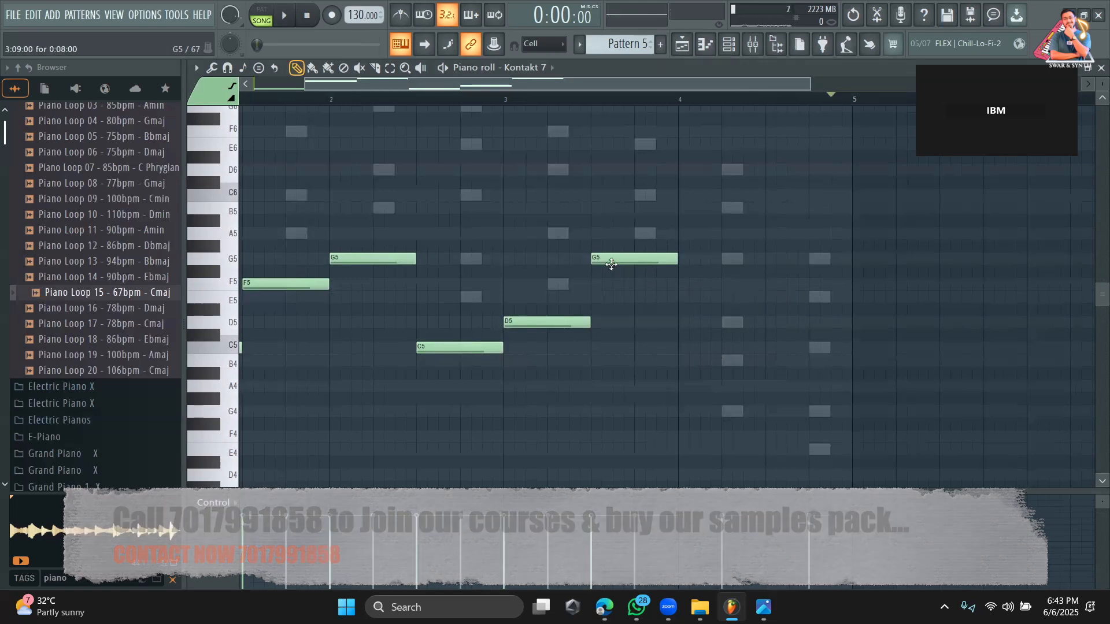
drag(606, 262, 609, 237)
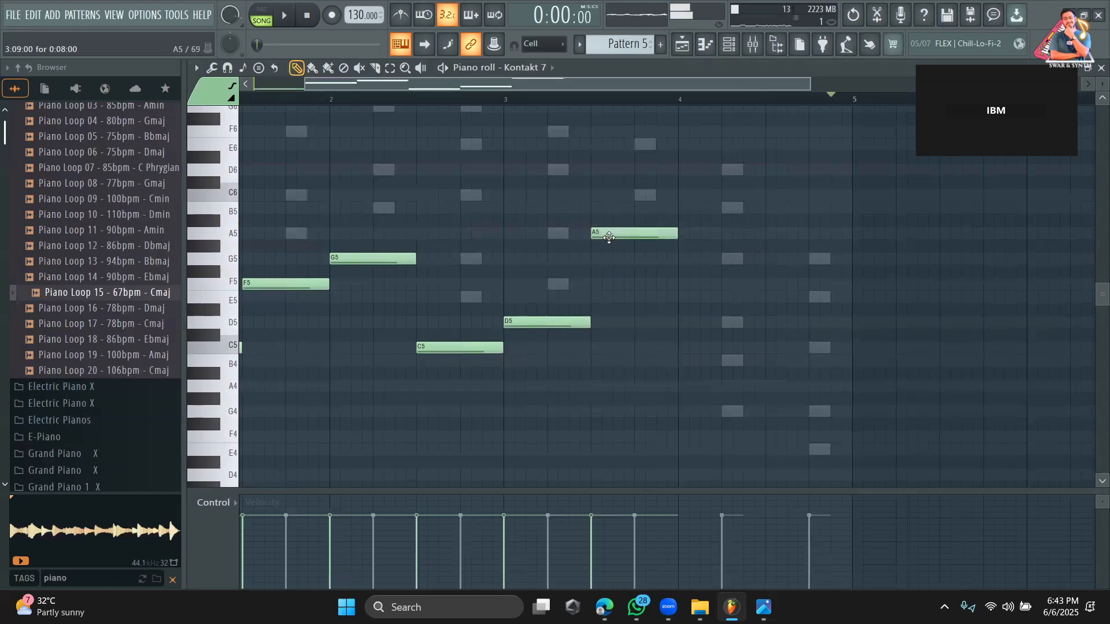
Fill bar 4 with half-bar guitar notes G4 in its first half and C5 in its second half.
click(686, 412)
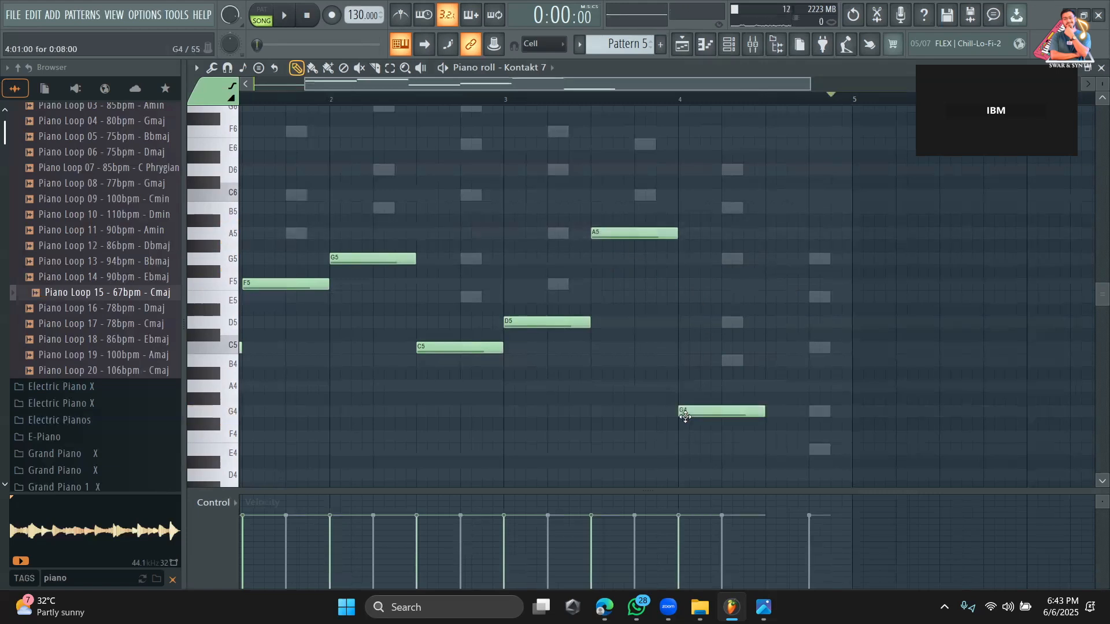
click(776, 450)
right_click(802, 448)
scroll(806, 452, down, 2)
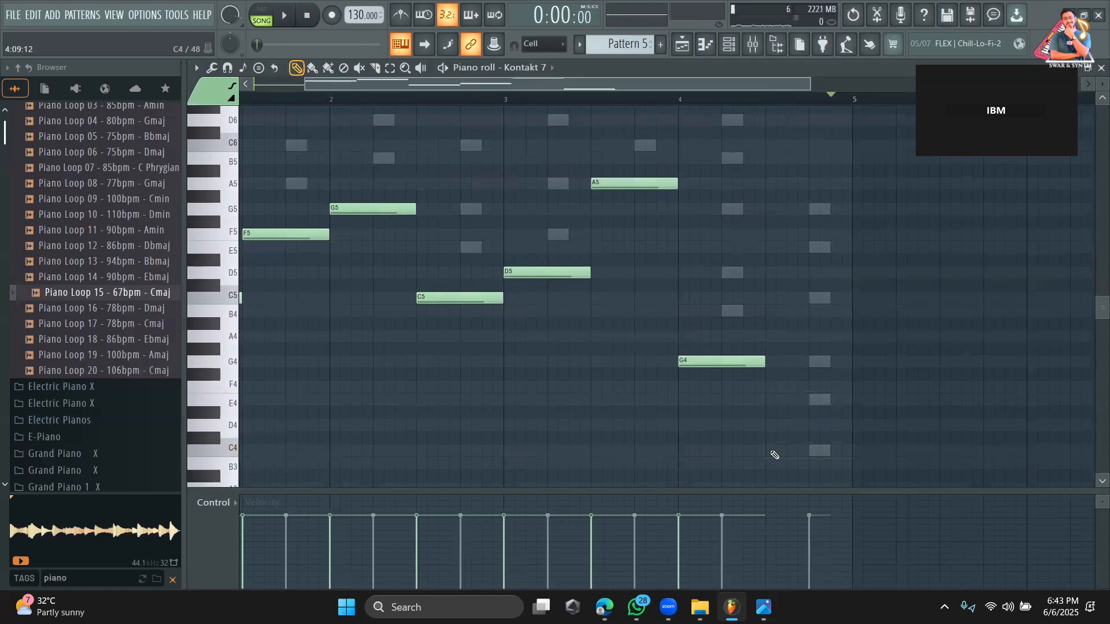
scroll(800, 346, up, 1)
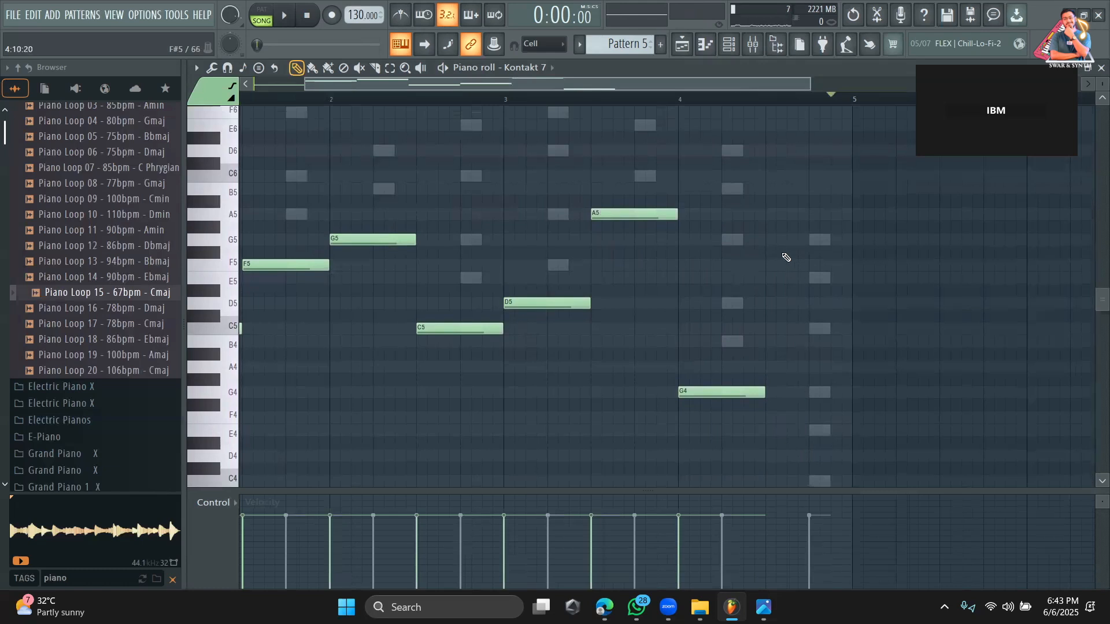
click(774, 328)
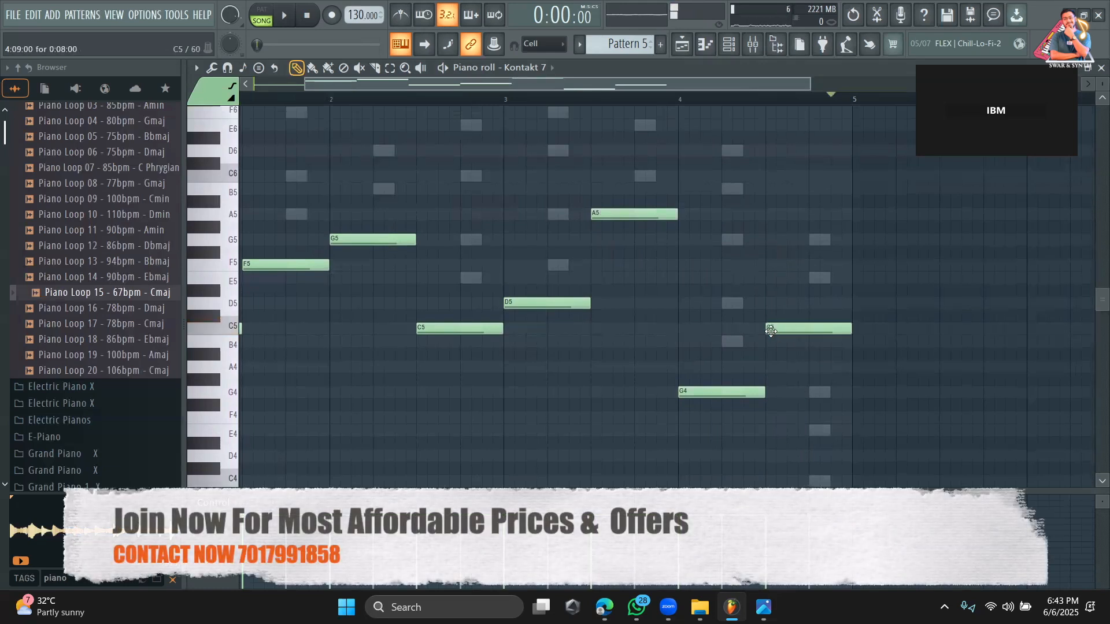
Play the arrangement in the playlist and solo Track 5 with Pattern 5.
click(686, 44)
key(space)
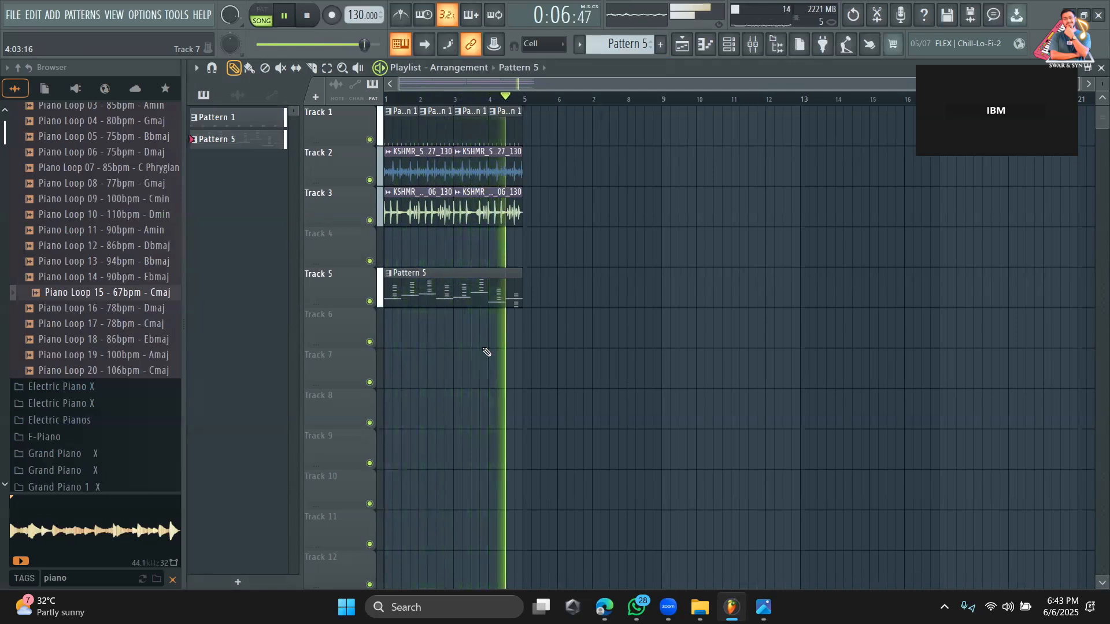
right_click(370, 301)
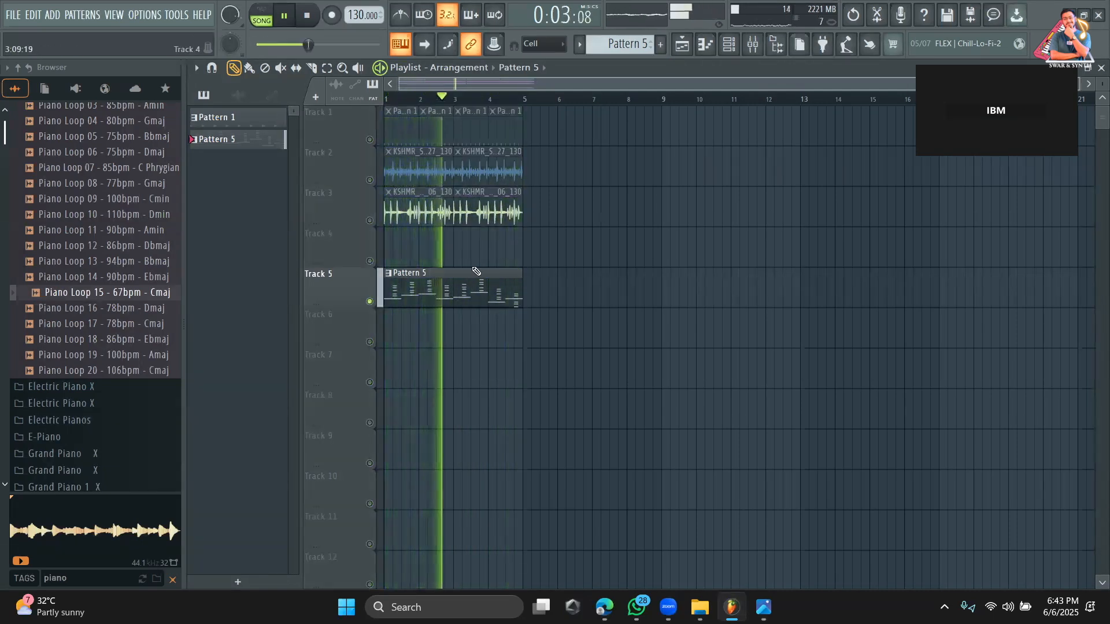
Shift all Xpand!2 chord notes a quarter bar earlier so the first chord starts at bar 1.
double_click(460, 298)
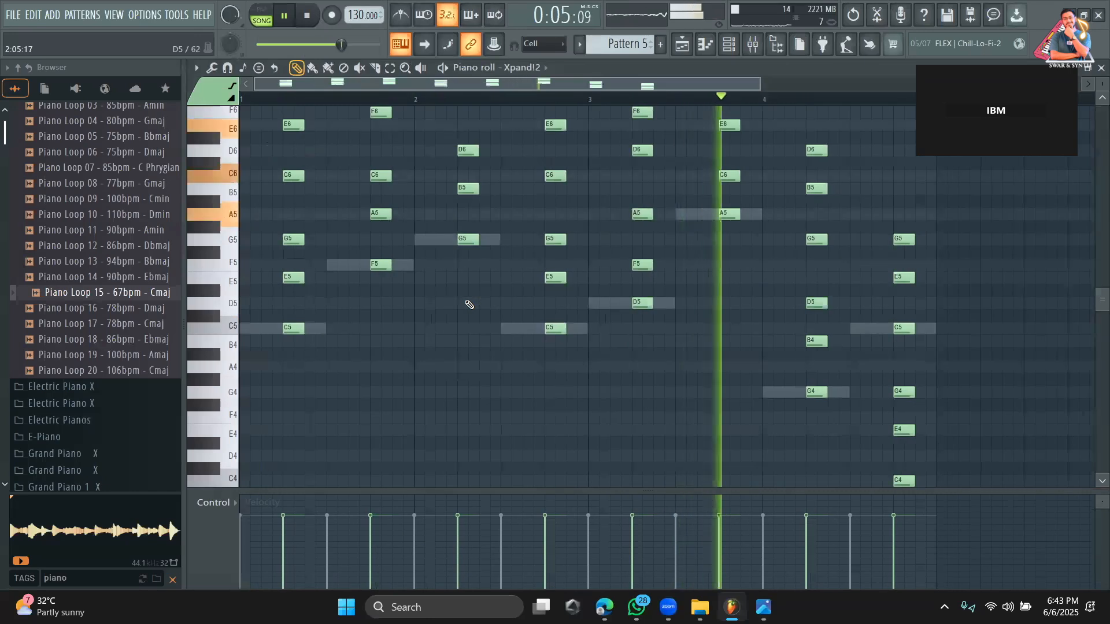
key(ctrl+a)
drag(290, 279, 247, 278)
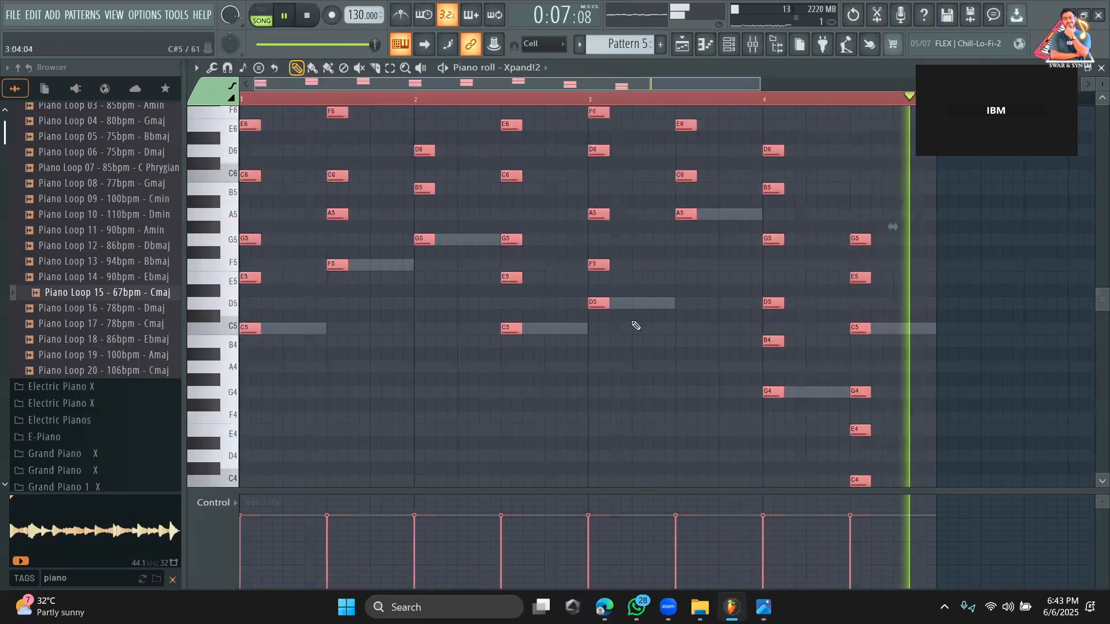
Raise the Kontakt 7 guitar note in the first half of bar 4 to G5 and stop playback.
scroll(550, 318, up, 4)
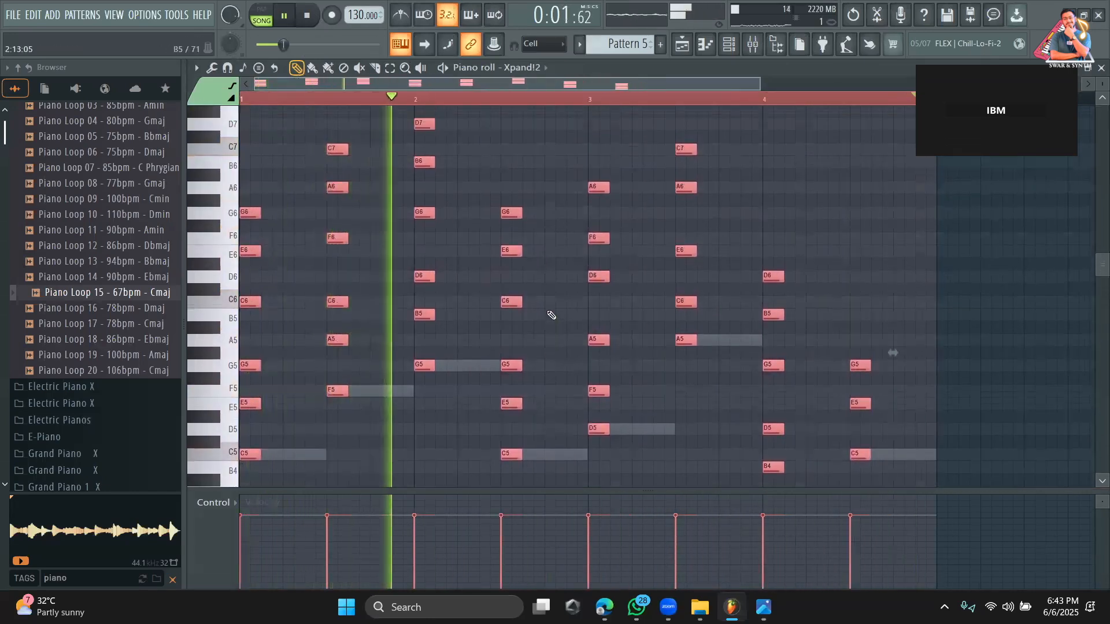
scroll(550, 315, down, 2)
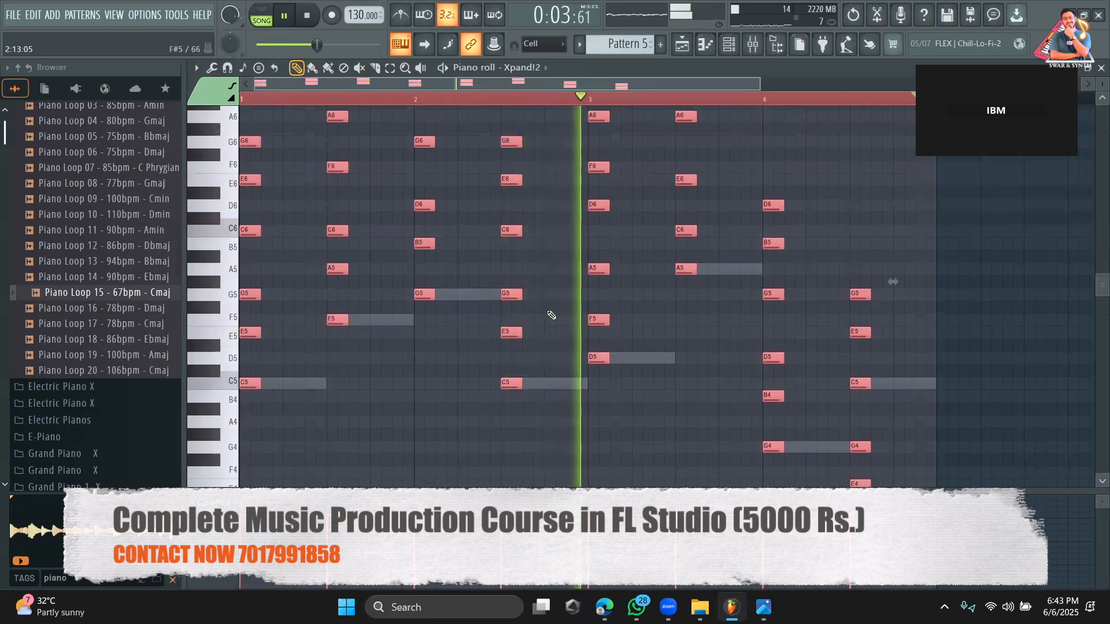
scroll(551, 315, down, 4)
scroll(551, 315, down, 1)
scroll(738, 207, up, 2)
click(727, 52)
click(602, 275)
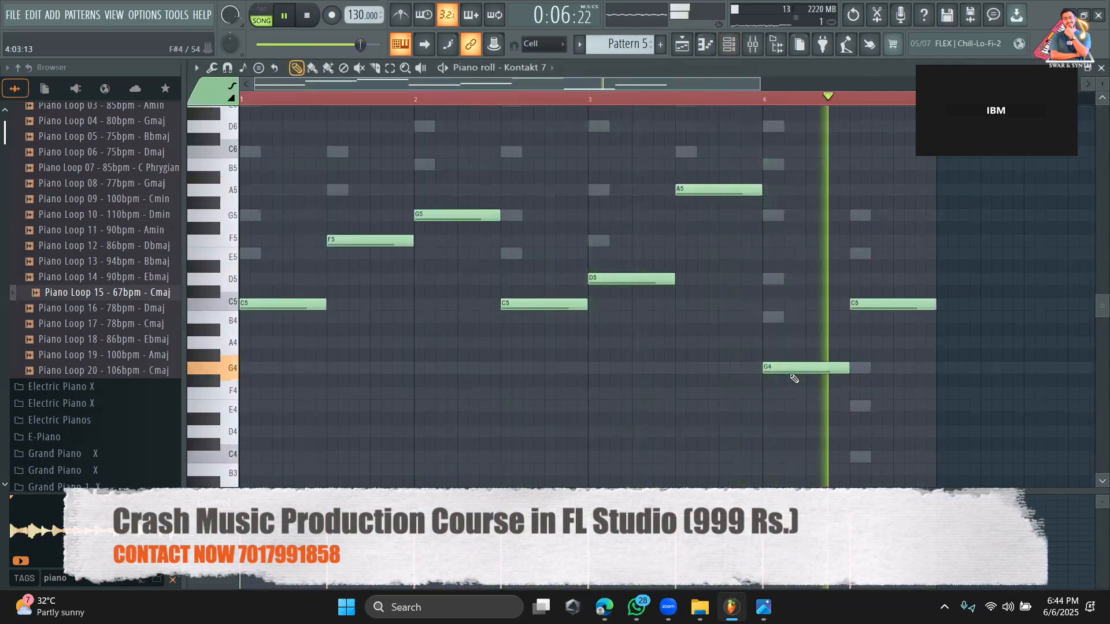
drag(790, 367, 789, 215)
key(space)
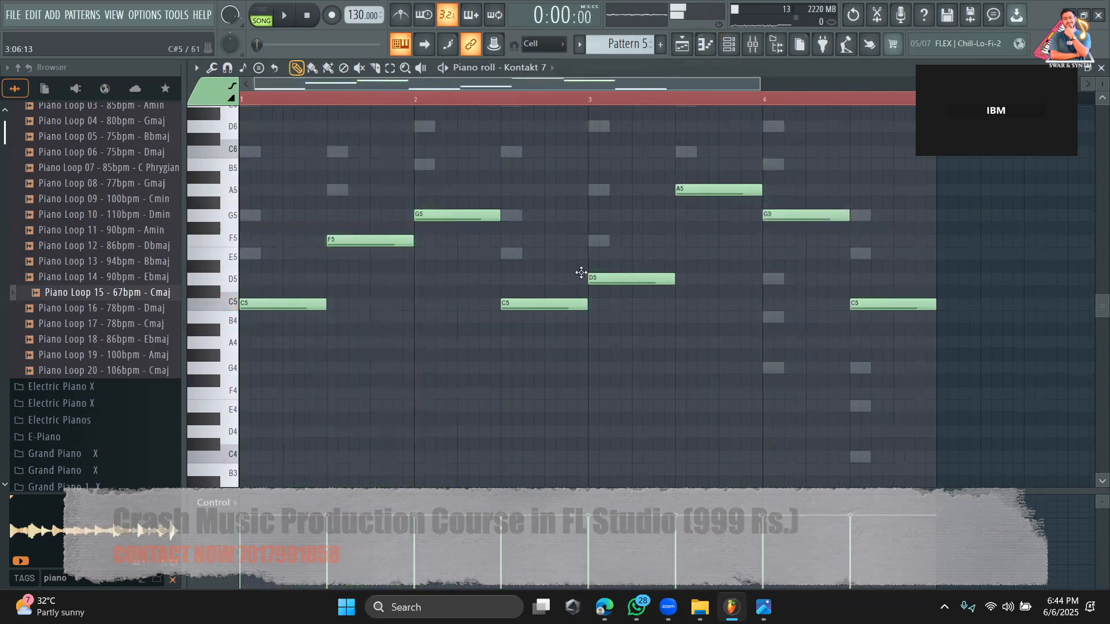
scroll(549, 269, up, 3)
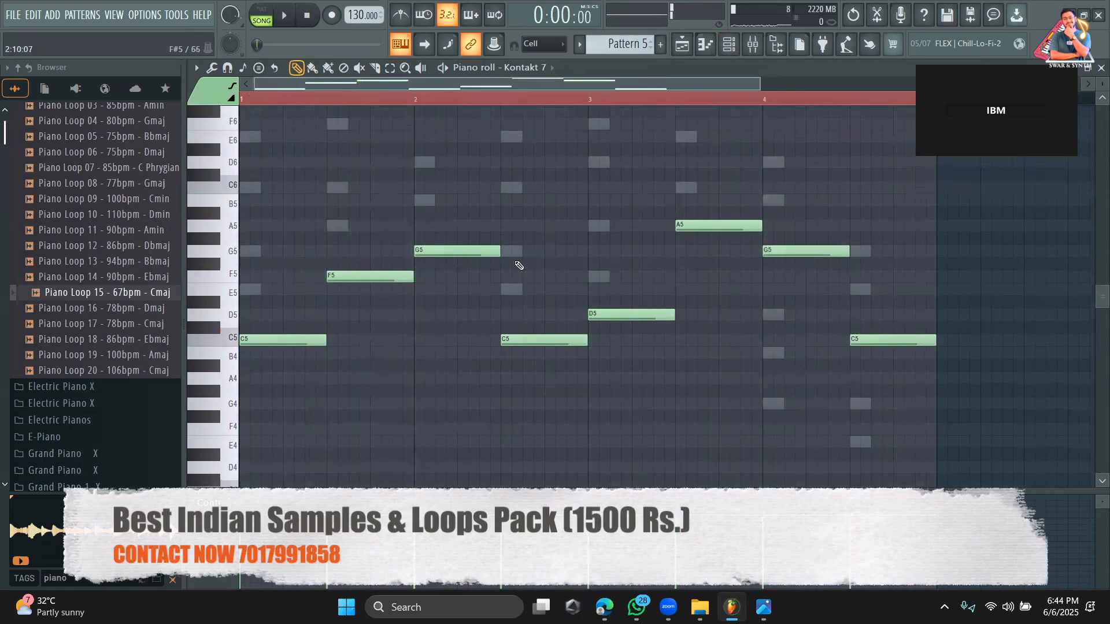
Open the Kontakt 7 guitar instrument, play Pattern 5 and switch the strumming pattern to Tennessee C.
click(730, 45)
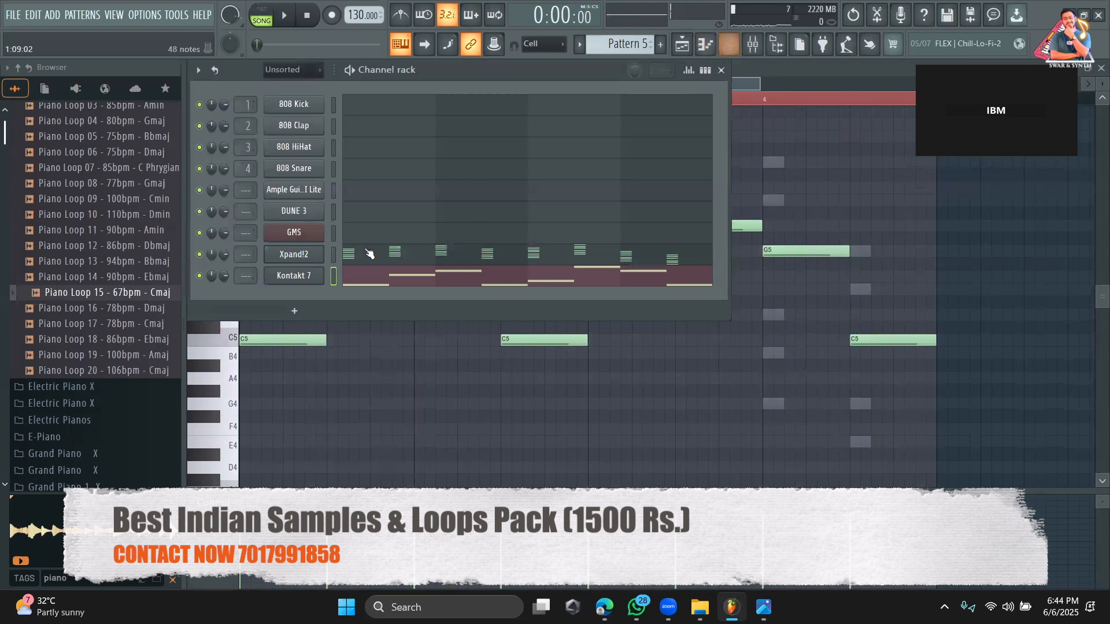
click(294, 278)
drag(620, 118, 450, 74)
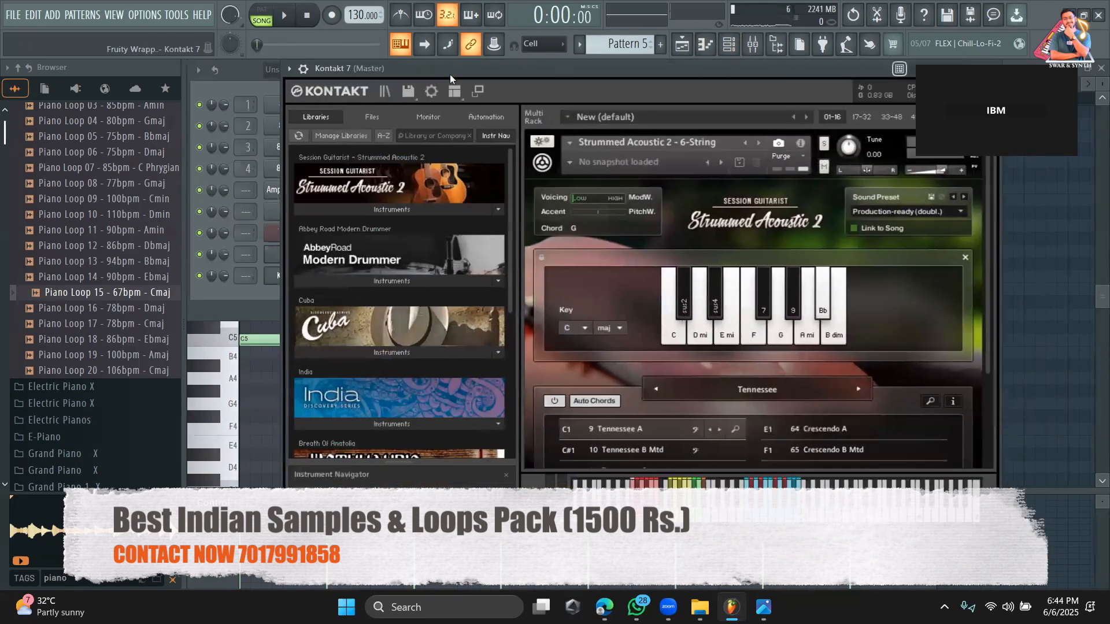
scroll(625, 379, down, 2)
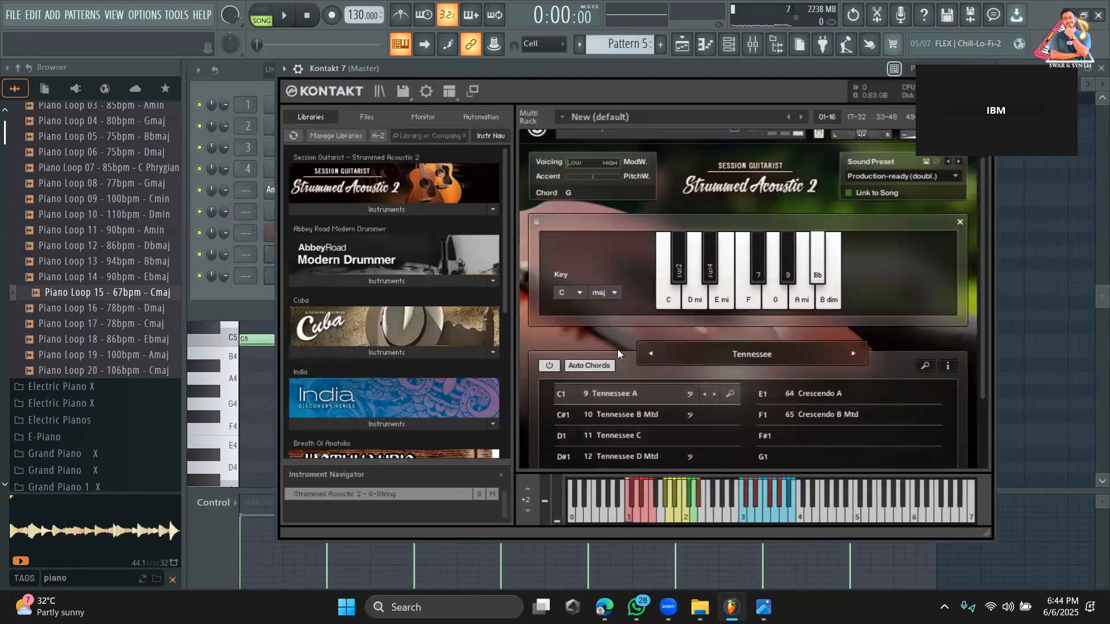
key(space)
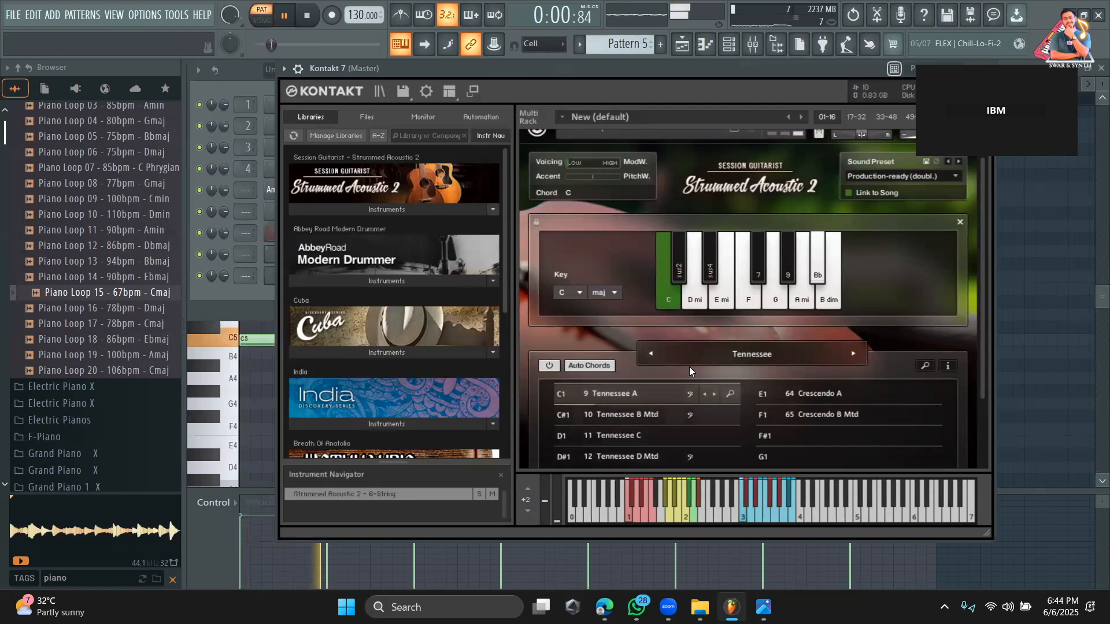
click(608, 432)
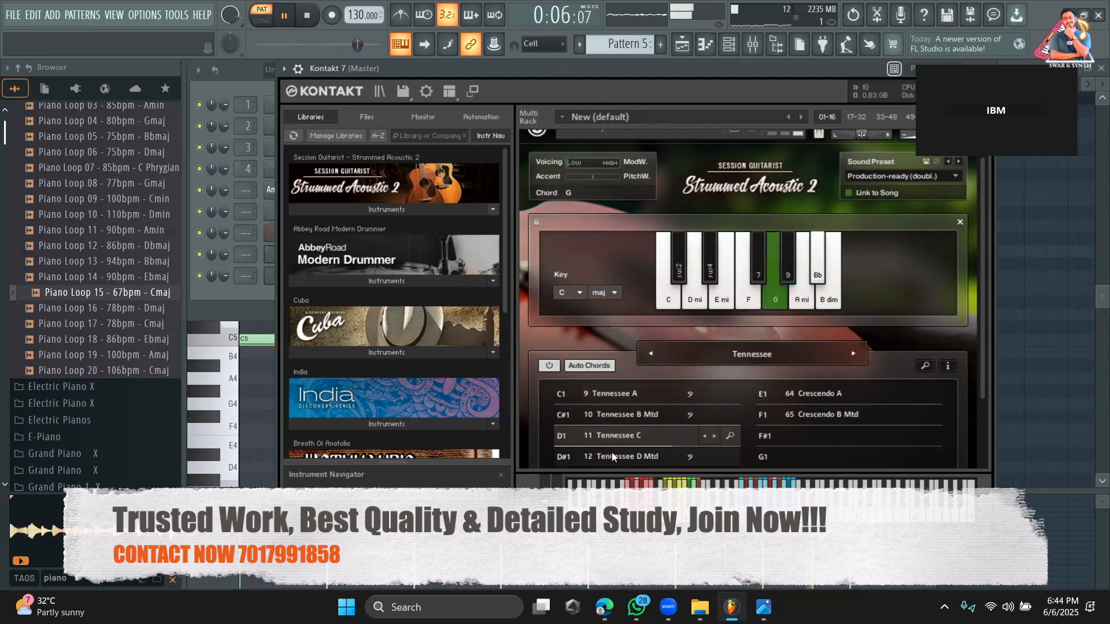
Return to the playlist, set playback to song mode and unsolo the tracks so all of them are active.
click(690, 47)
click(263, 21)
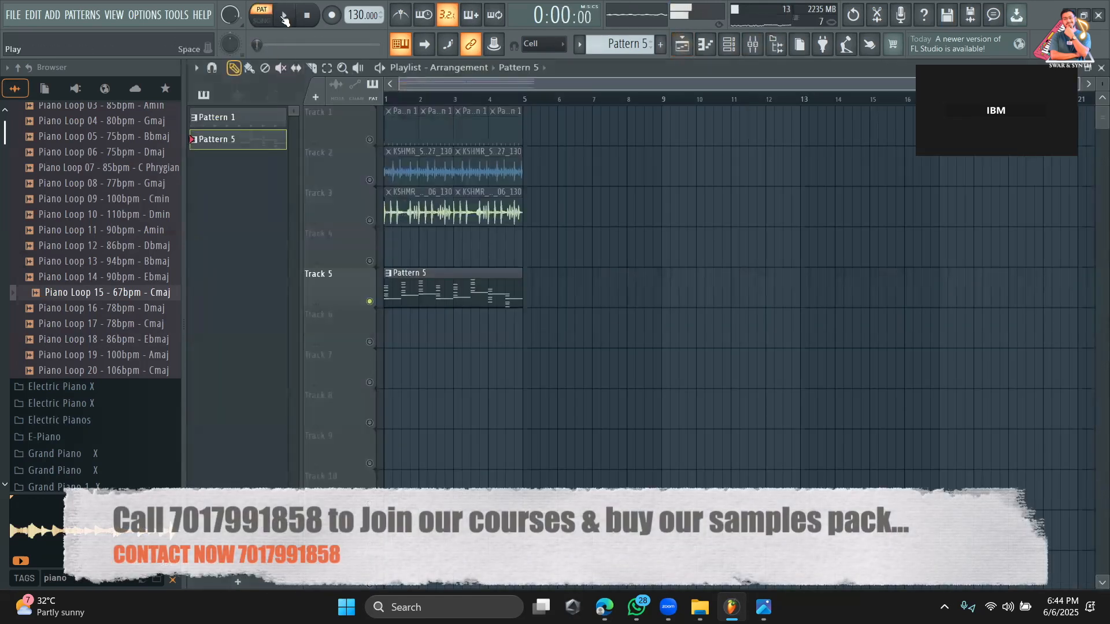
right_click(369, 179)
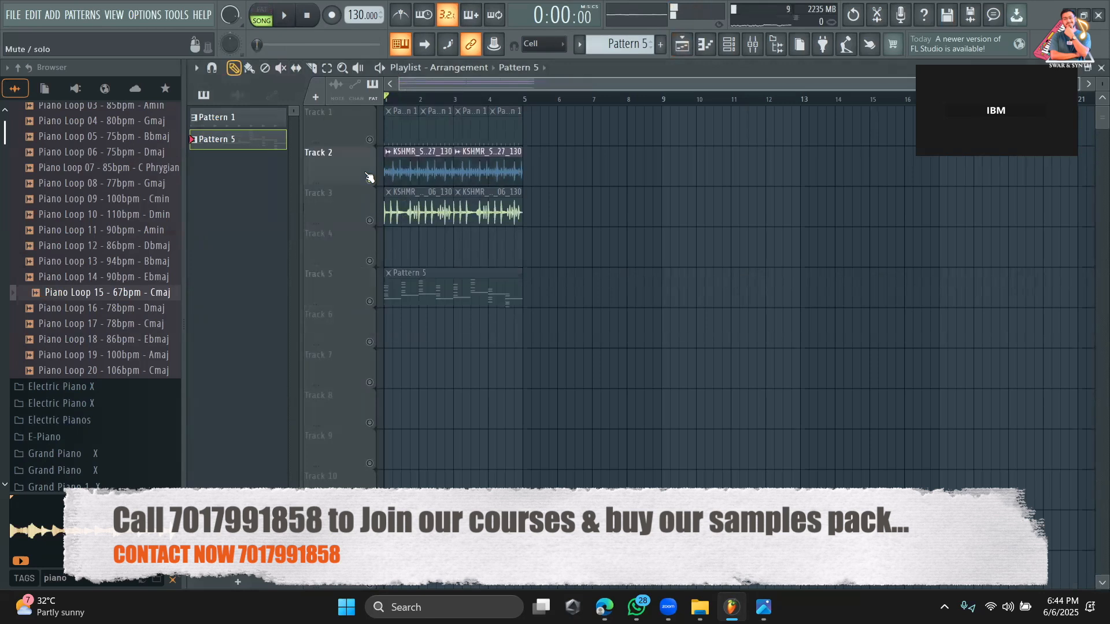
right_click(369, 178)
Undo the deletion of the second loop clip on Track 3 and play the full arrangement.
right_click(494, 222)
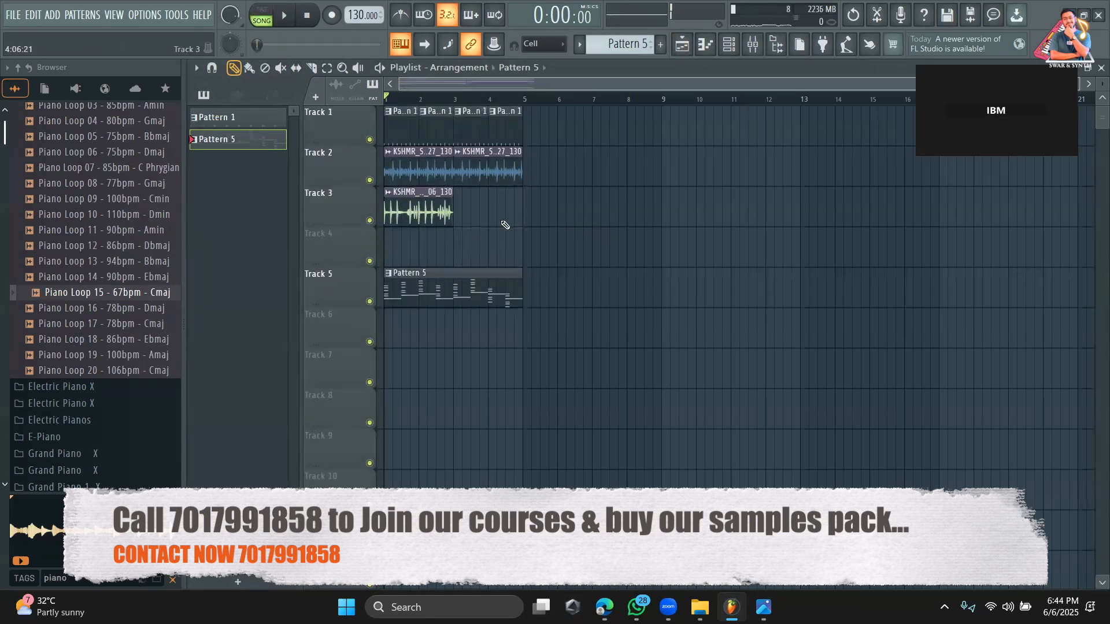
key(ctrl+z)
key(space)
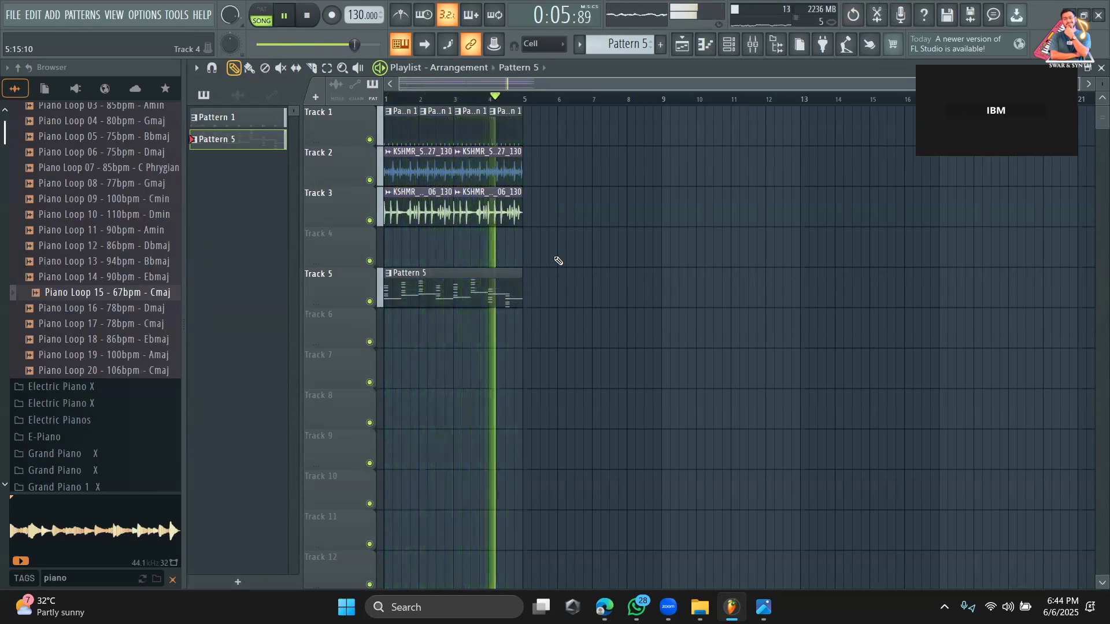
key(space)
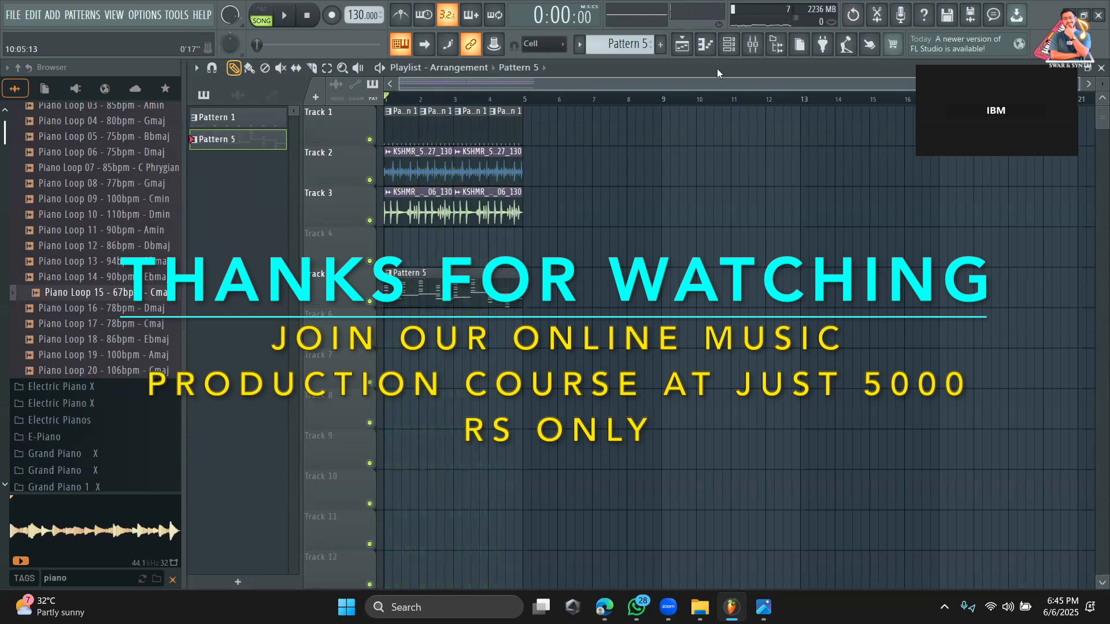
Reopen the Kontakt 7 guitar instrument from the channel rack.
click(729, 44)
click(295, 276)
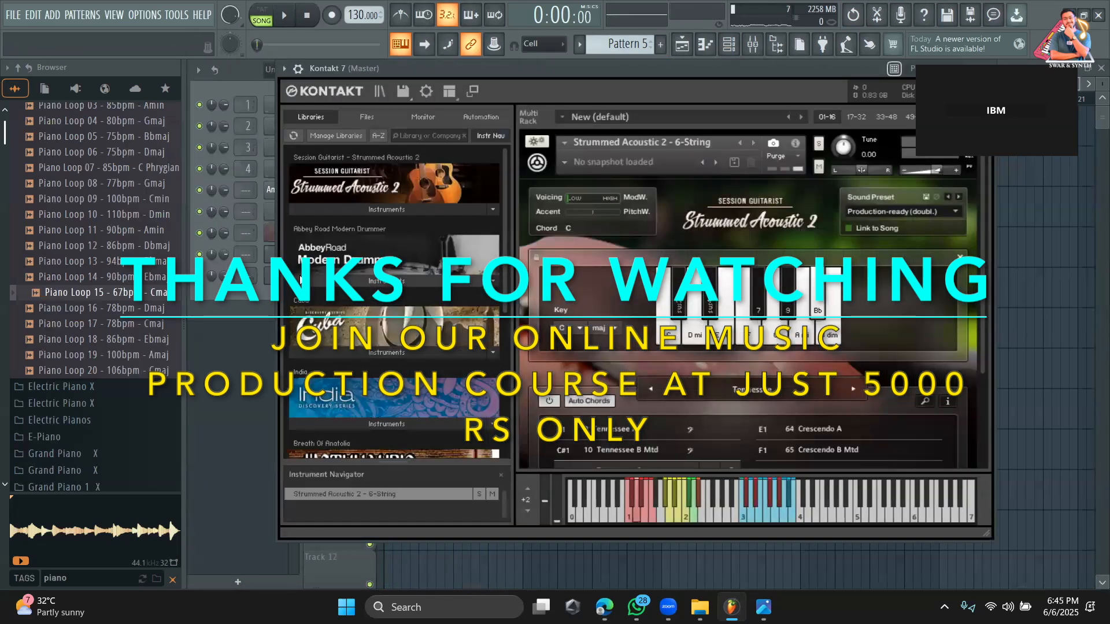